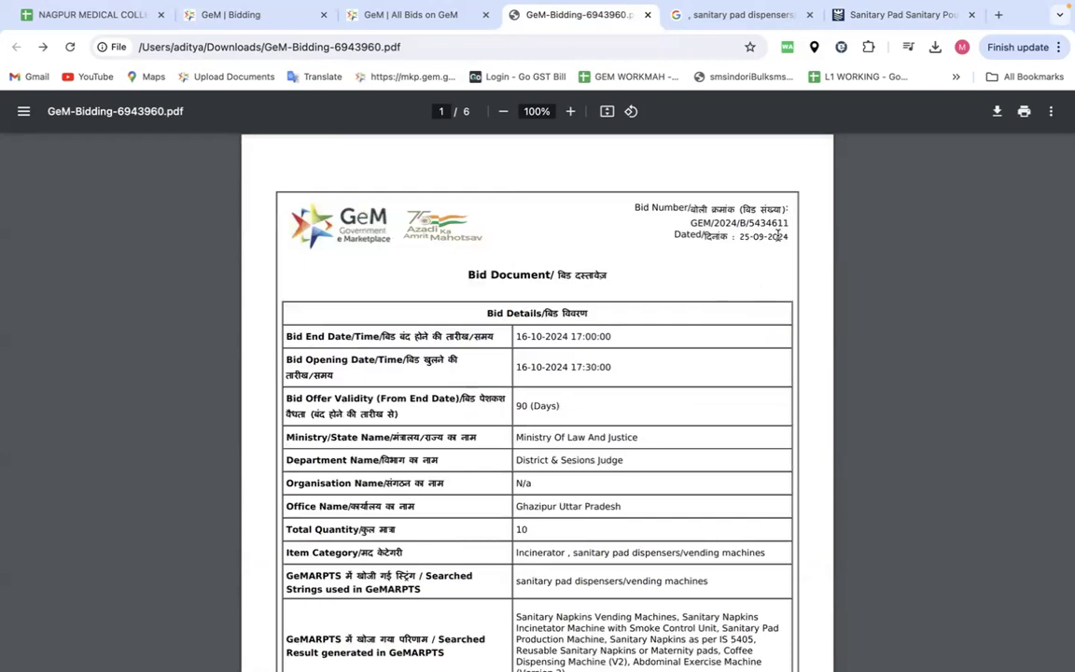
- Copy the bid number from the bid document PDF and open the list of bids on the GeM bidding site
drag(791, 223, 686, 223)
key(ctrl+c)
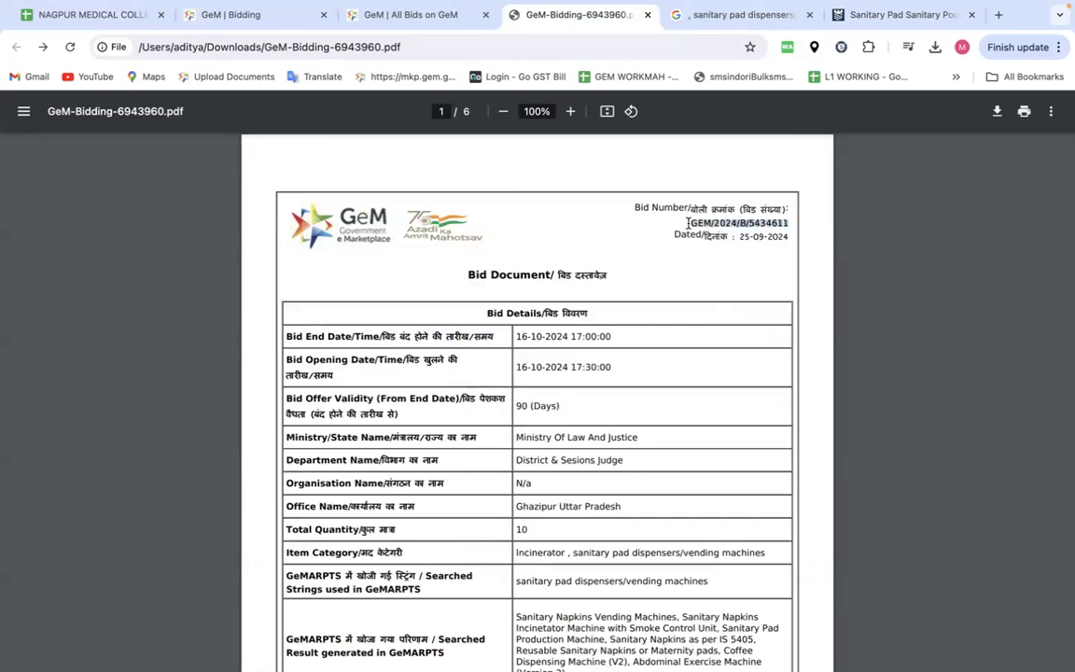
click(233, 15)
click(674, 163)
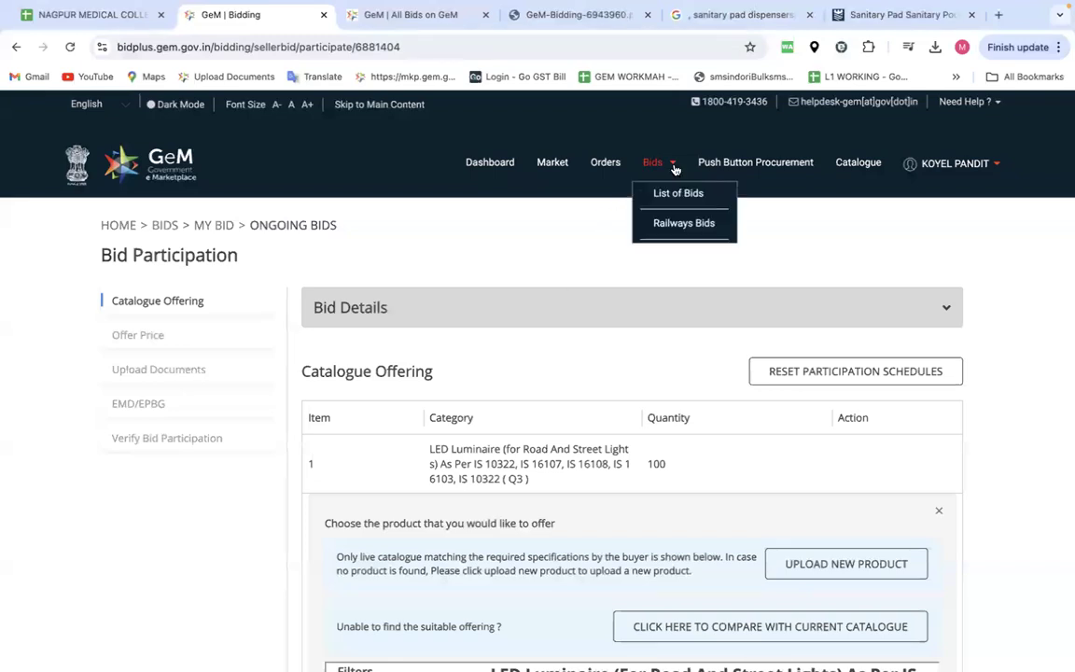
click(672, 194)
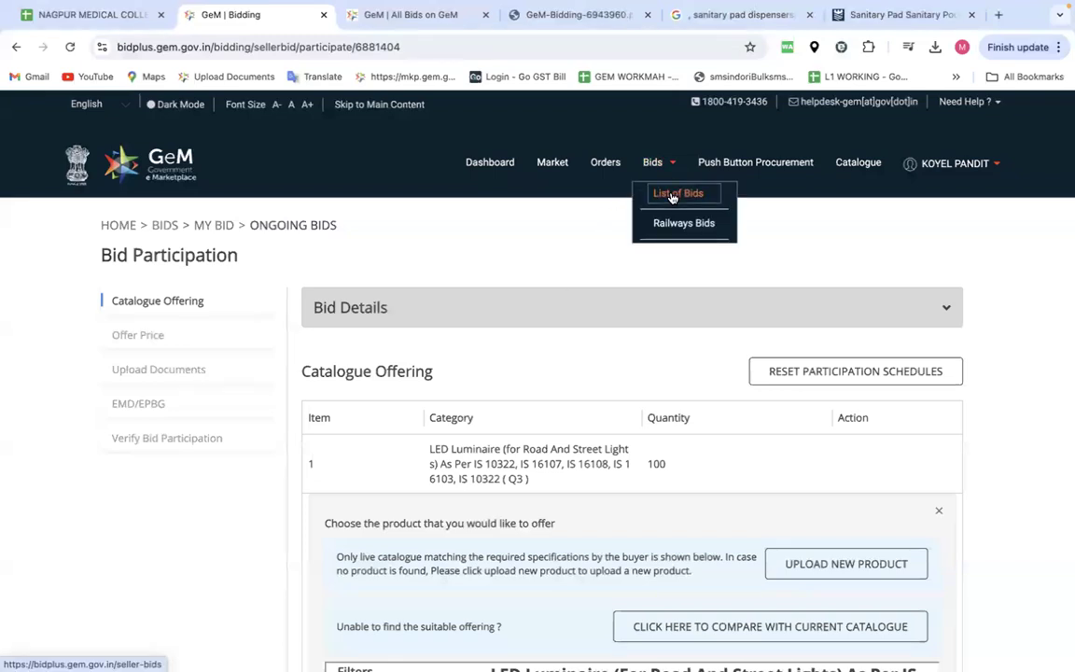
- Look up bid GEM/2024/B/5434611 in the bid listing using Exact Bid Search
click(670, 228)
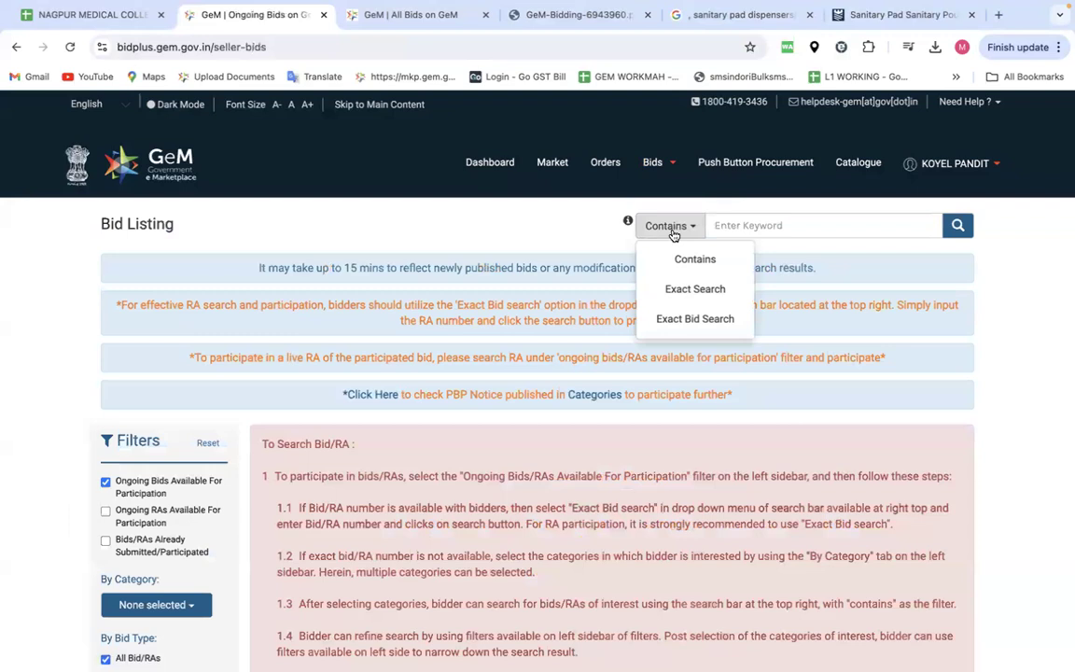
click(695, 318)
click(770, 225)
key(ctrl+v)
click(965, 228)
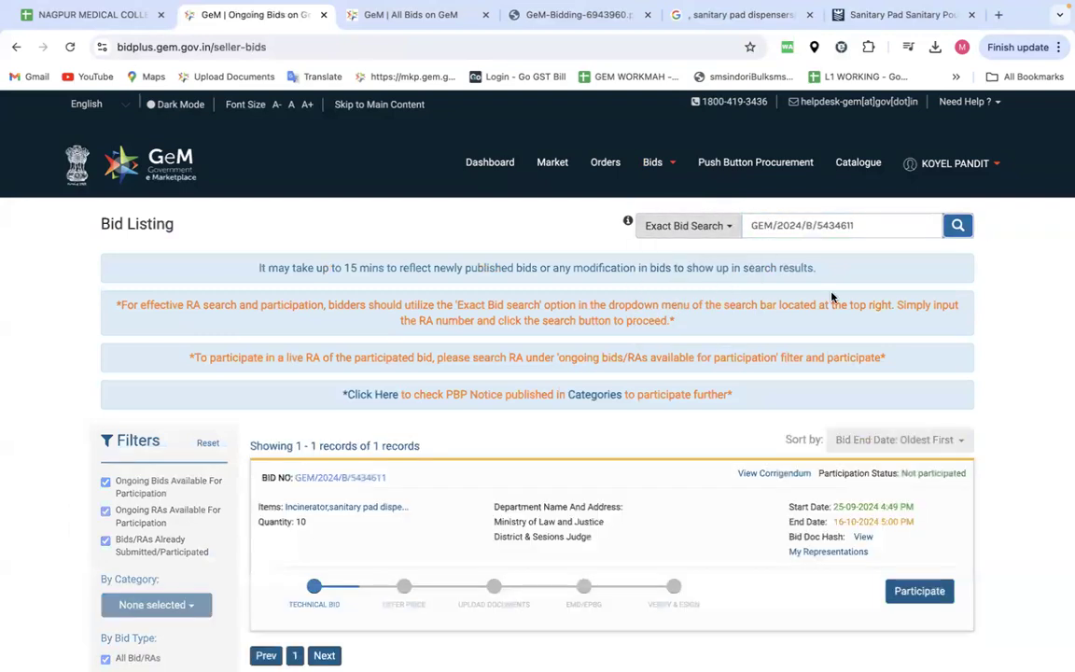
- Participate in the found bid, answering No to compliance questions 1 and 2 and Yes to question 3, and save
click(915, 591)
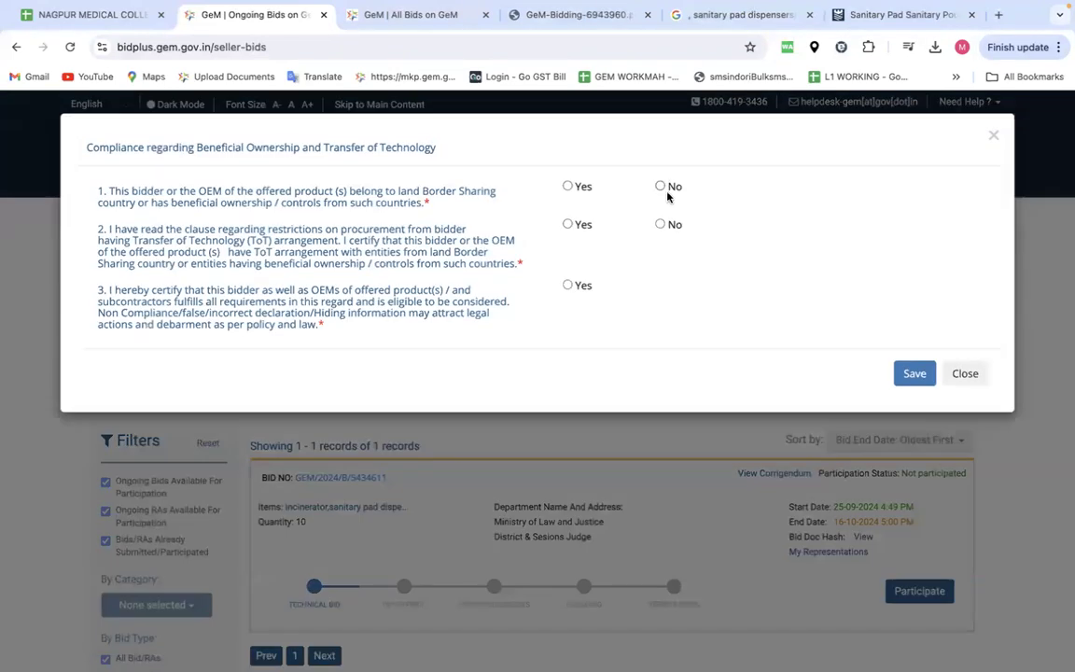
click(660, 185)
click(661, 224)
click(567, 285)
click(914, 376)
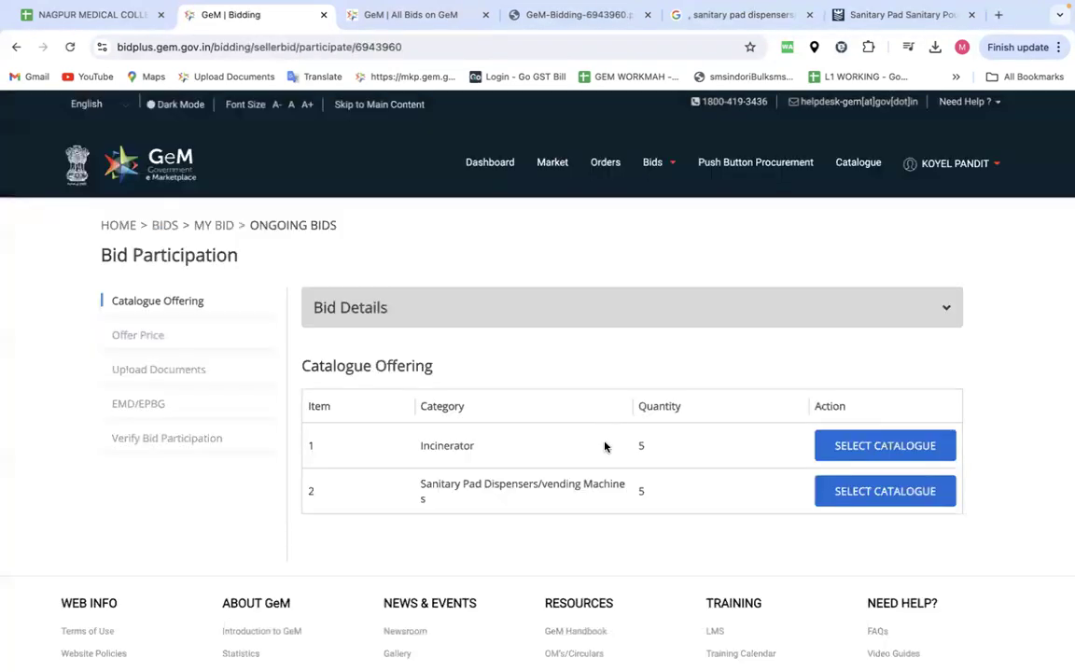
- Open catalogue selection for the Incinerator item and start uploading a new product
click(893, 446)
scroll(751, 500, down, 3)
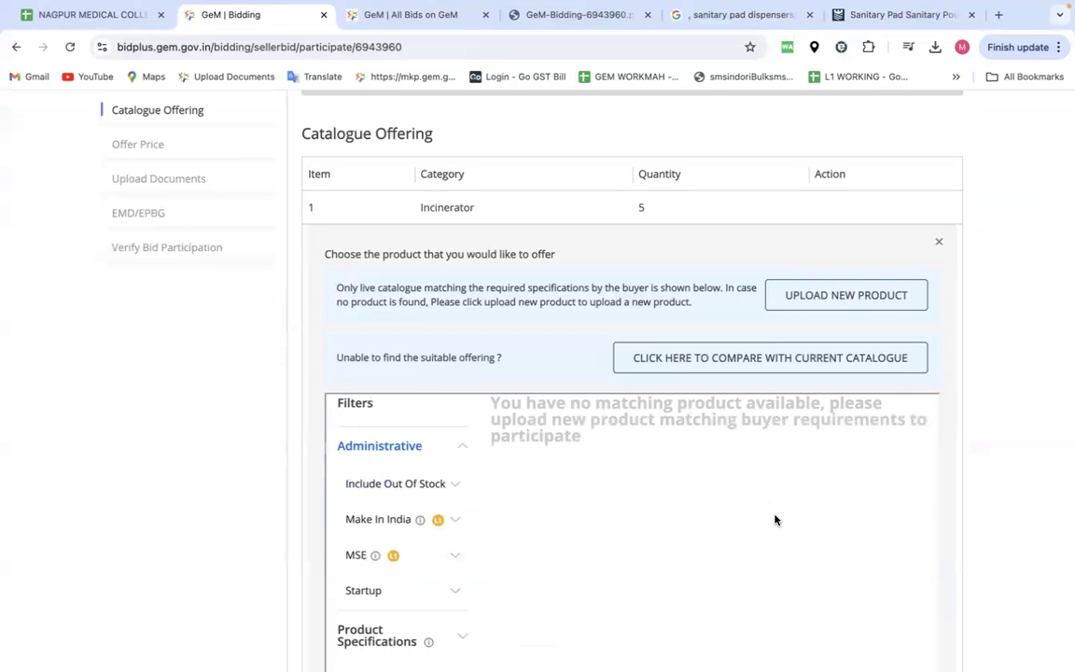
click(836, 297)
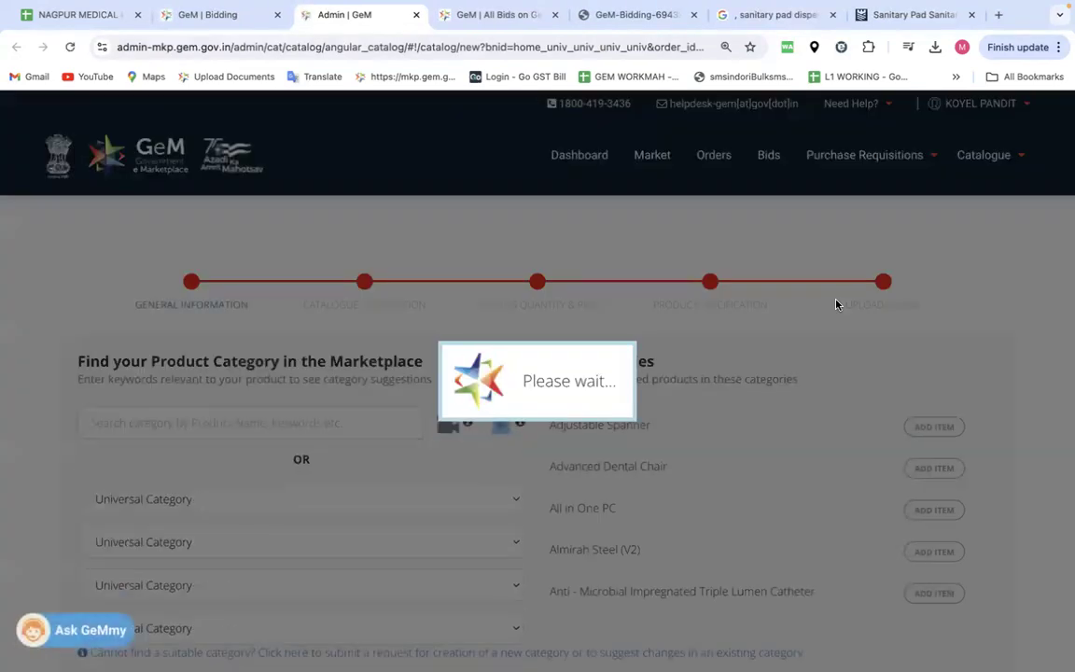
- Complete General Information with brand NA, the brand certification accepted and Custom Specification Yes, and save it
scroll(665, 339, down, 2)
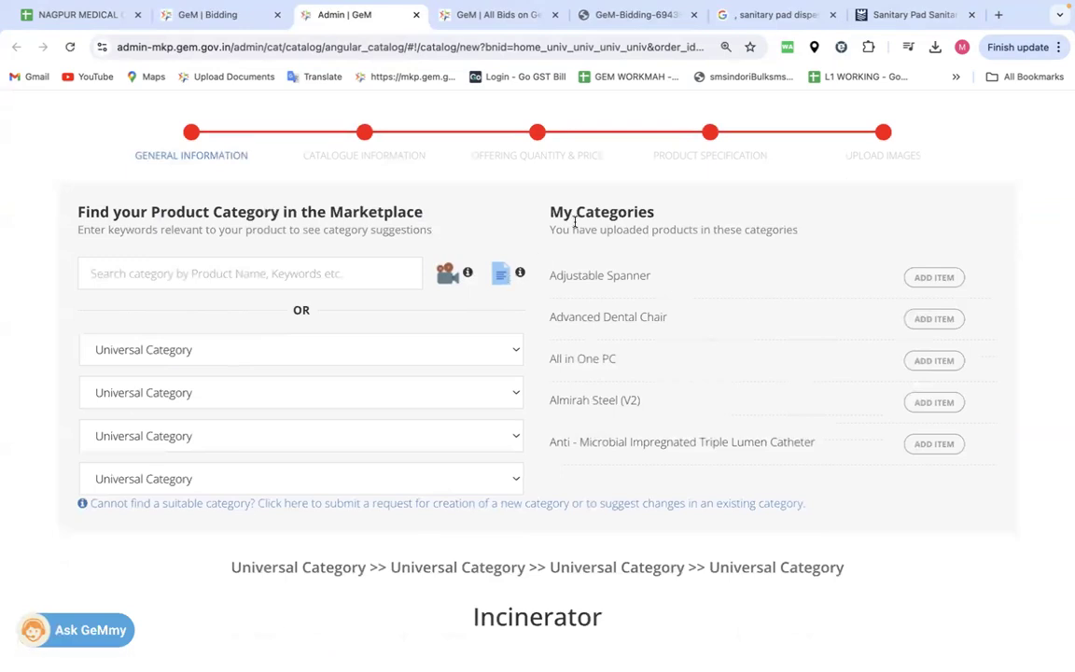
scroll(575, 221, down, 5)
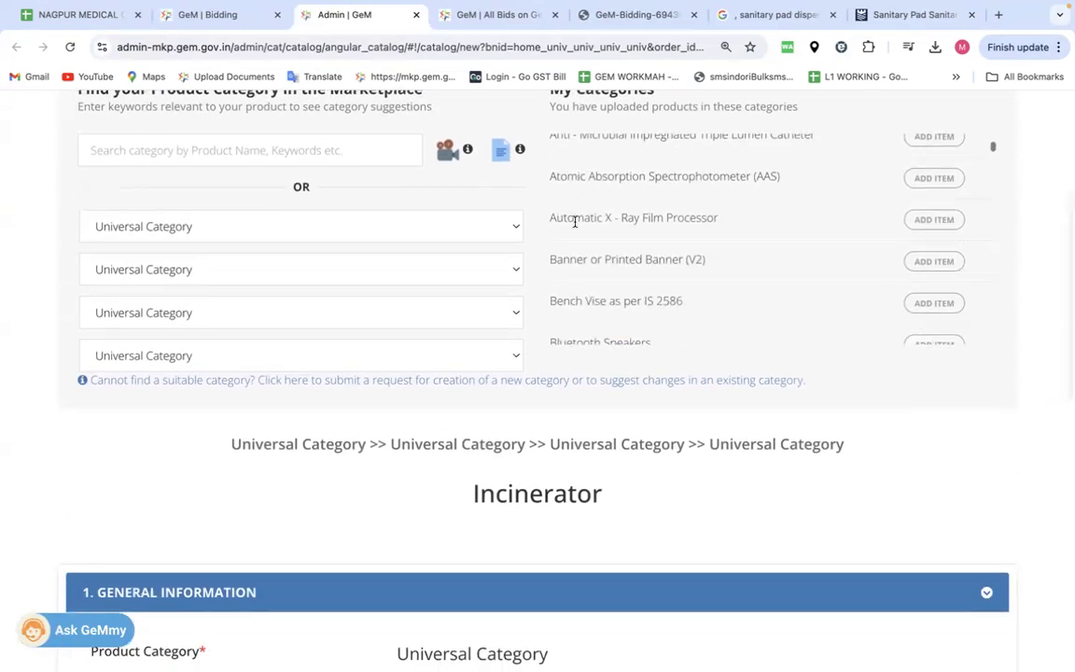
scroll(637, 433, down, 5)
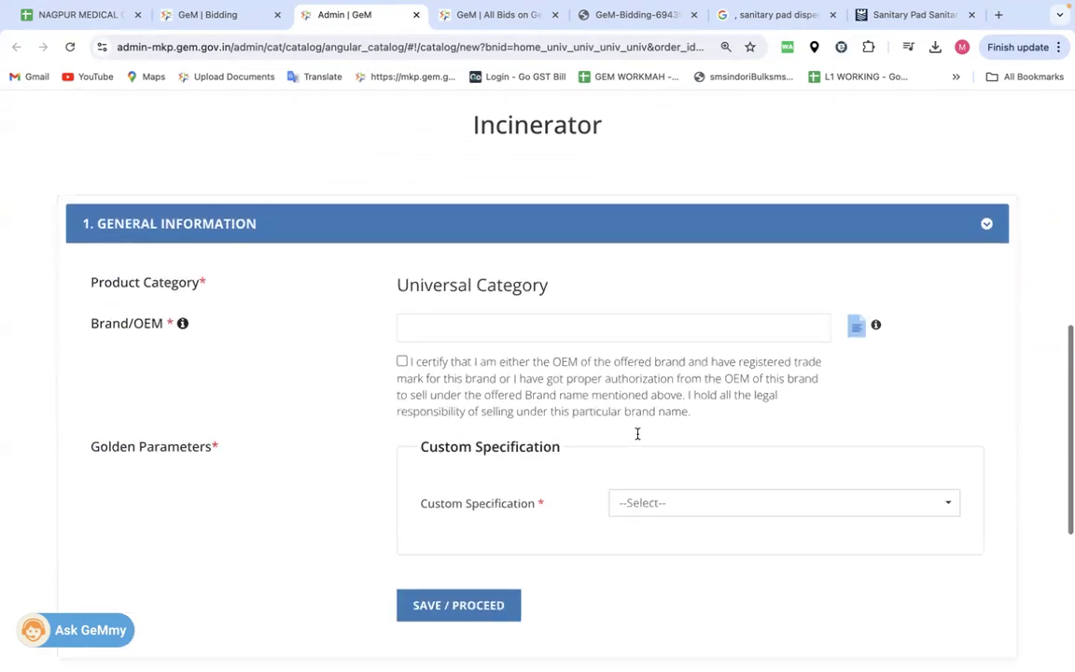
click(461, 307)
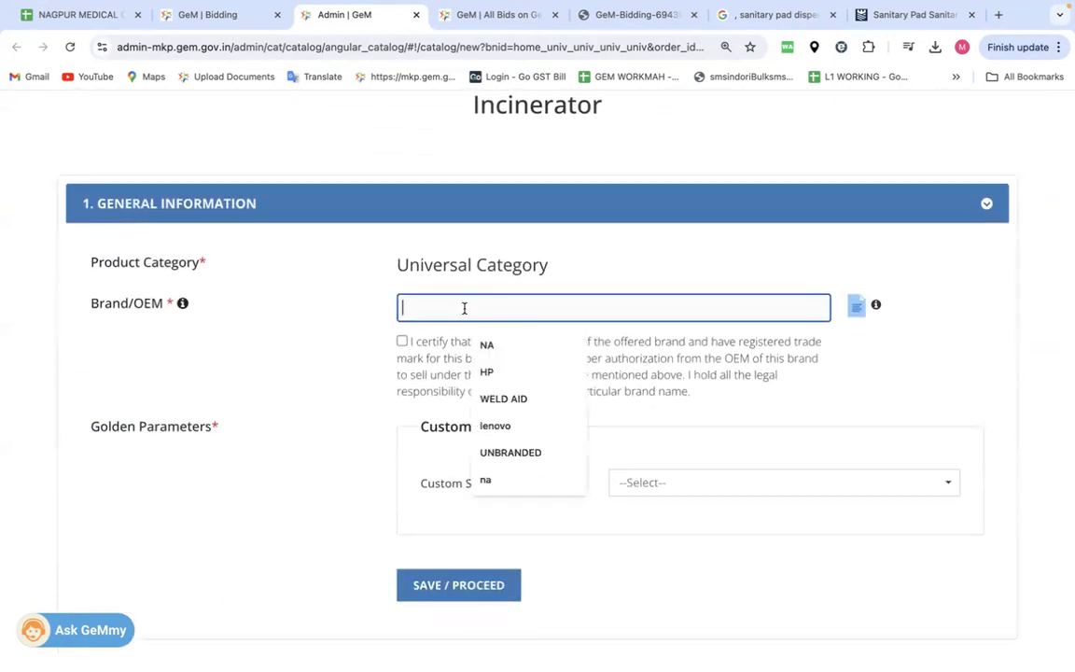
click(484, 344)
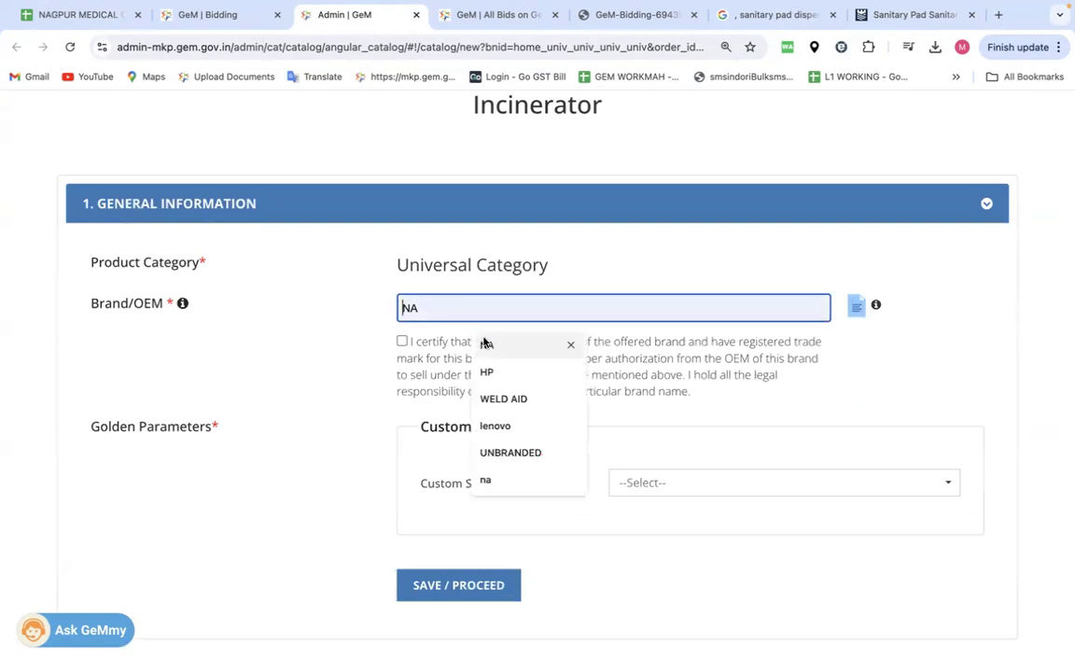
click(402, 341)
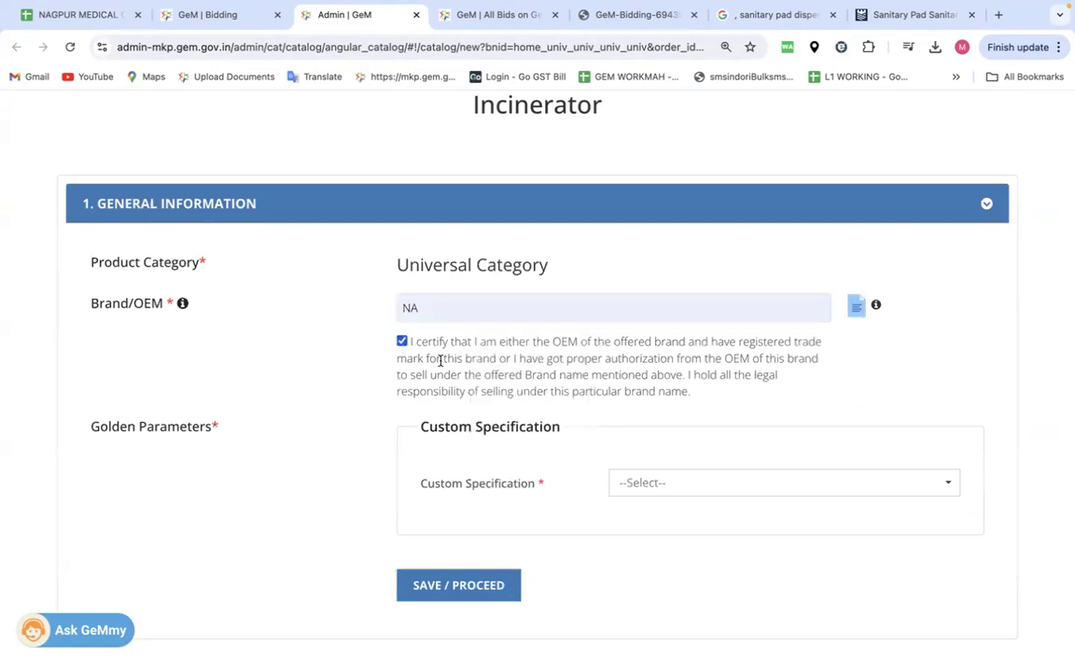
click(657, 494)
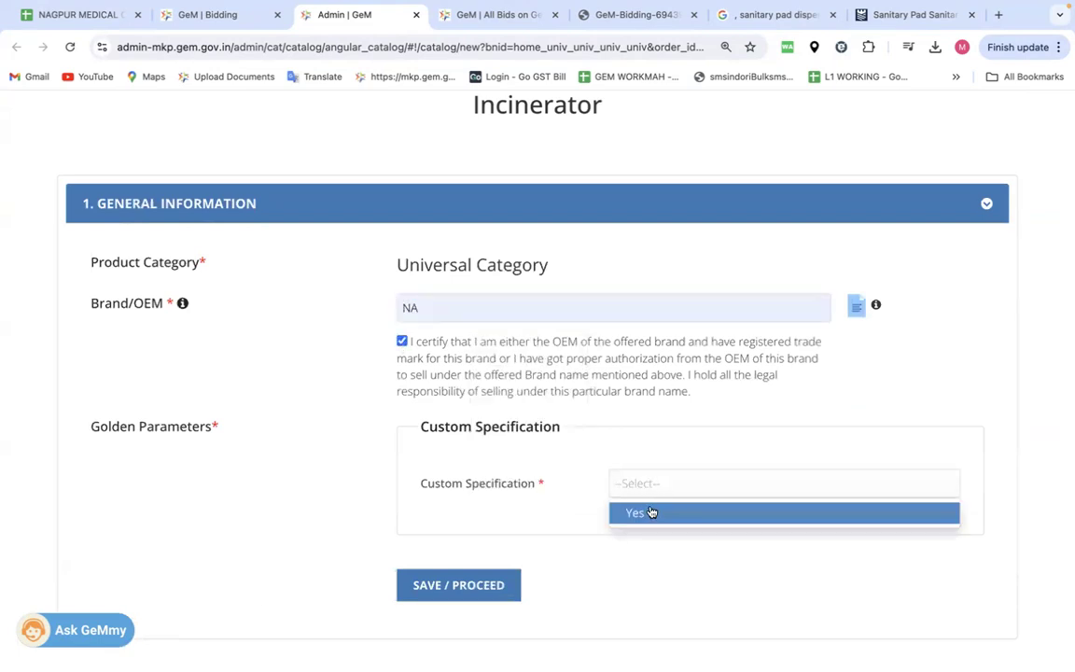
click(648, 512)
click(499, 585)
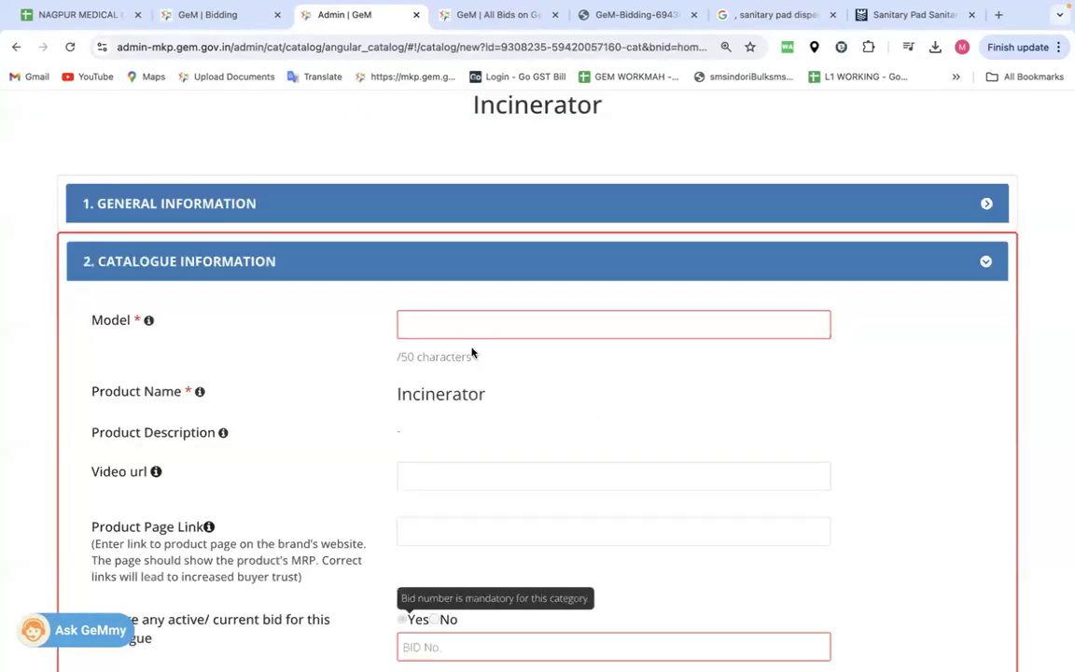
- Fill in the Model in Catalogue Information with the product name, Incinerator
click(458, 321)
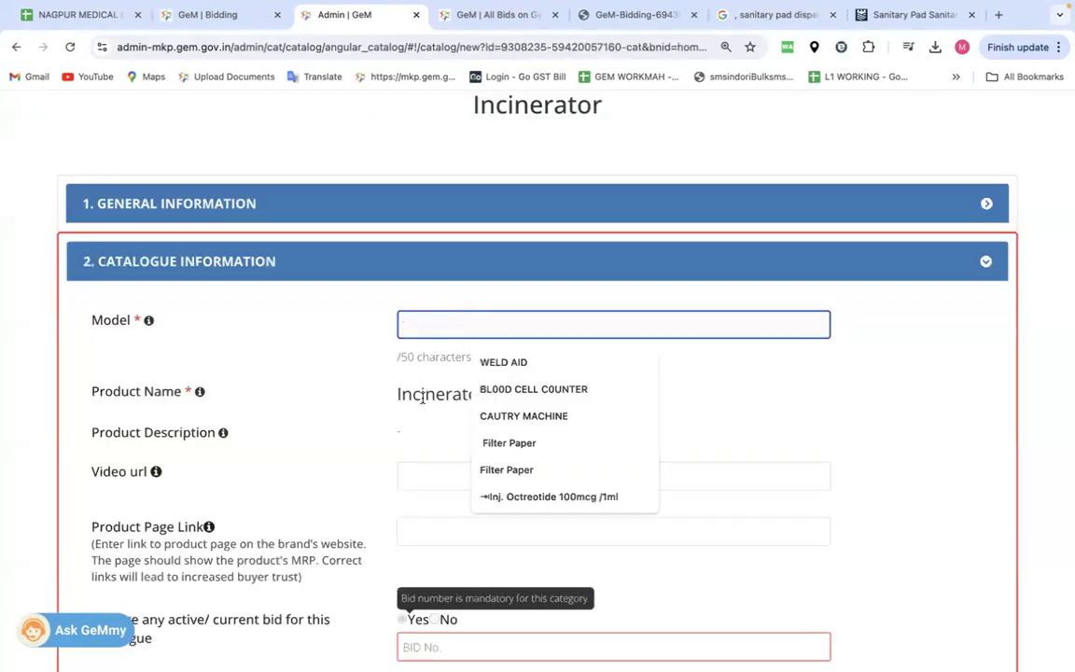
click(380, 418)
drag(483, 394, 393, 402)
key(ctrl+c)
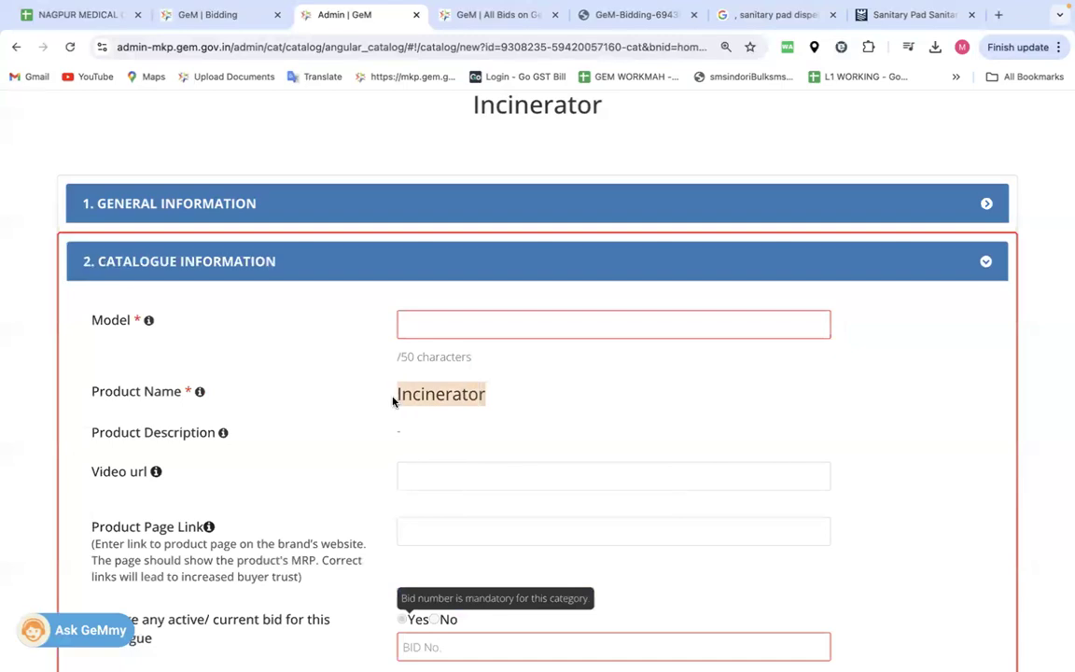
click(441, 317)
key(ctrl+v)
- Enter GEM/2024/B/5434611 as the catalogue's current bid number and save the Catalogue Information section
scroll(549, 398, down, 1)
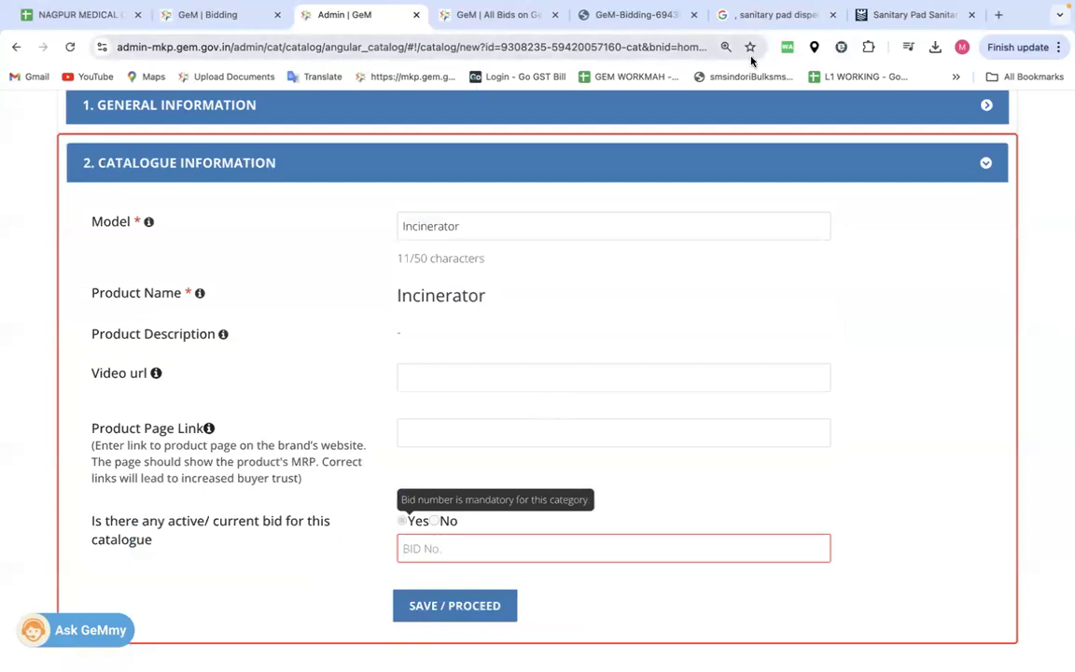
click(657, 16)
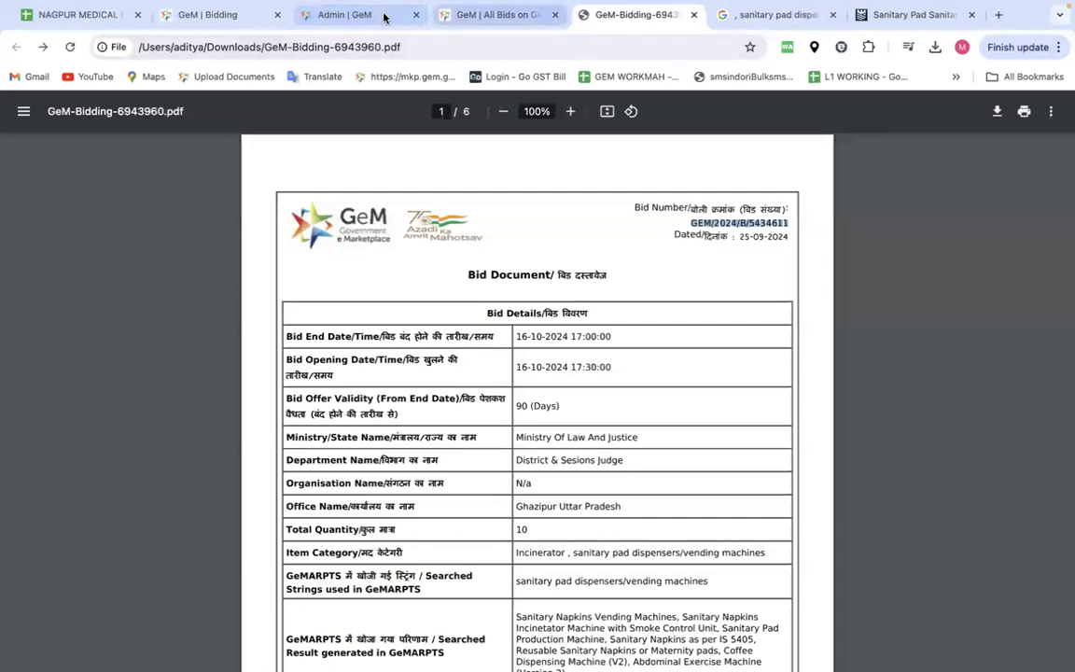
click(343, 17)
click(436, 550)
text(GEM/2024/B/5434611)
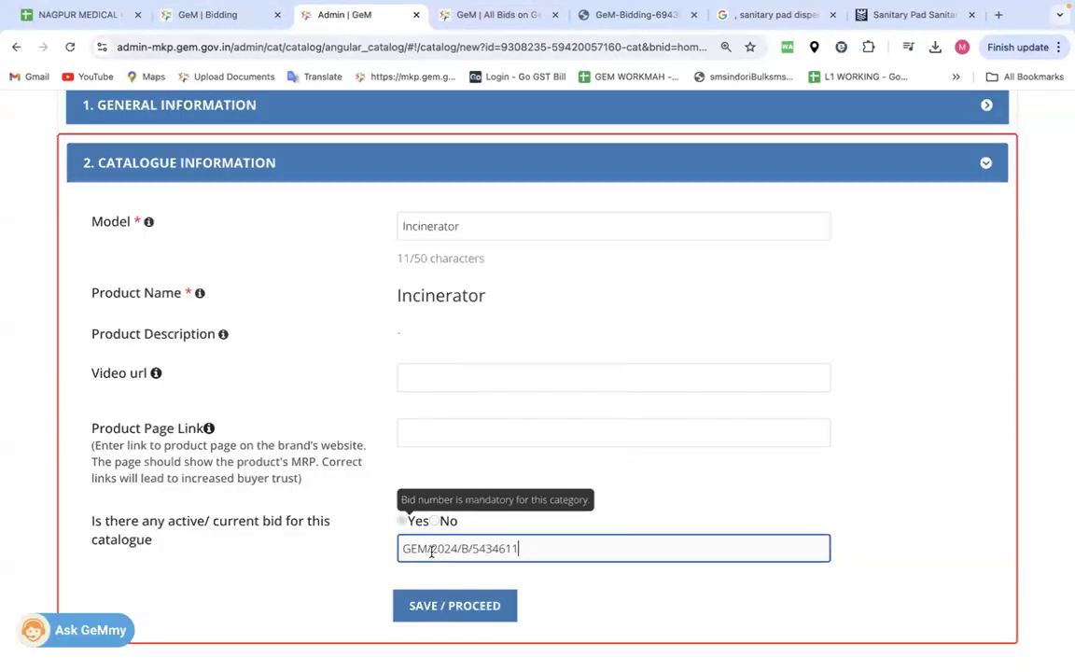
click(439, 606)
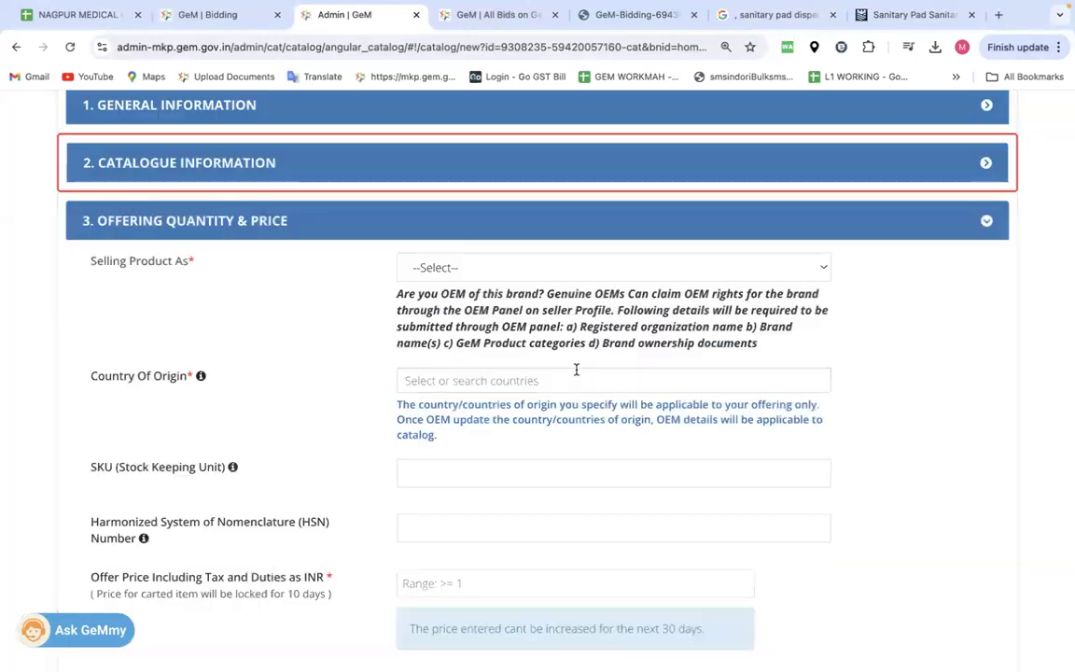
- Set Selling Product As to Resellers, Country Of Origin to India and the PPP-MII local content declaration to Yes
click(458, 270)
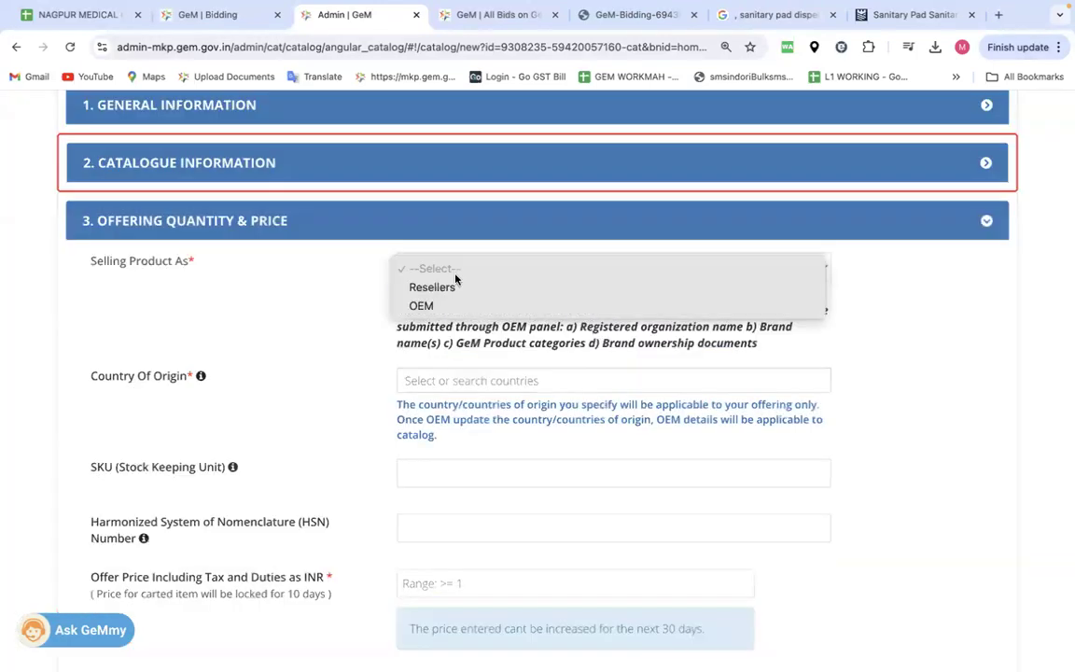
click(452, 286)
click(451, 381)
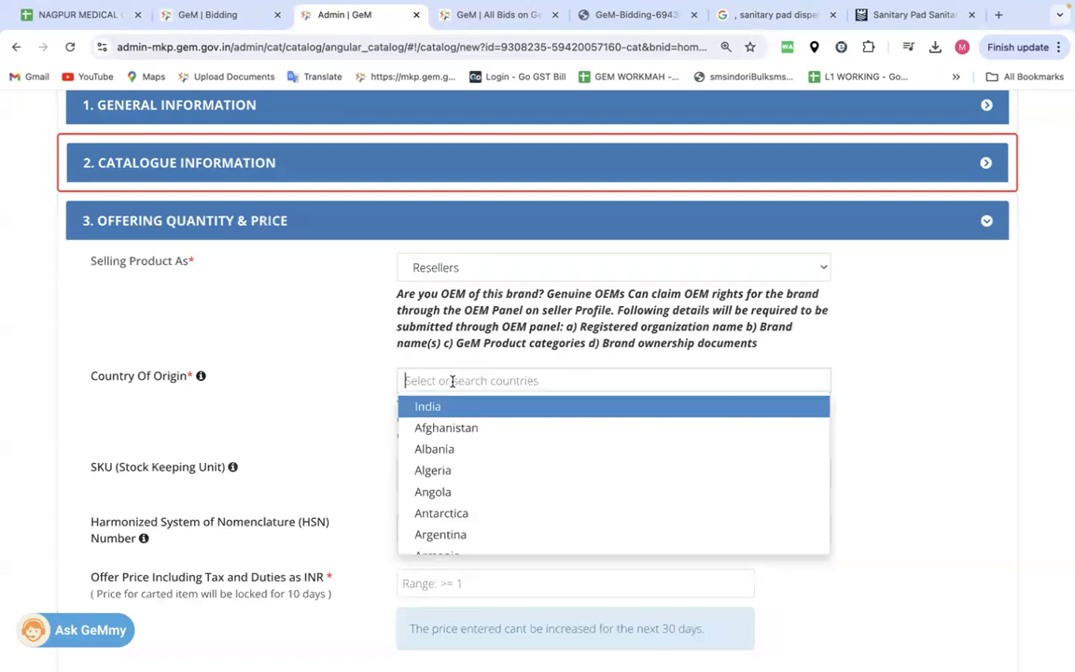
click(442, 408)
click(372, 443)
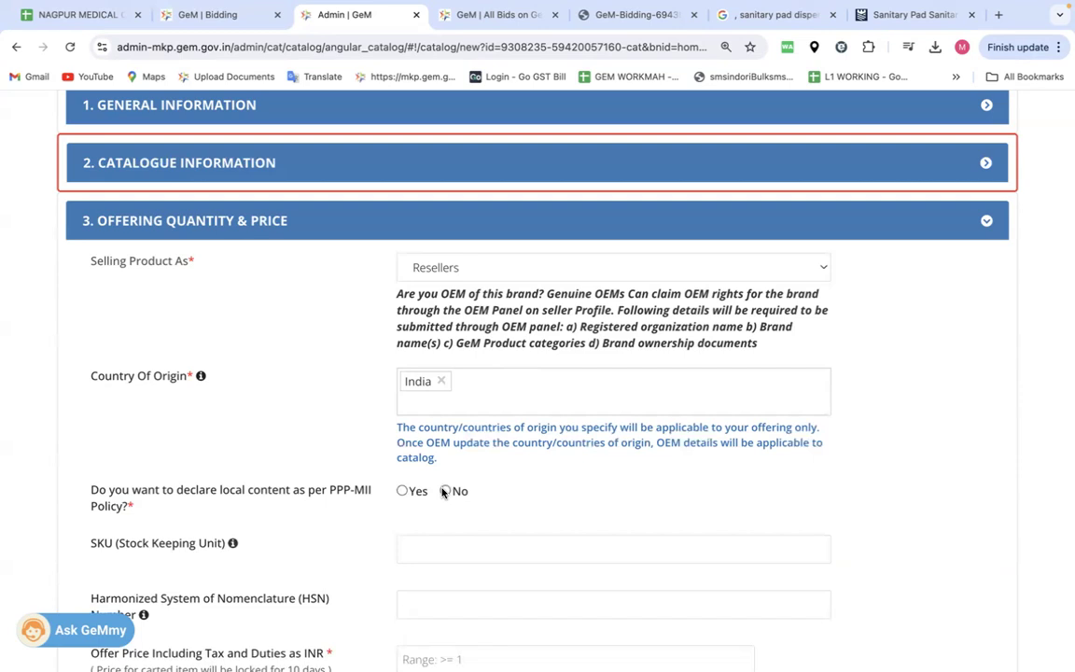
click(402, 492)
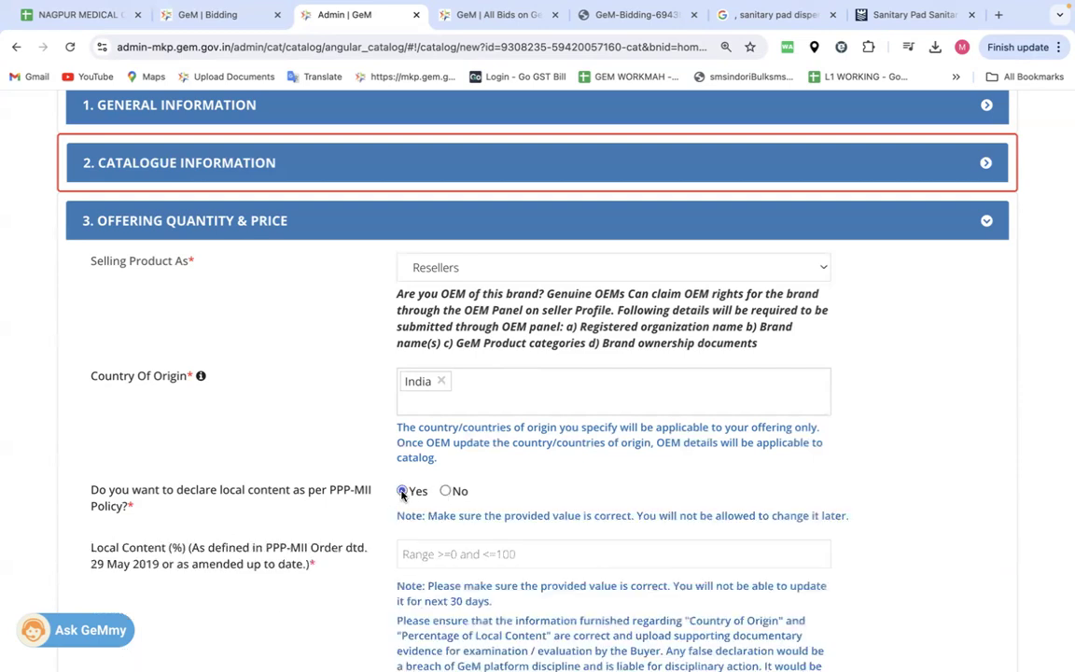
- Reopen the Catalogue Information section and check its bid number against the bid document PDF
click(438, 170)
scroll(400, 446, down, 1)
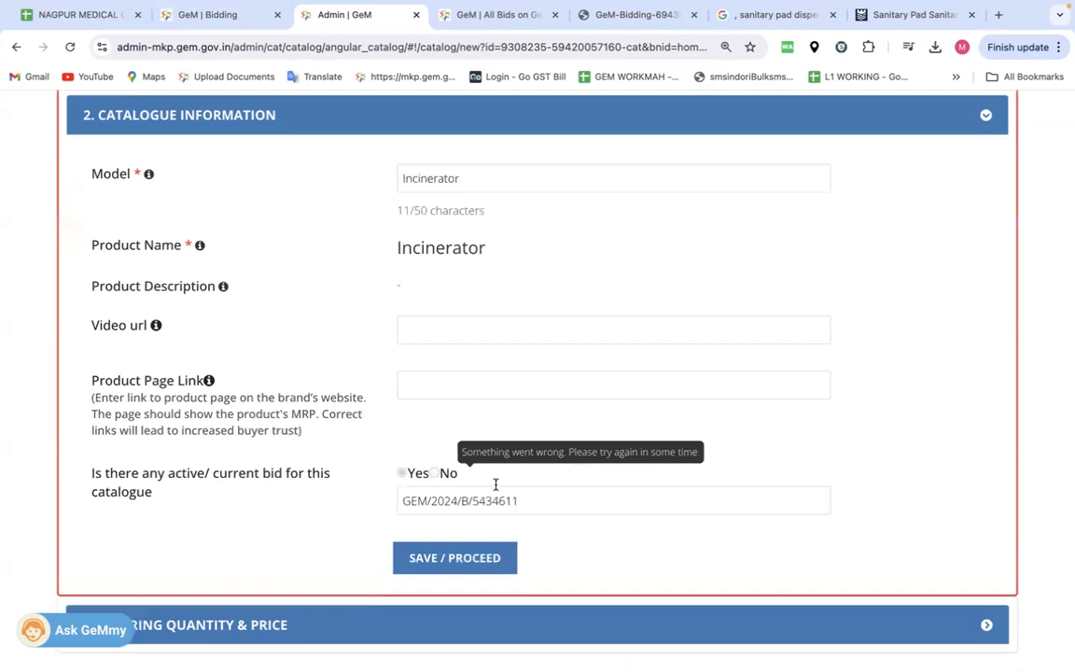
click(527, 501)
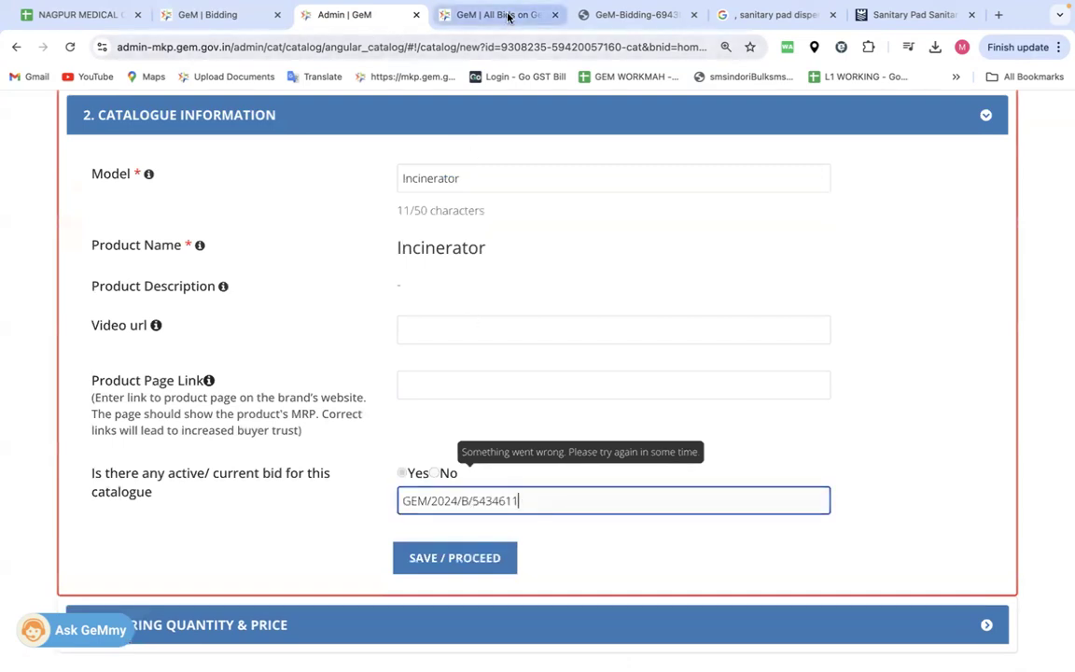
click(627, 19)
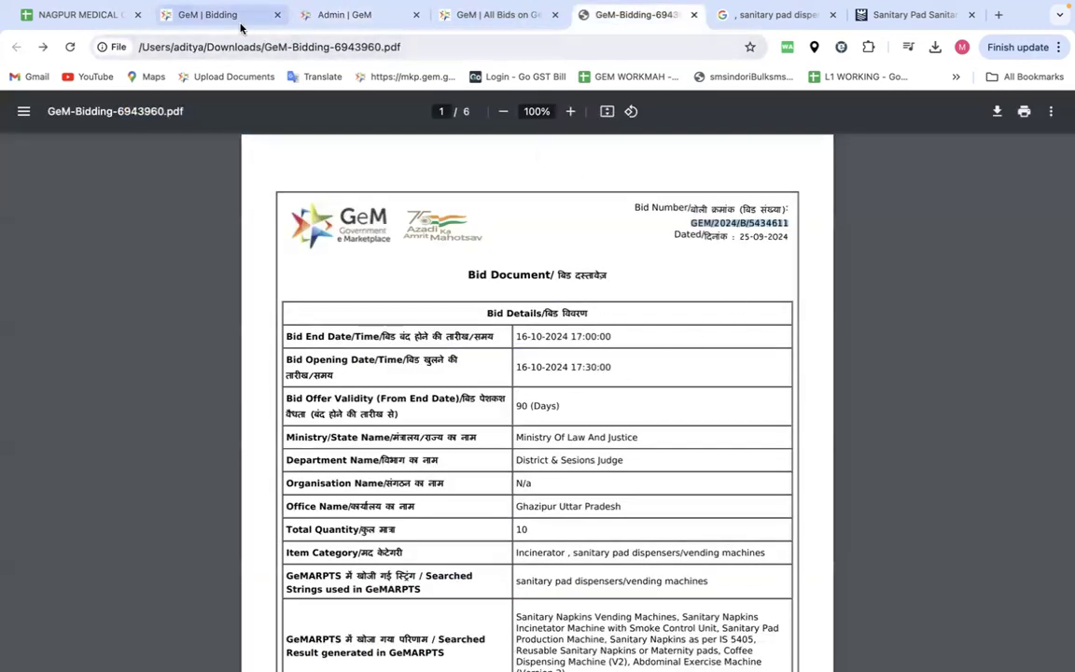
click(346, 20)
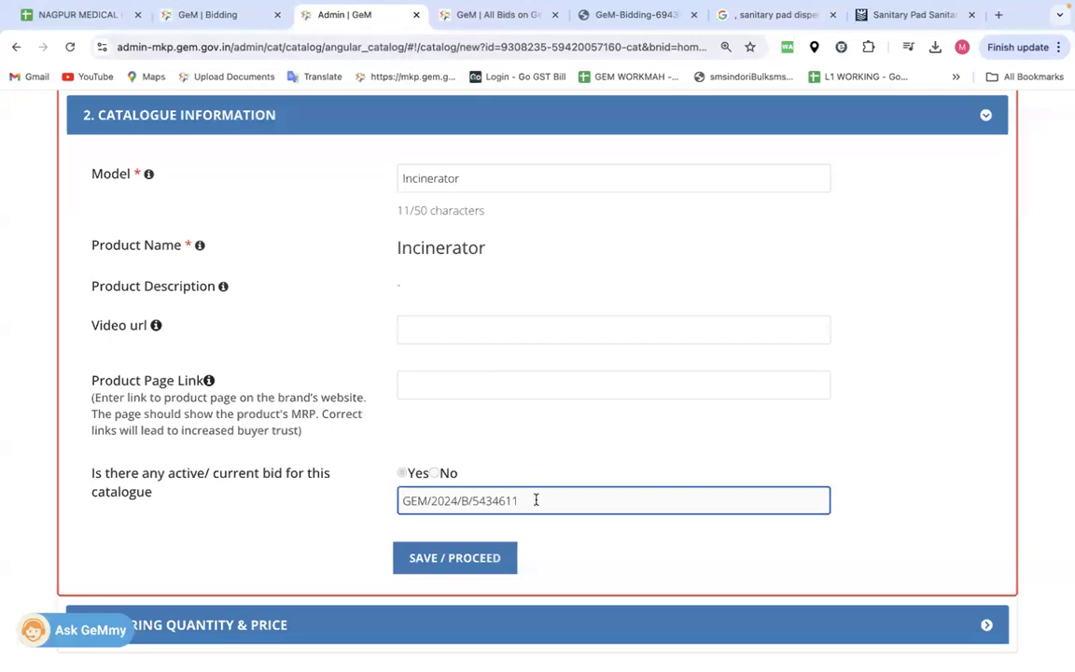
click(761, 15)
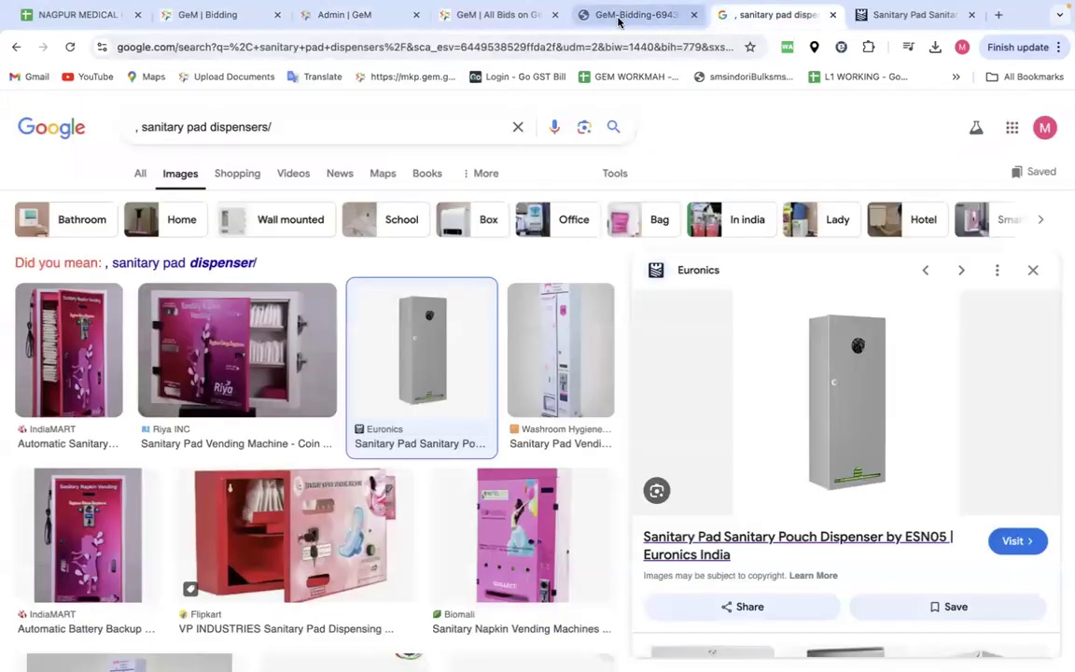
click(616, 15)
scroll(657, 309, down, 2)
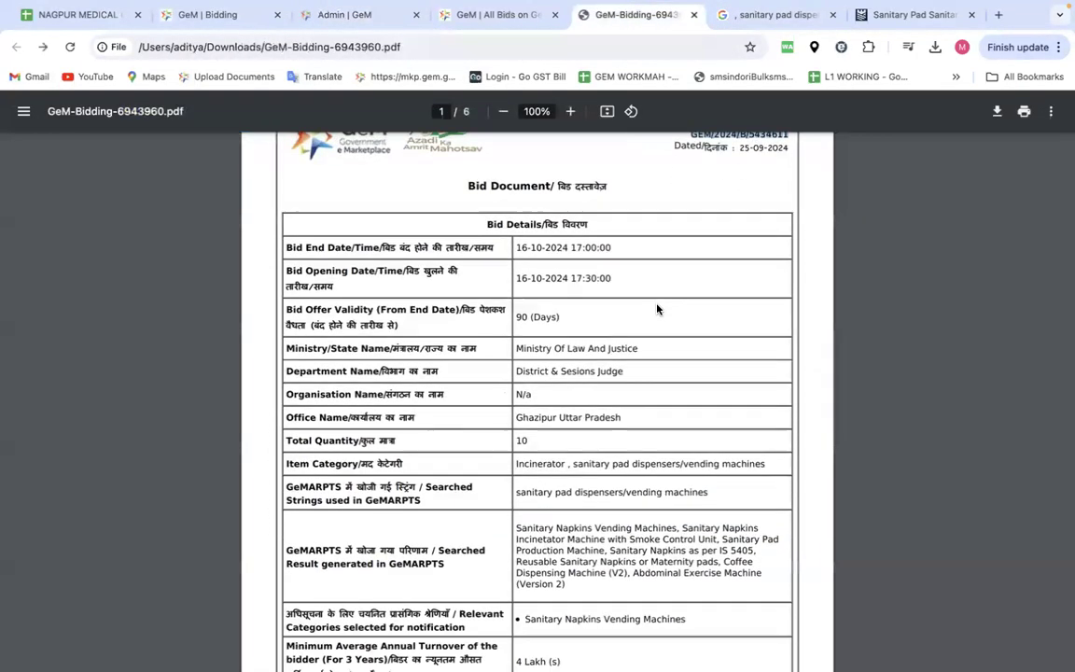
scroll(644, 306, up, 1)
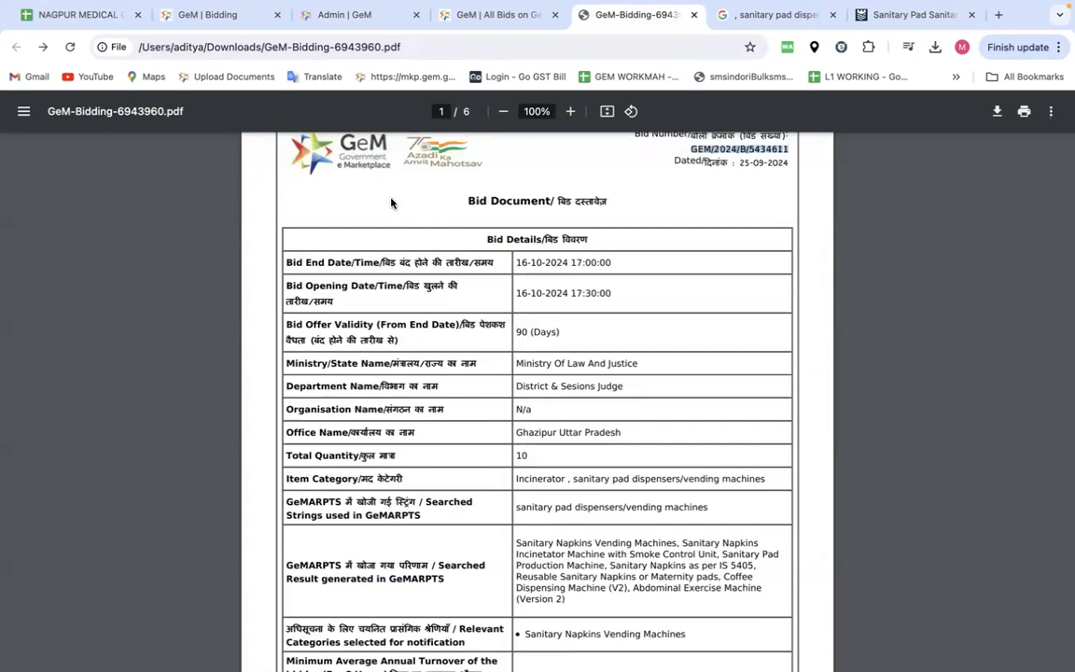
scroll(714, 235, up, 1)
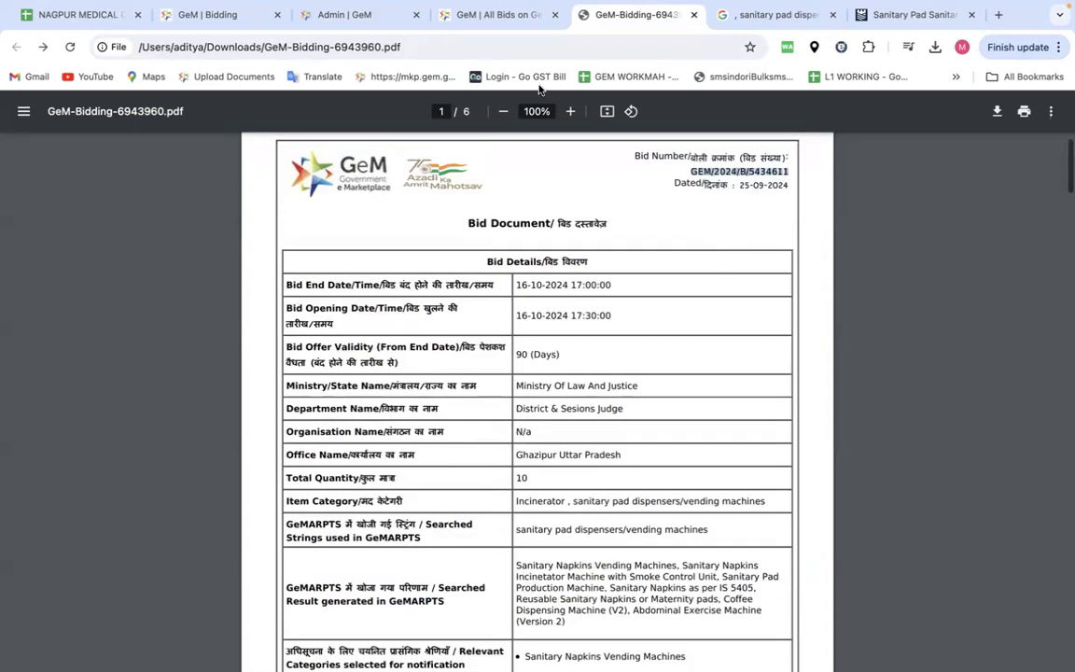
- Return to the new product form and save the Catalogue Information section with its bid number again
click(350, 17)
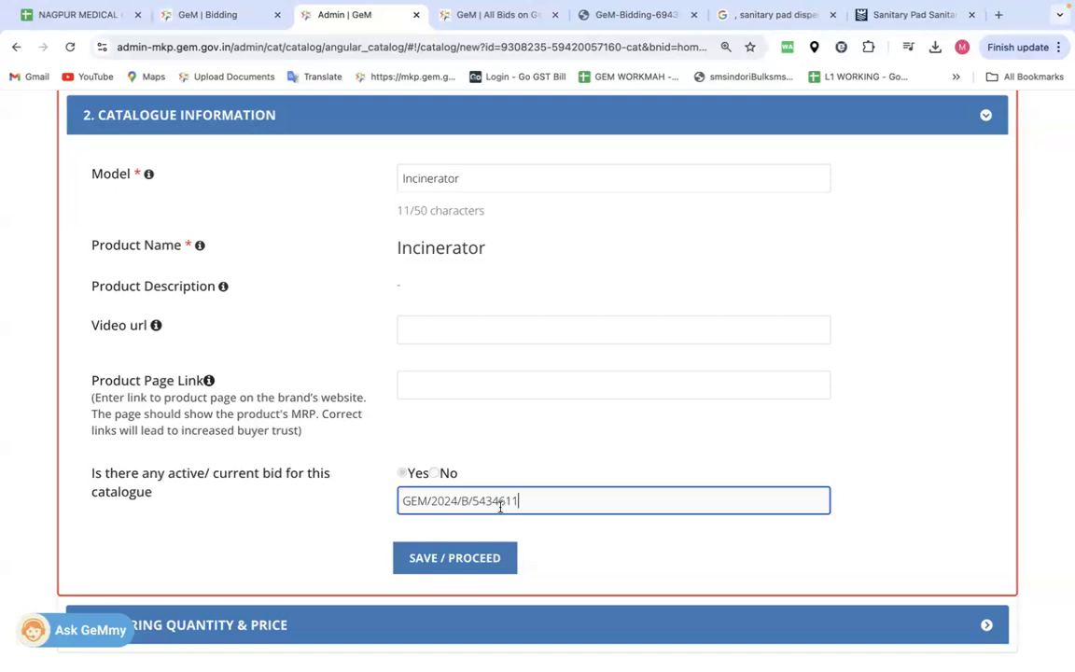
click(487, 559)
scroll(480, 481, up, 2)
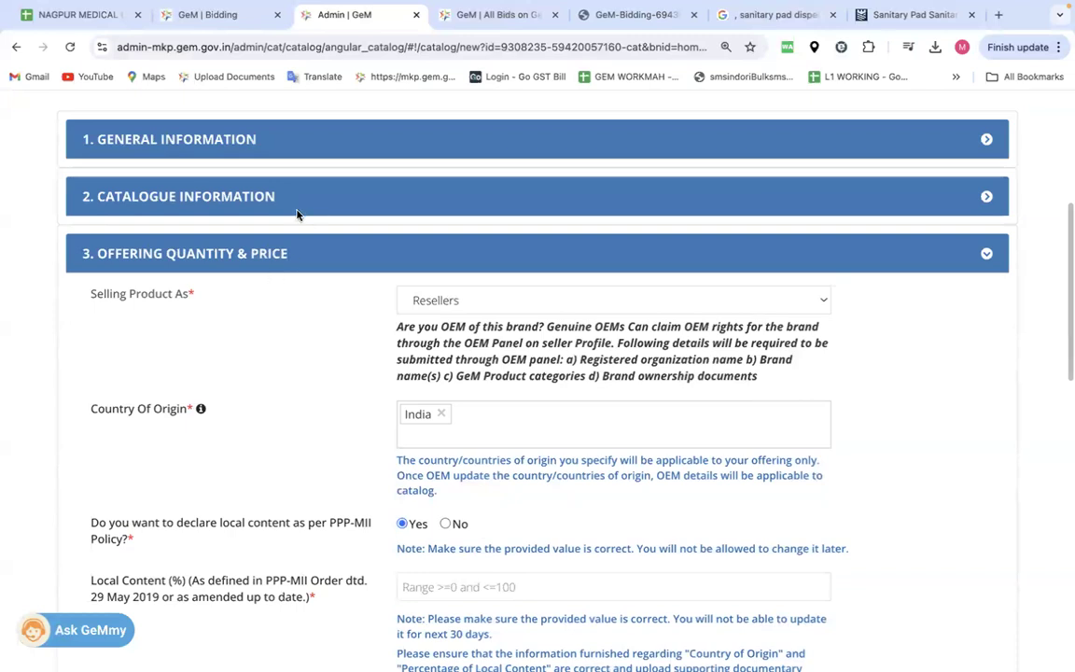
- Set the Local Content percentage to 60 and accept the Make In India Declaration
scroll(395, 353, down, 3)
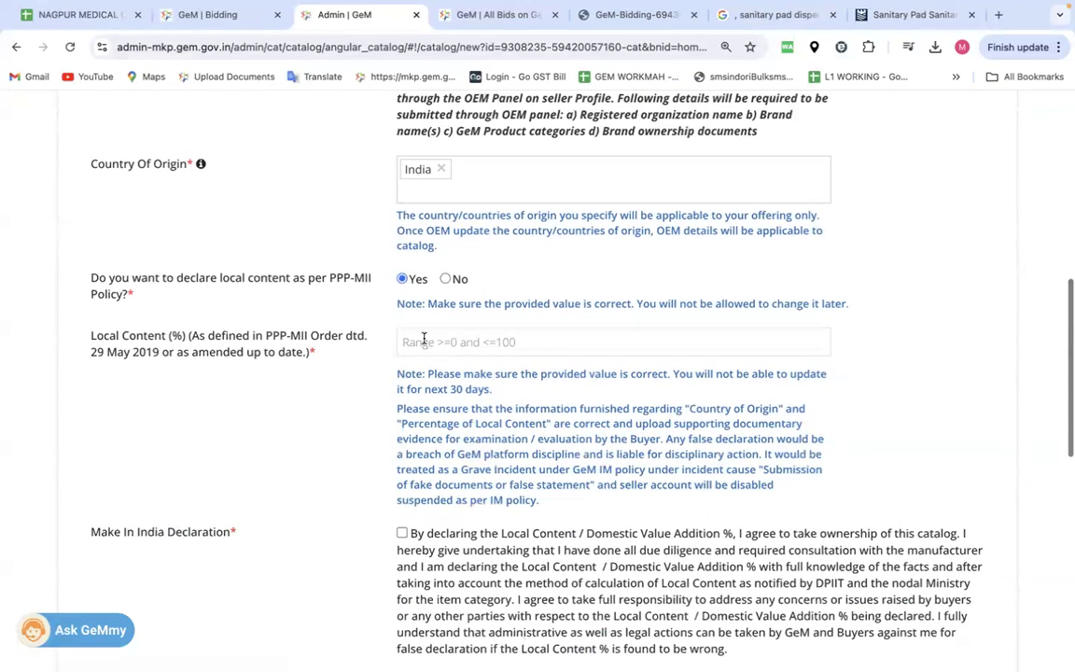
click(424, 340)
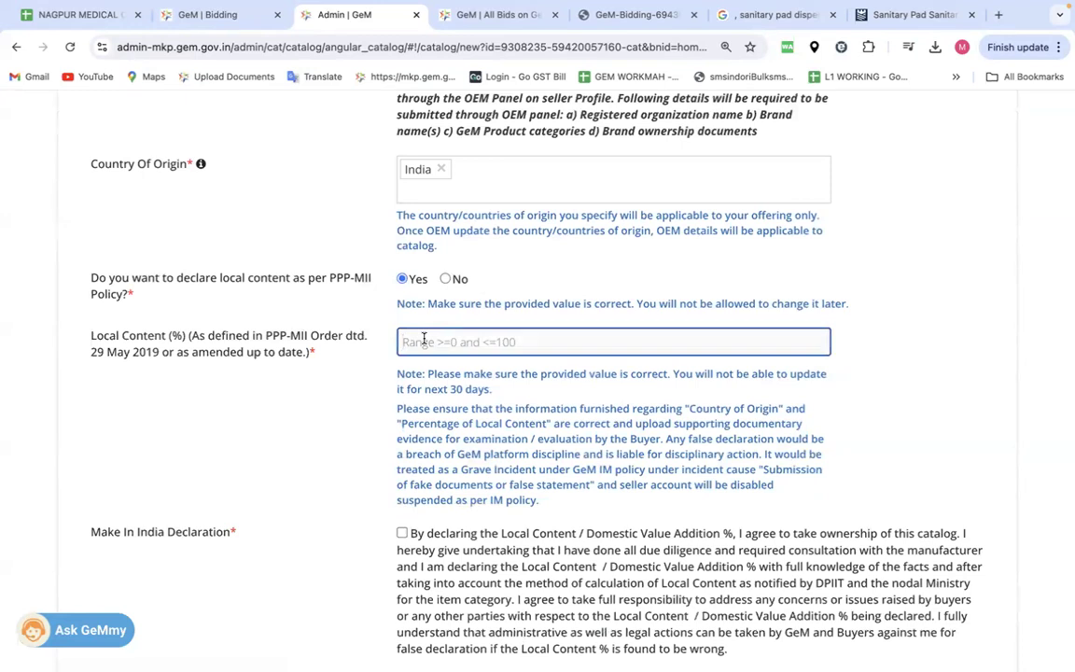
text(60)
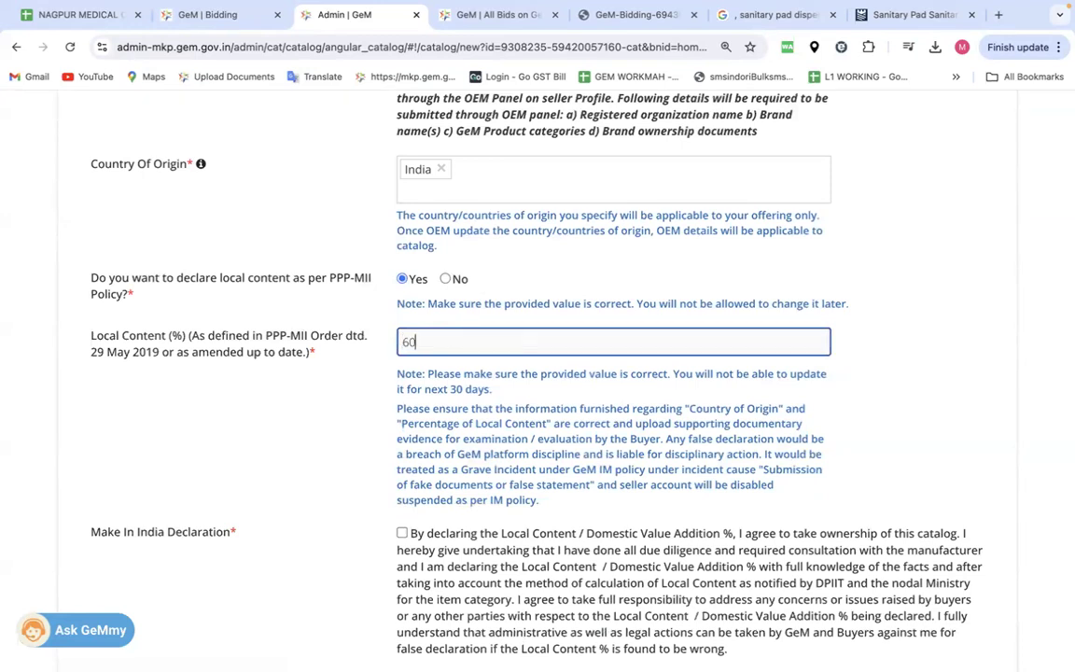
click(402, 533)
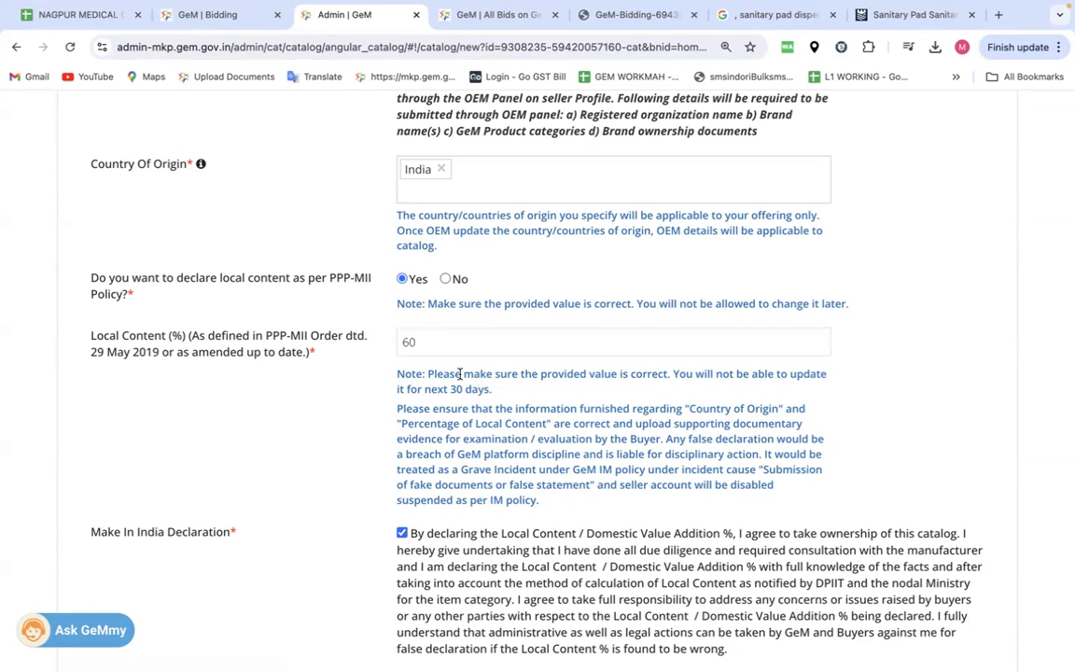
- Enter an offer price of 80000 for the Incinerator and save the Offering Quantity & Price section
scroll(460, 374, down, 5)
click(425, 401)
text(80000)
click(691, 523)
click(485, 515)
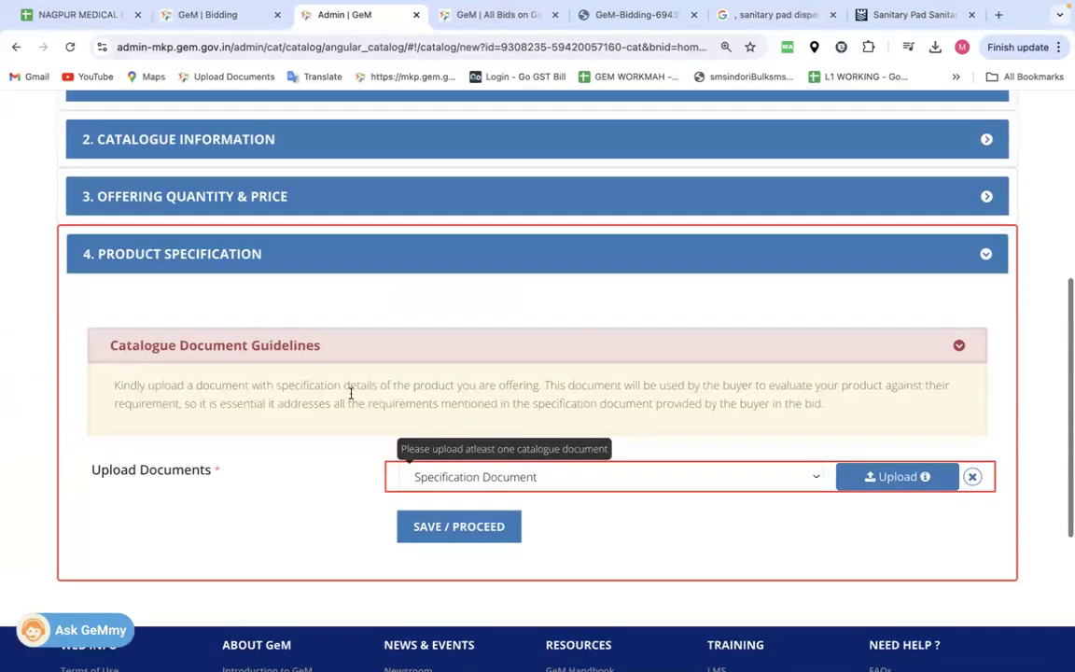
- Upload Incinerato1.pdf from Downloads as the Specification Document and save the Product Specification section
click(893, 488)
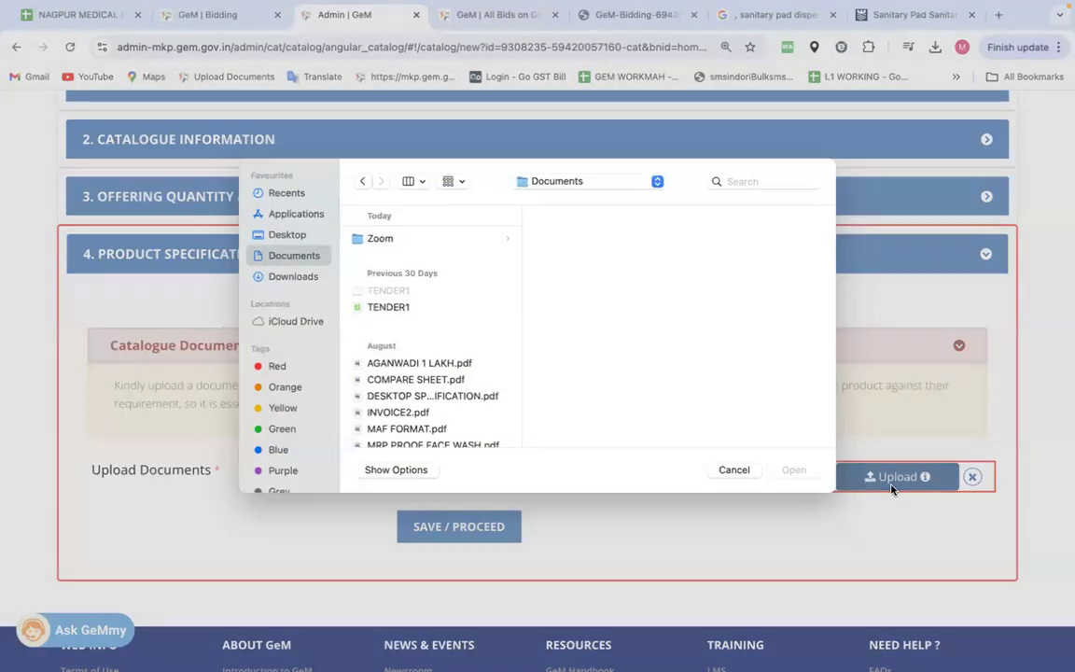
click(297, 288)
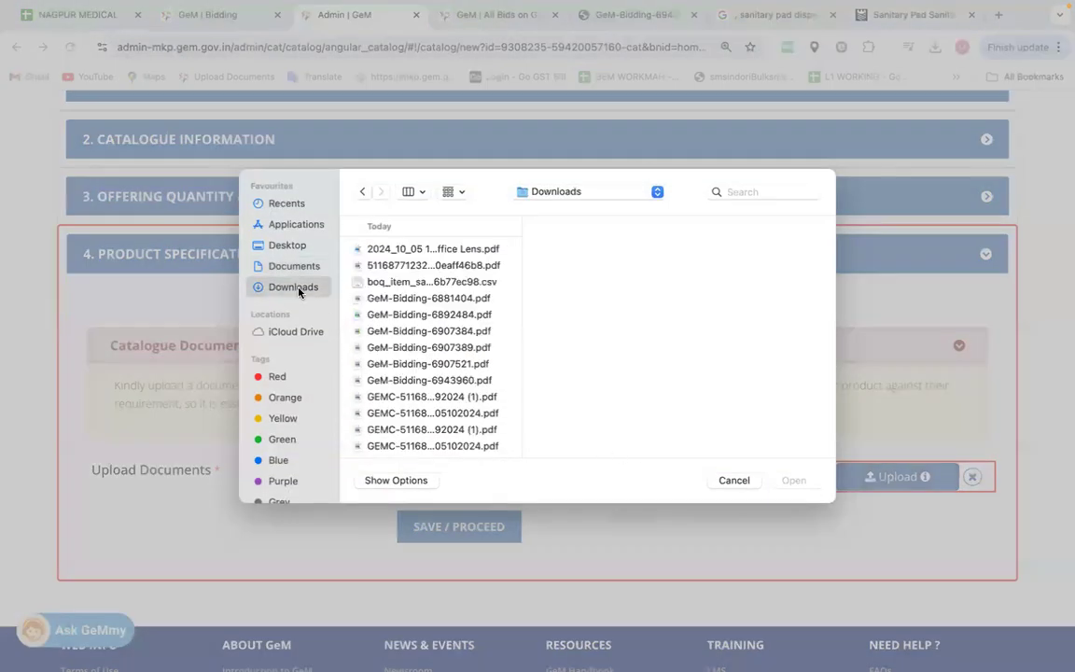
scroll(395, 326, down, 5)
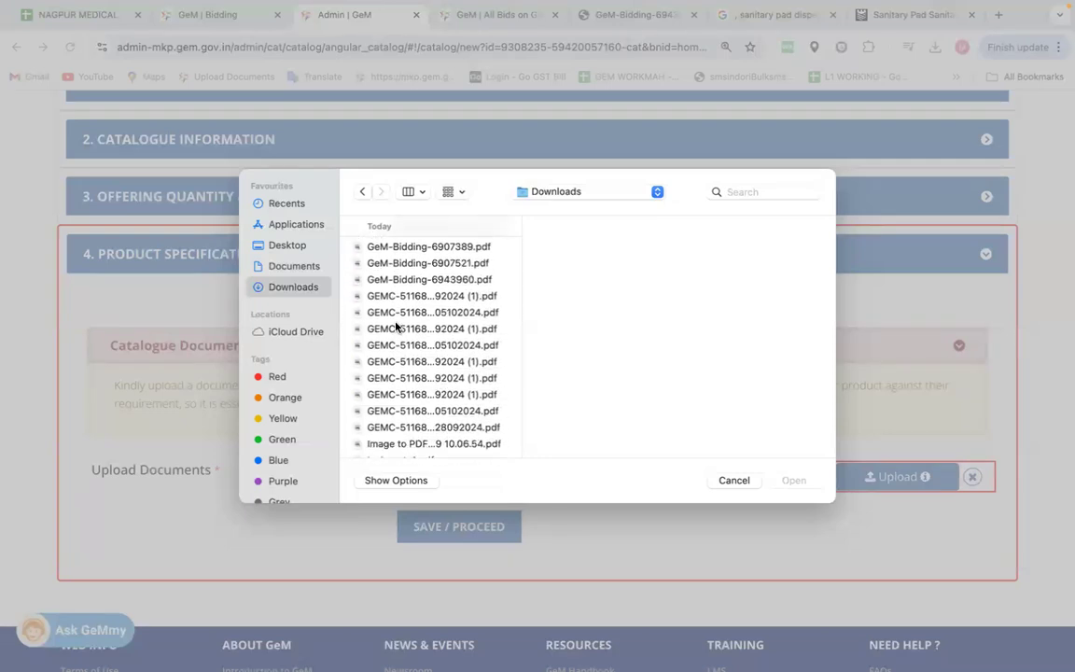
click(396, 325)
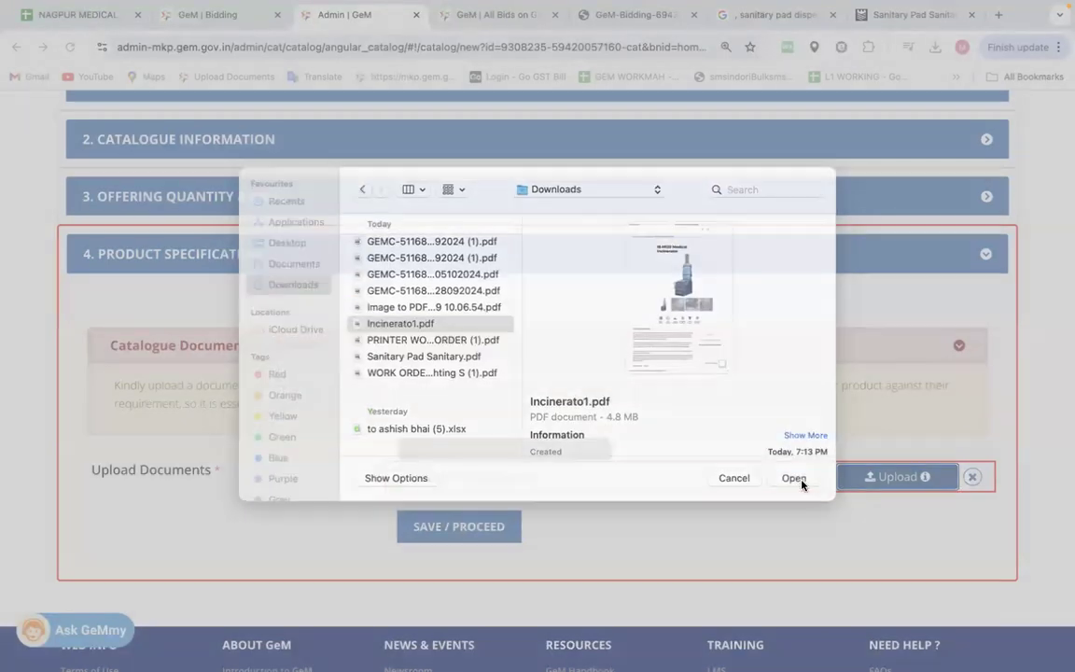
click(796, 481)
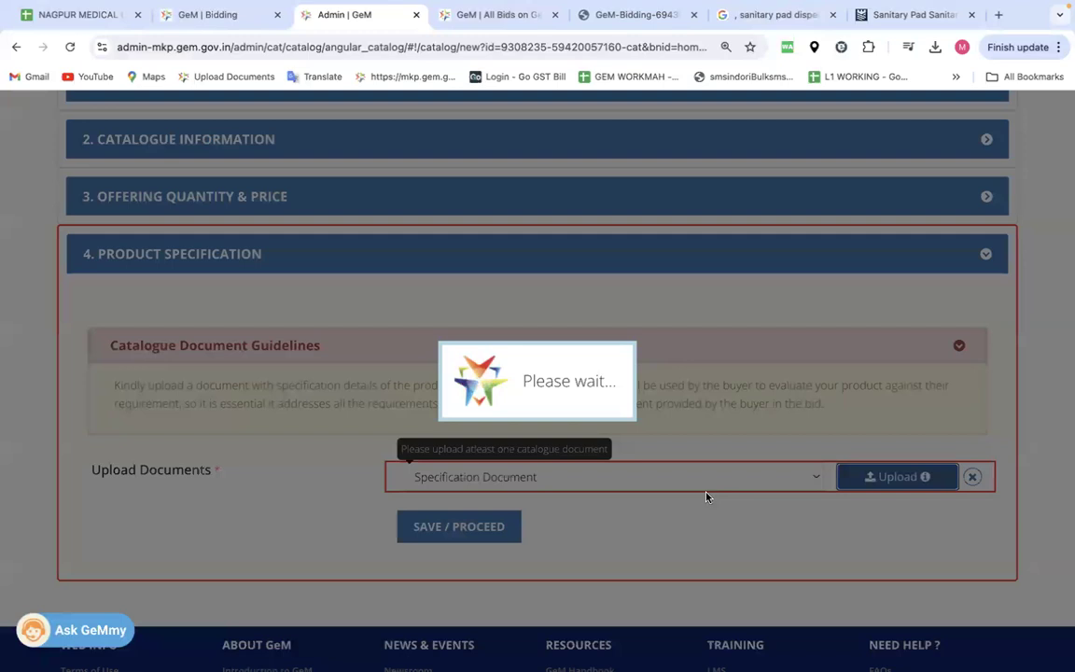
scroll(621, 527, down, 1)
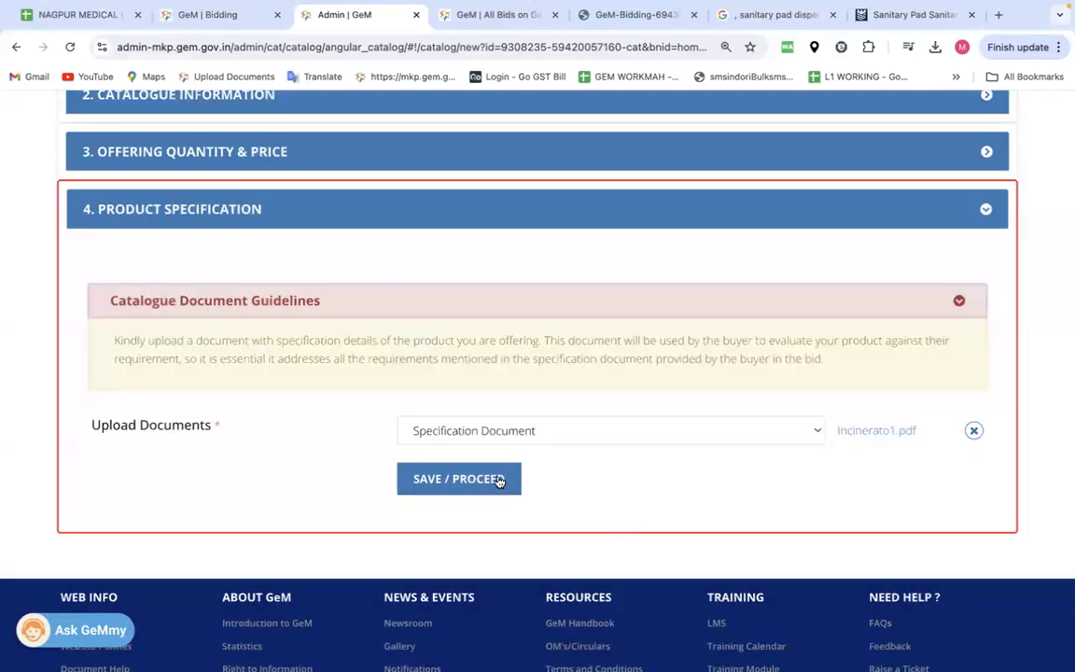
click(495, 482)
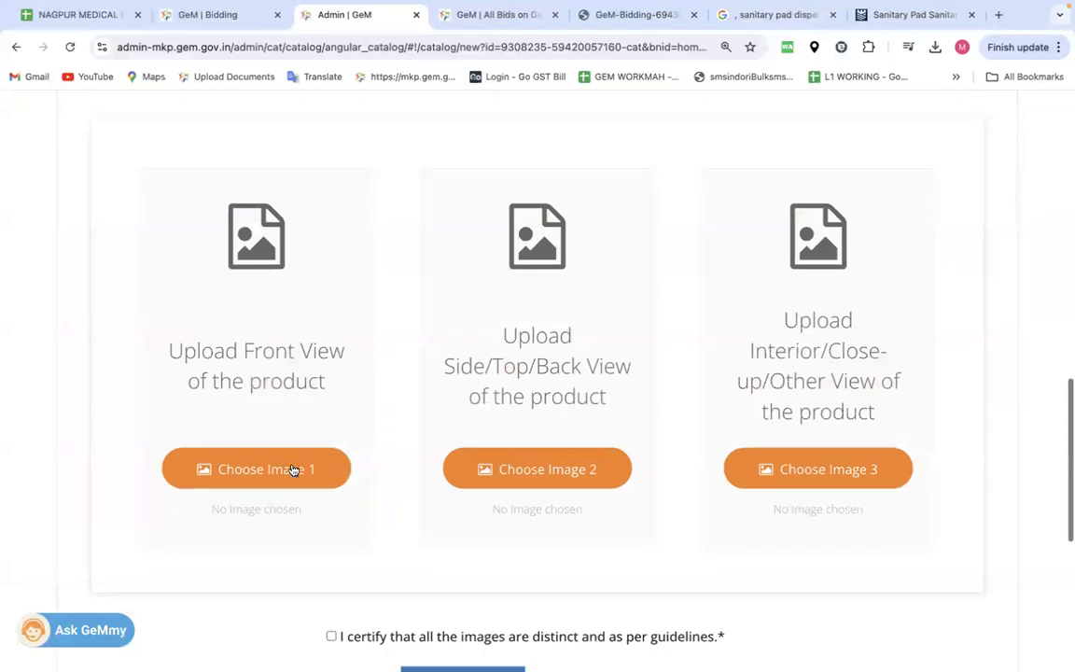
- Upload the Desktop file Screenshot 2024-10-05 at 7.14.28 PM as the product's front view image
click(278, 466)
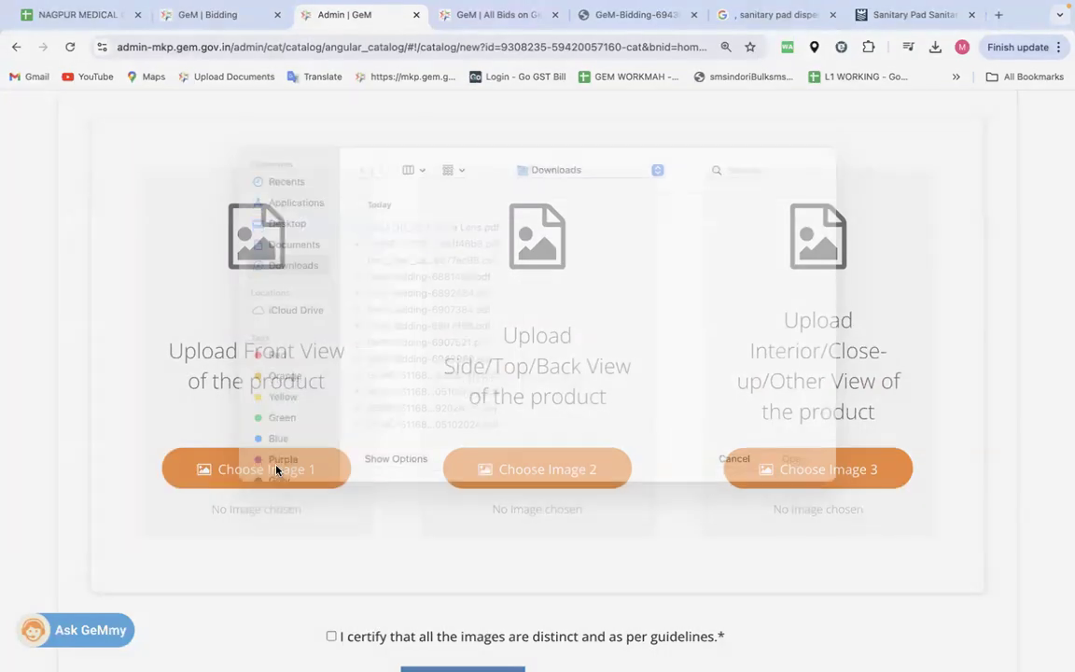
click(292, 246)
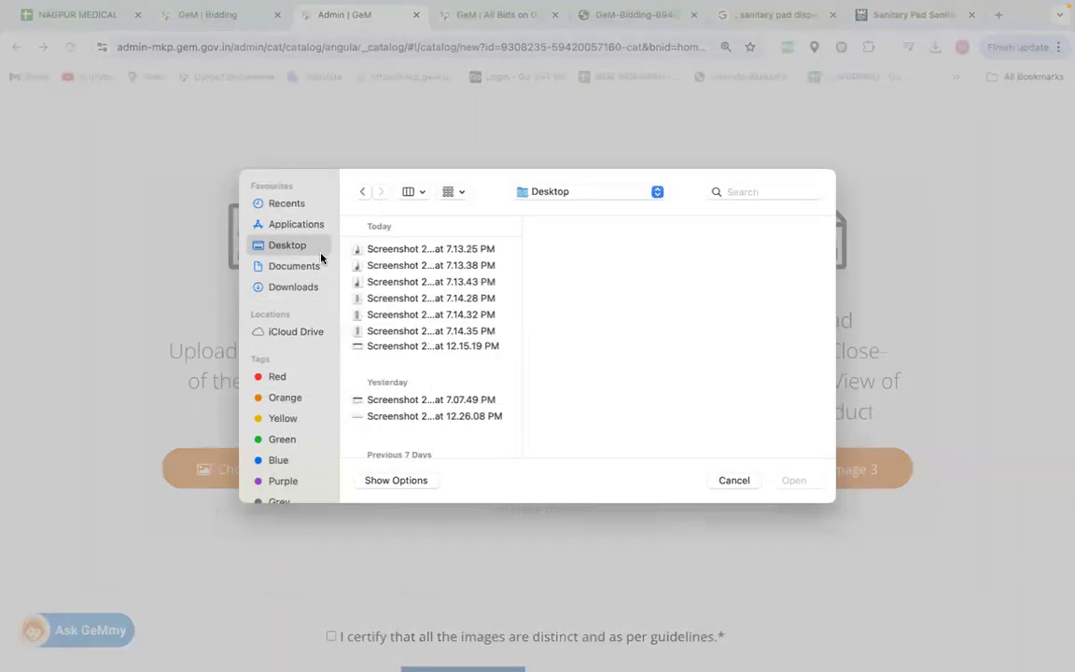
click(391, 299)
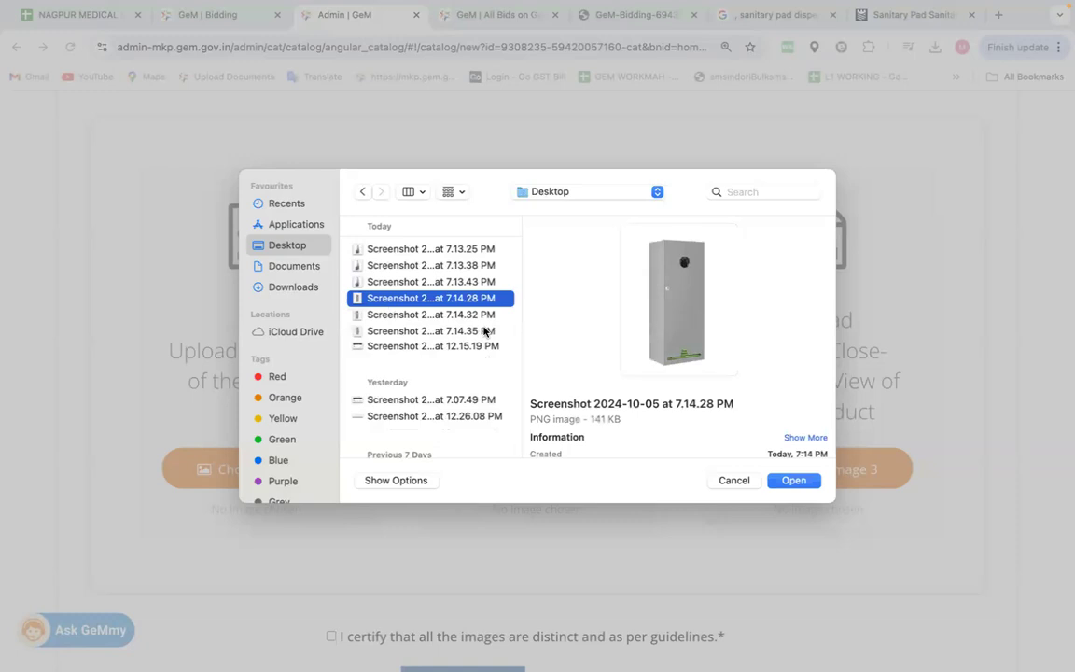
click(805, 484)
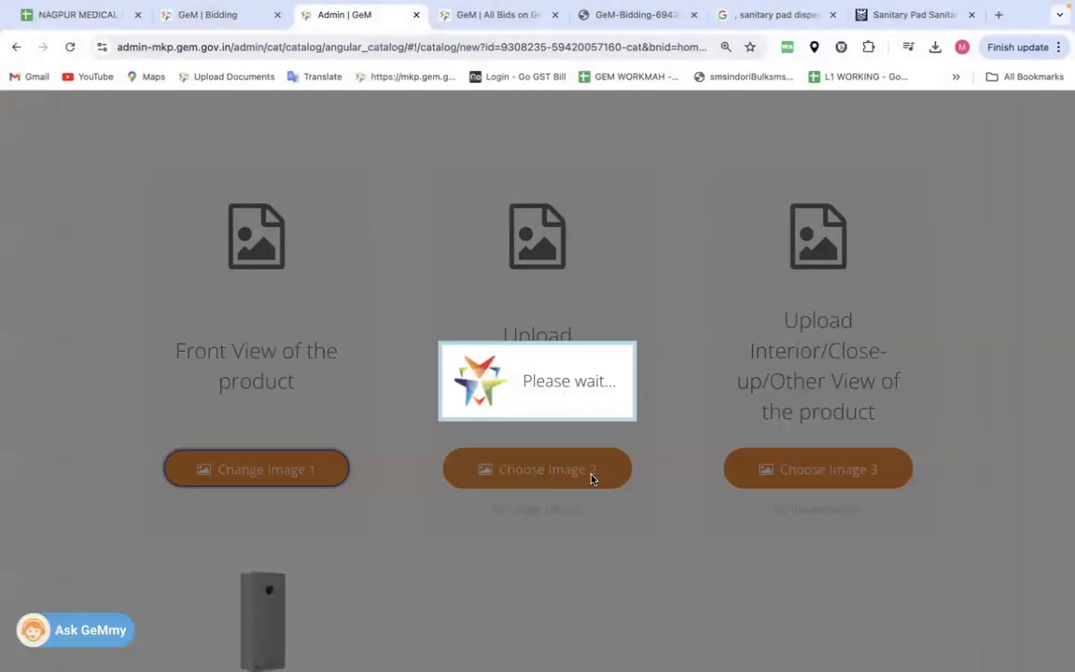
click(590, 476)
click(749, 484)
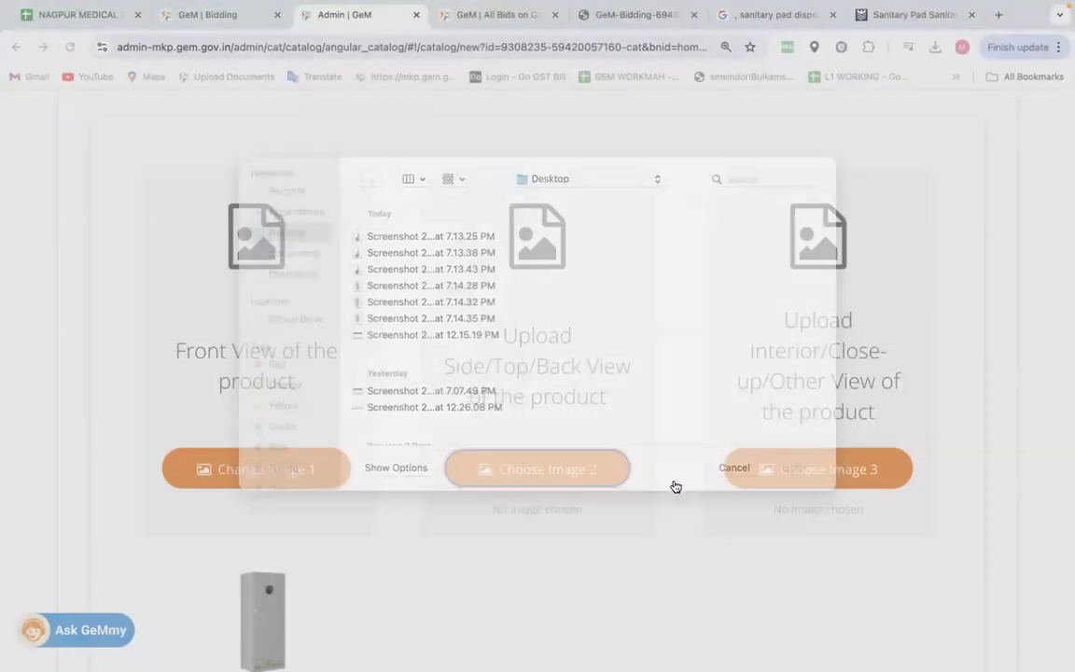
- Replace the product's front view image with Screenshot 2024-10-05 at 7.13.25 PM from the Desktop
click(336, 463)
click(398, 250)
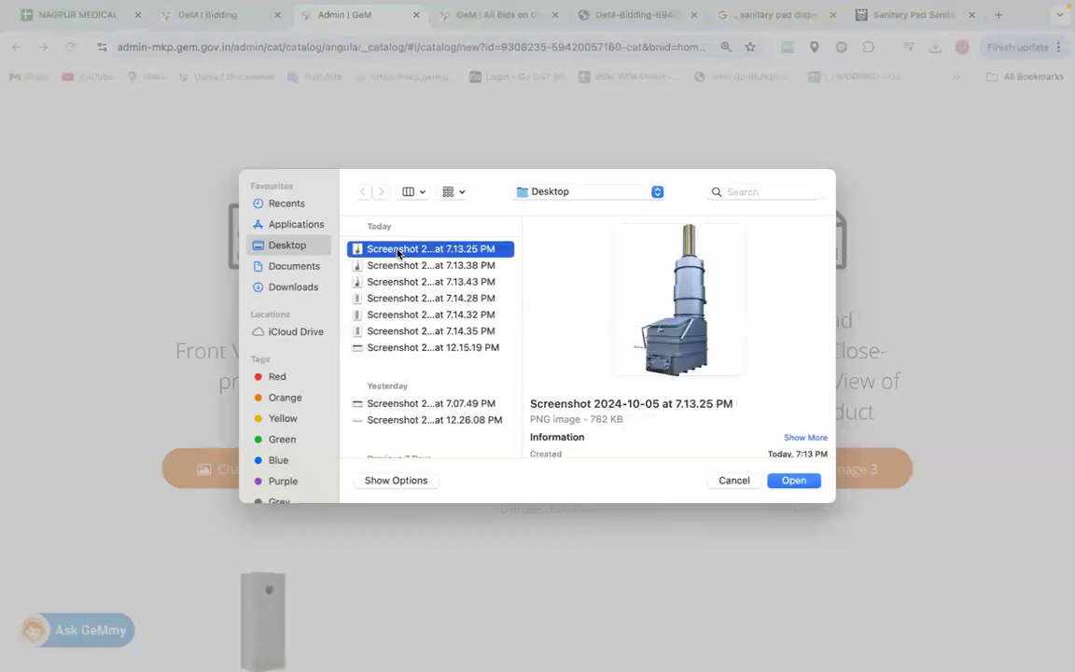
click(789, 480)
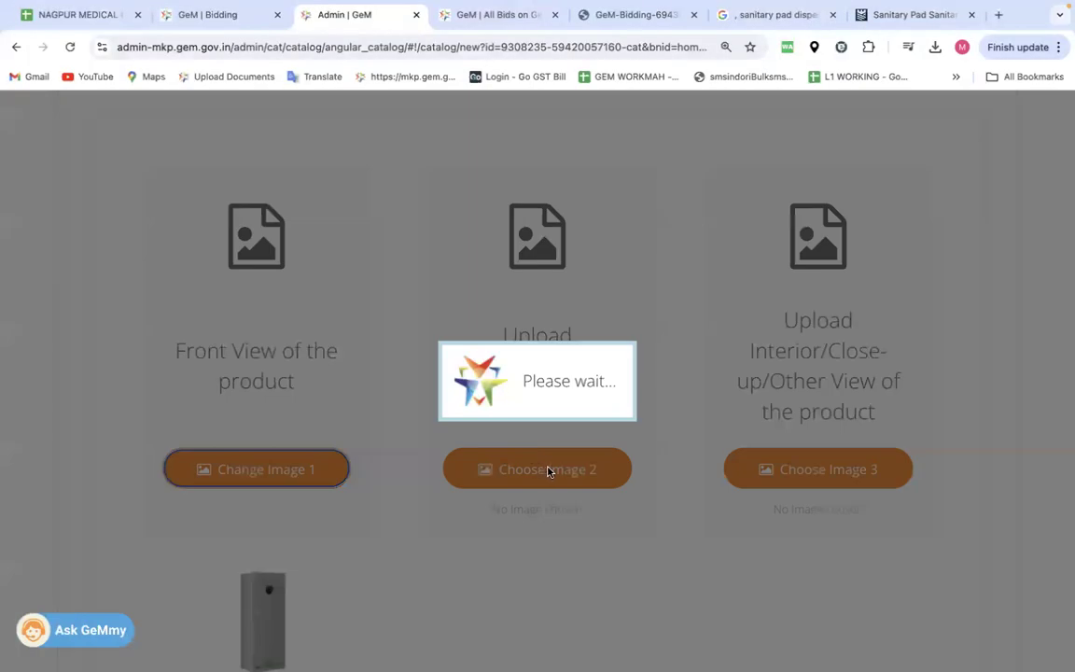
- Upload the 7.13.38 PM screenshot as the side/top/back view and the 7.13.43 PM screenshot as the interior/close-up view
click(549, 470)
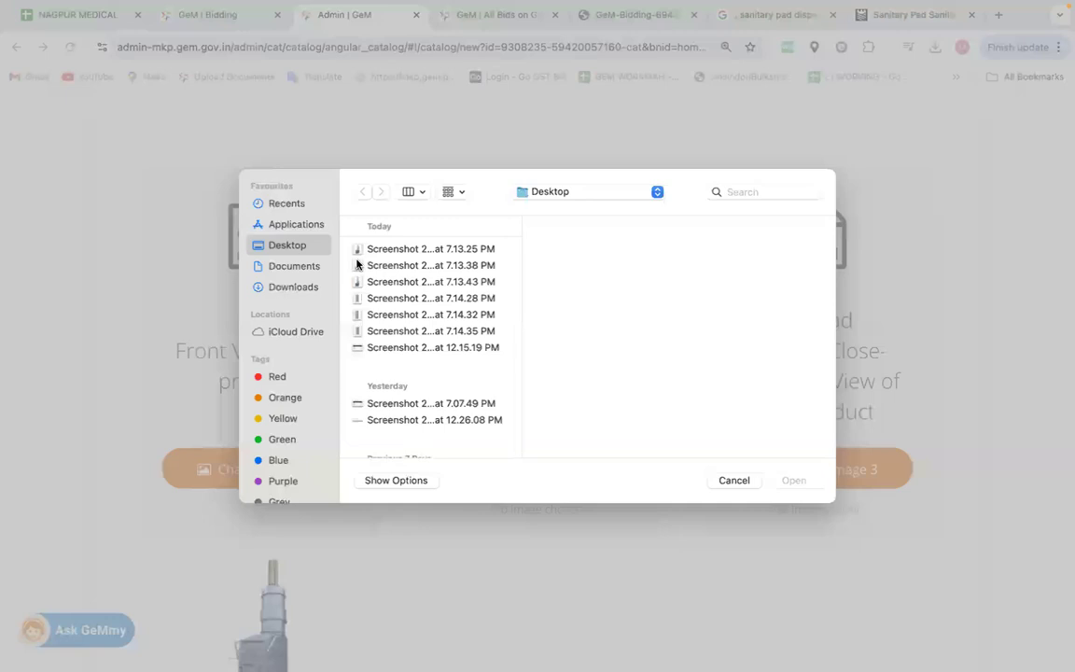
double_click(380, 269)
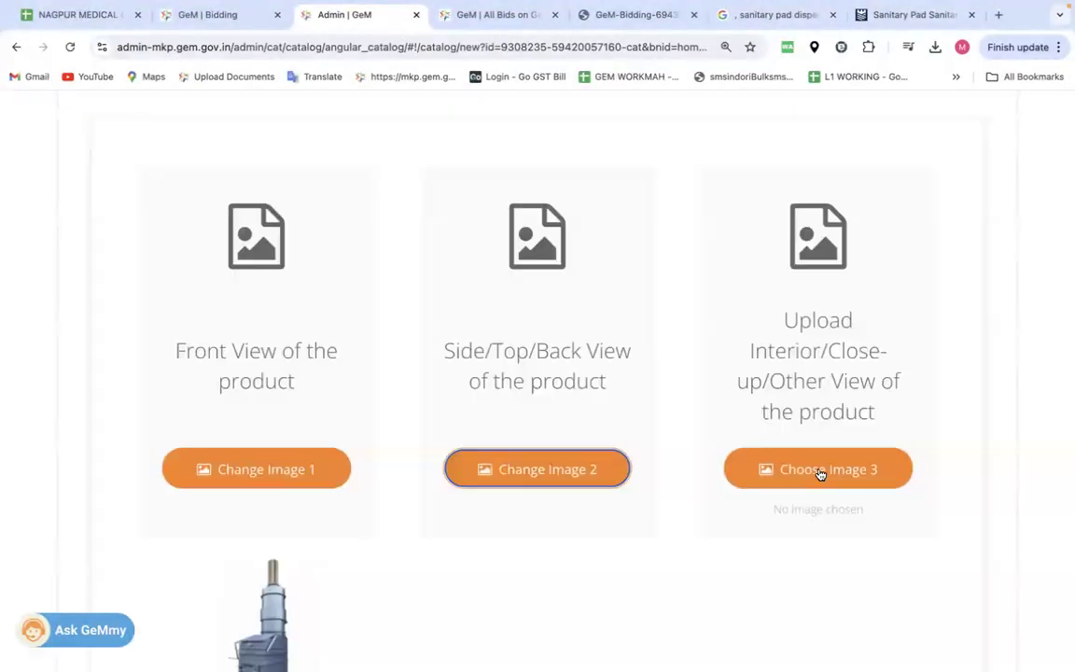
click(819, 470)
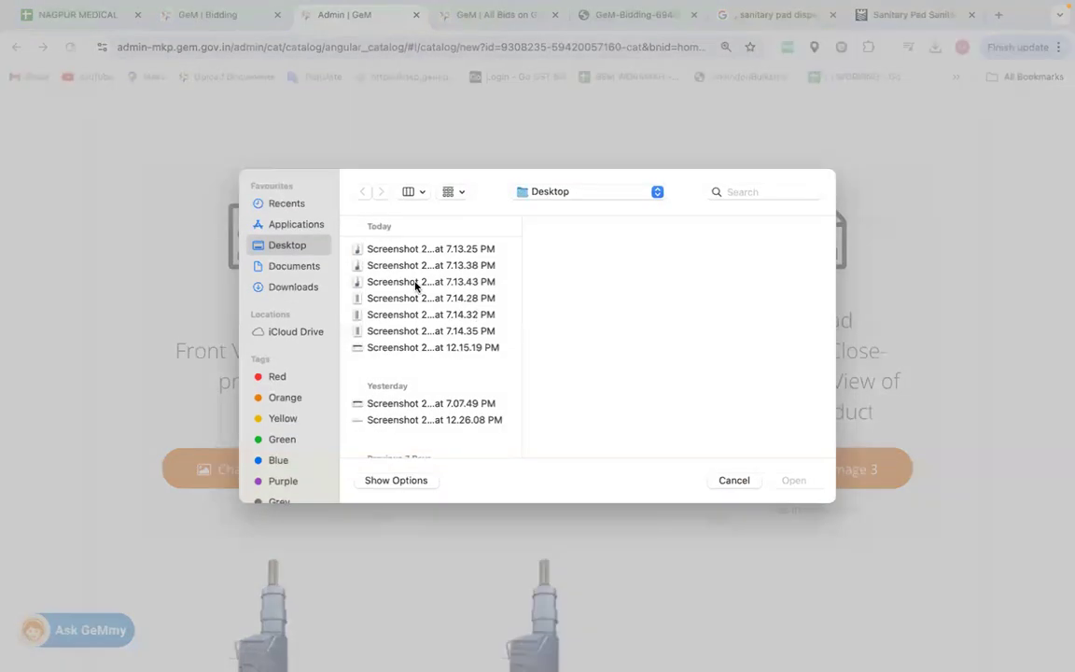
double_click(415, 284)
- Certify that all images are distinct and as per guidelines, and save the Upload Images section
scroll(448, 373, down, 3)
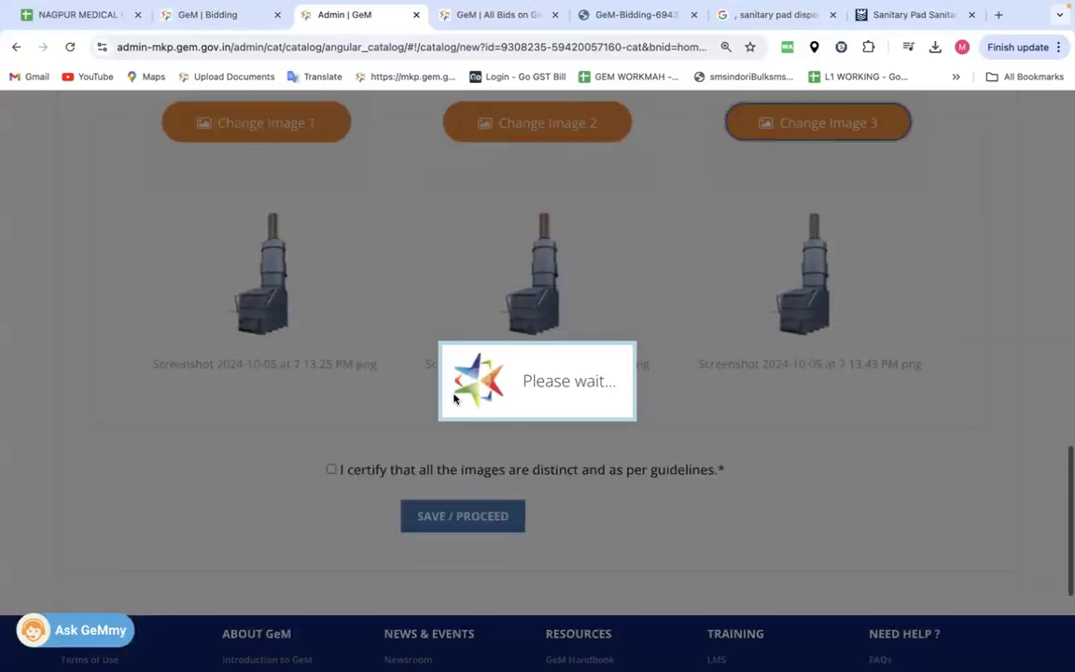
click(331, 470)
click(467, 515)
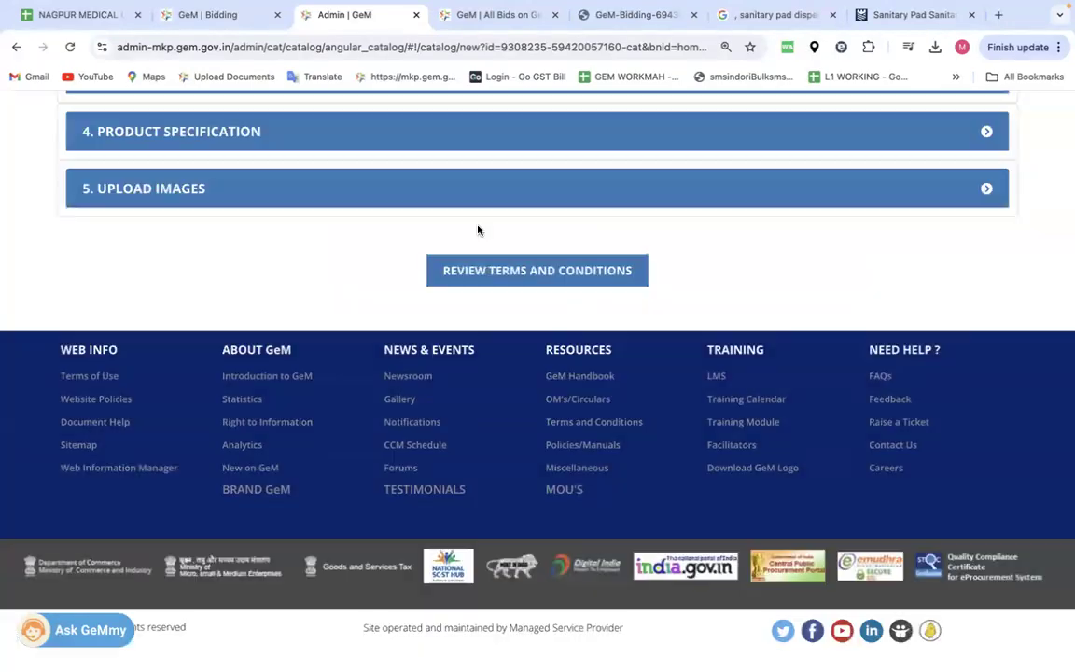
- Review and accept the GeM terms and conditions, fill in the captcha text and publish the Incinerator product
click(538, 269)
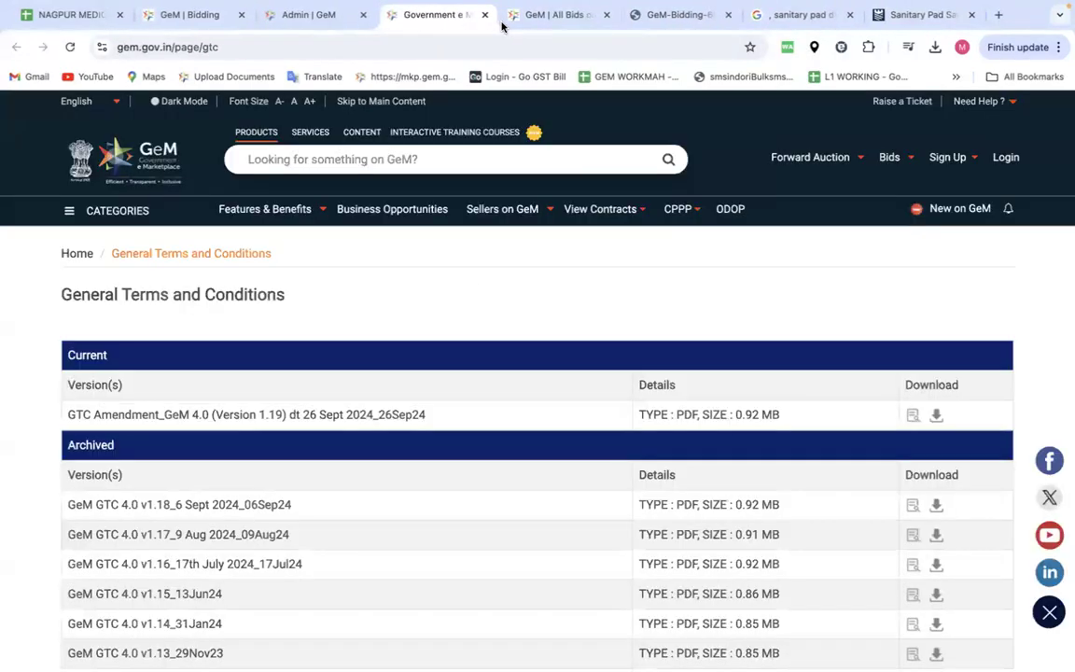
click(487, 15)
click(70, 315)
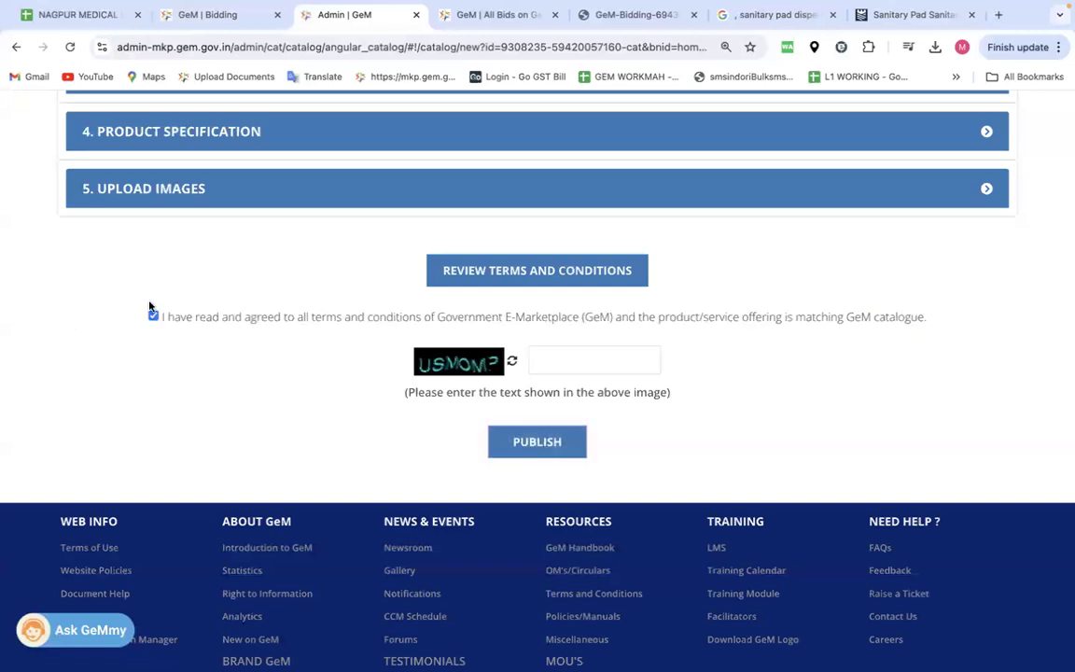
click(573, 360)
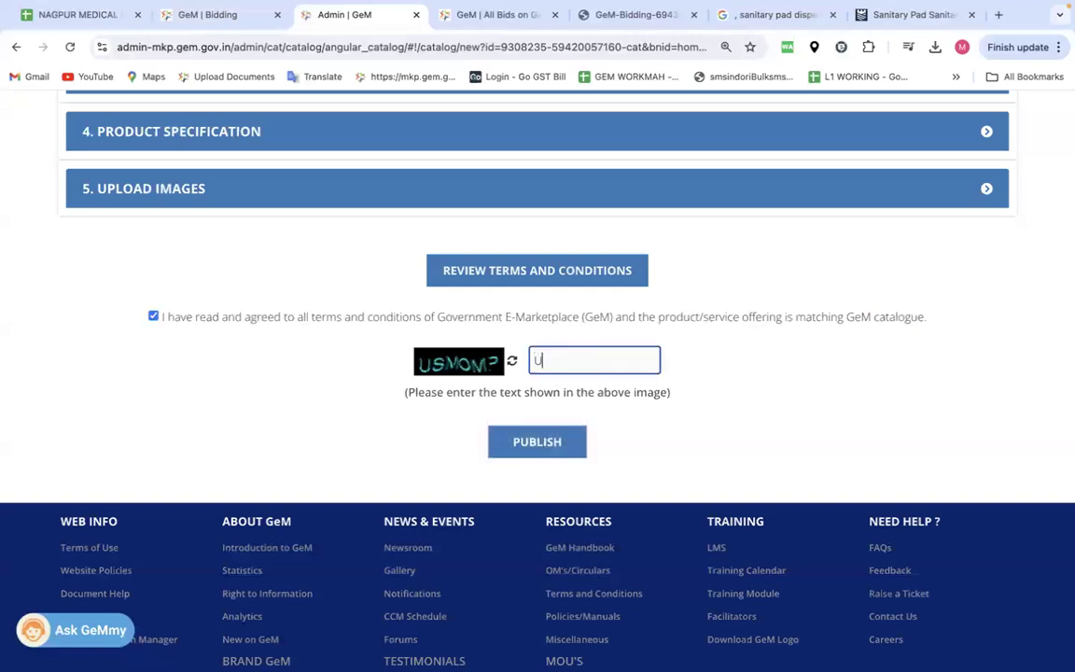
text(USMOMP)
click(567, 433)
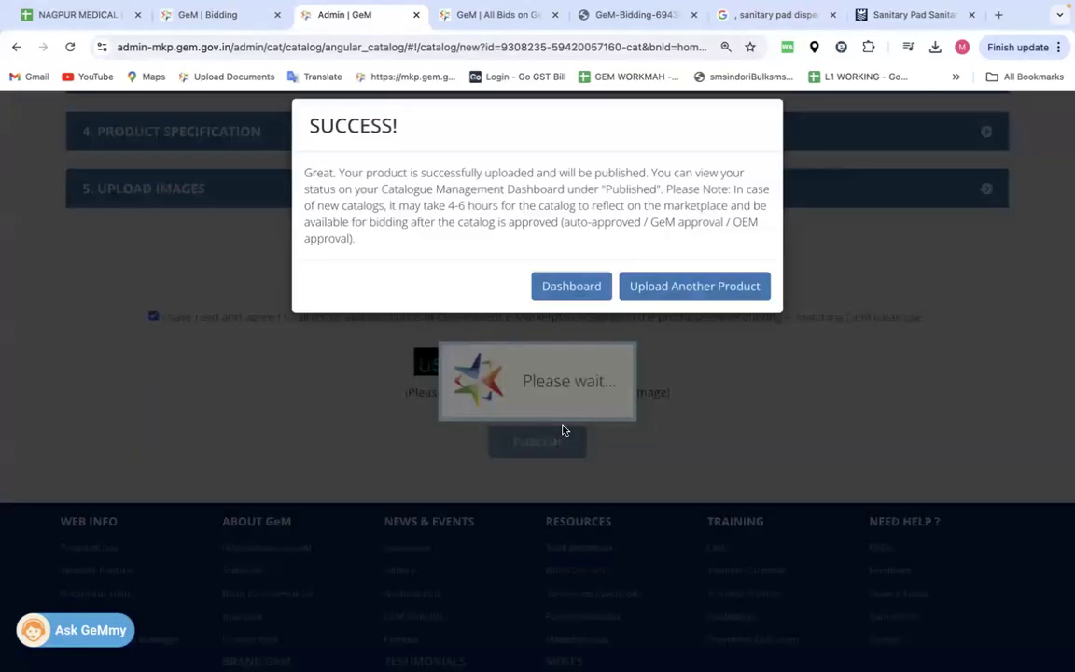
- Refresh the Published list on the catalogue dashboard and check the Incinerator entry's model and offer price
click(578, 302)
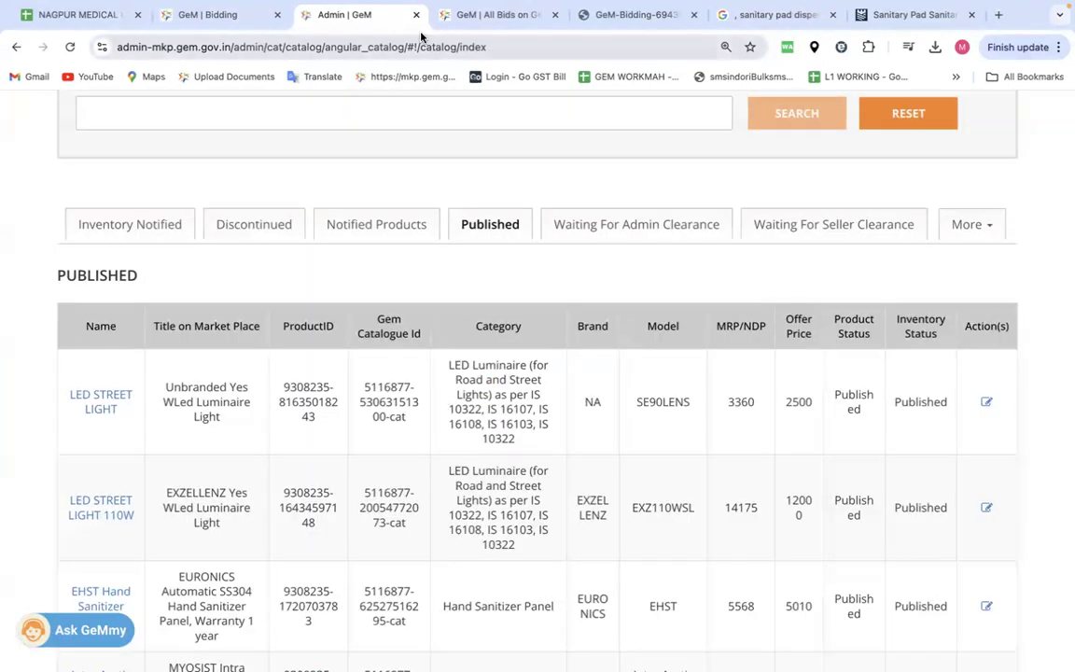
click(597, 227)
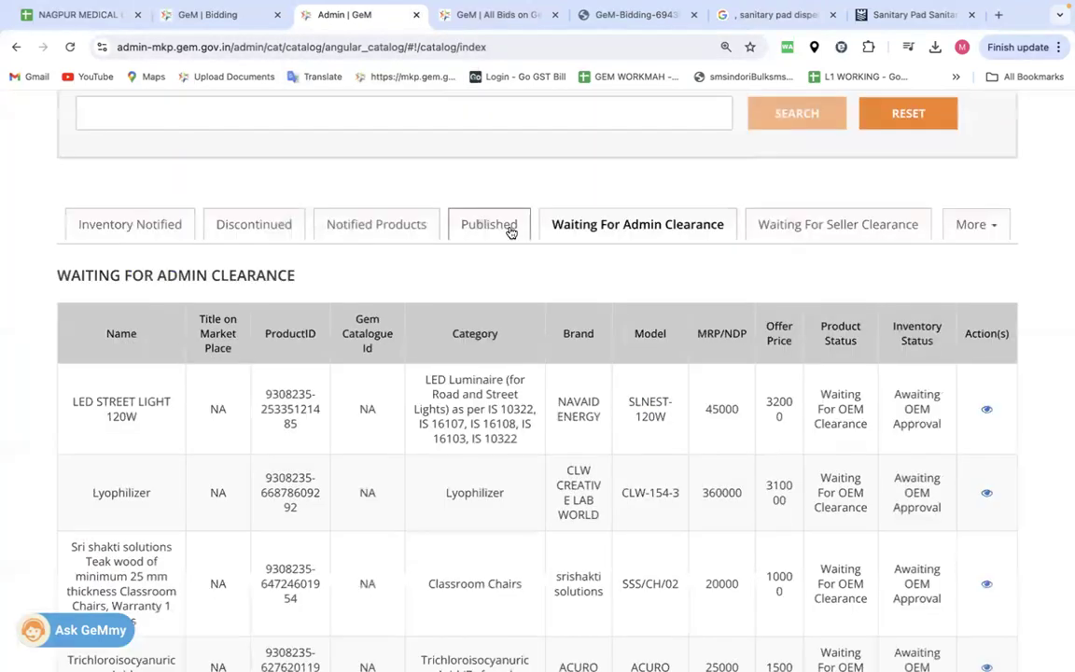
click(511, 230)
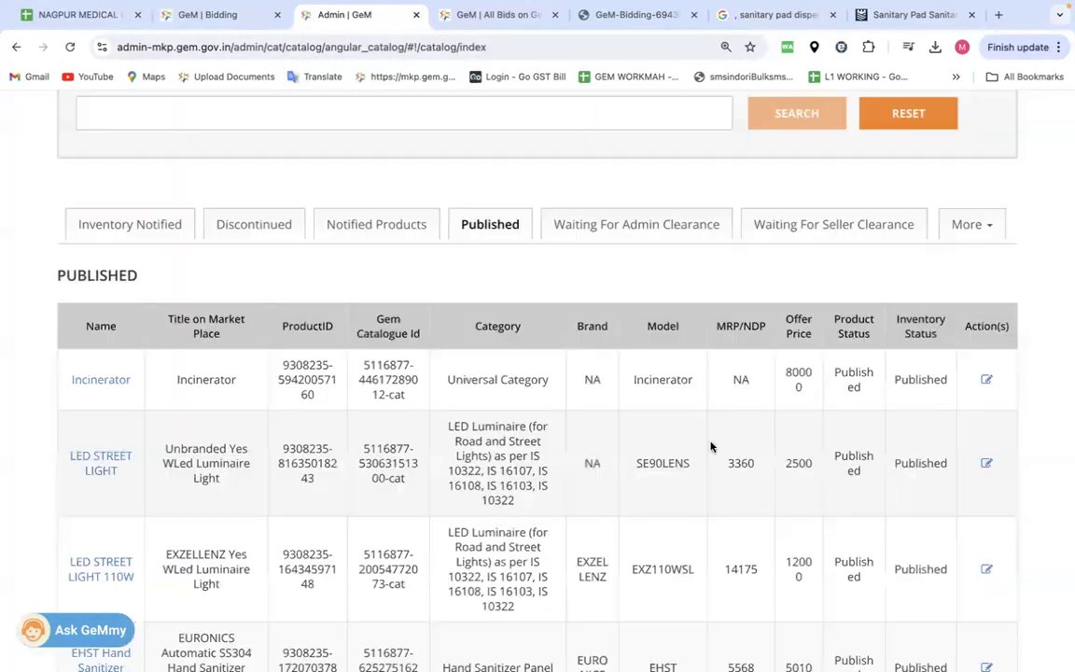
drag(637, 379, 806, 392)
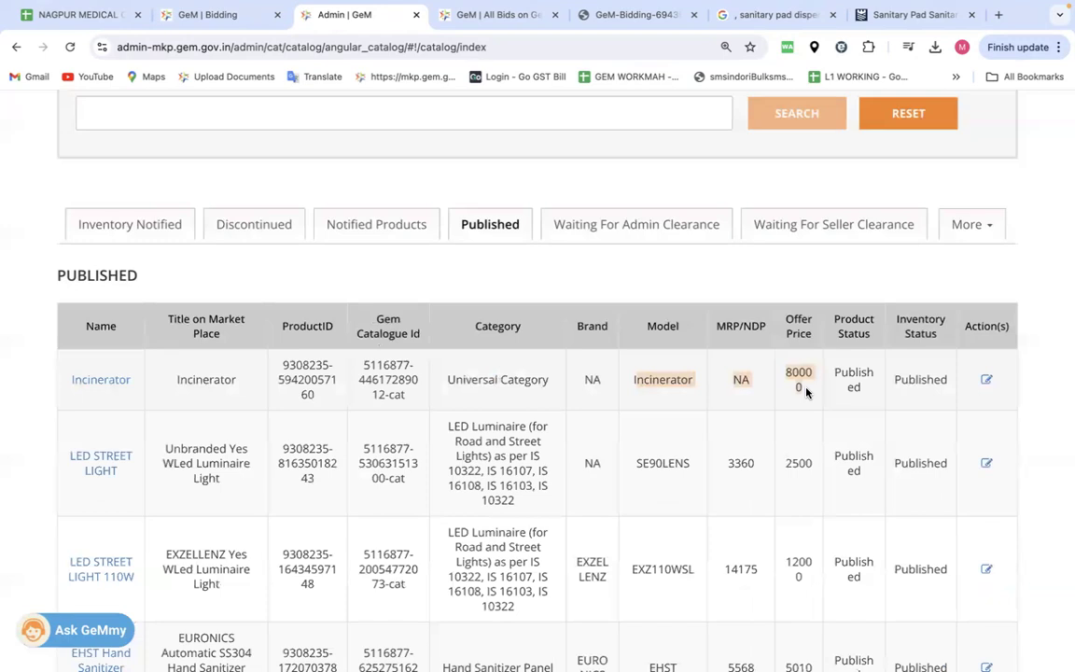
- Close the catalogue dashboard and return to the bid participation page's Catalogue Offering section
click(416, 14)
click(232, 16)
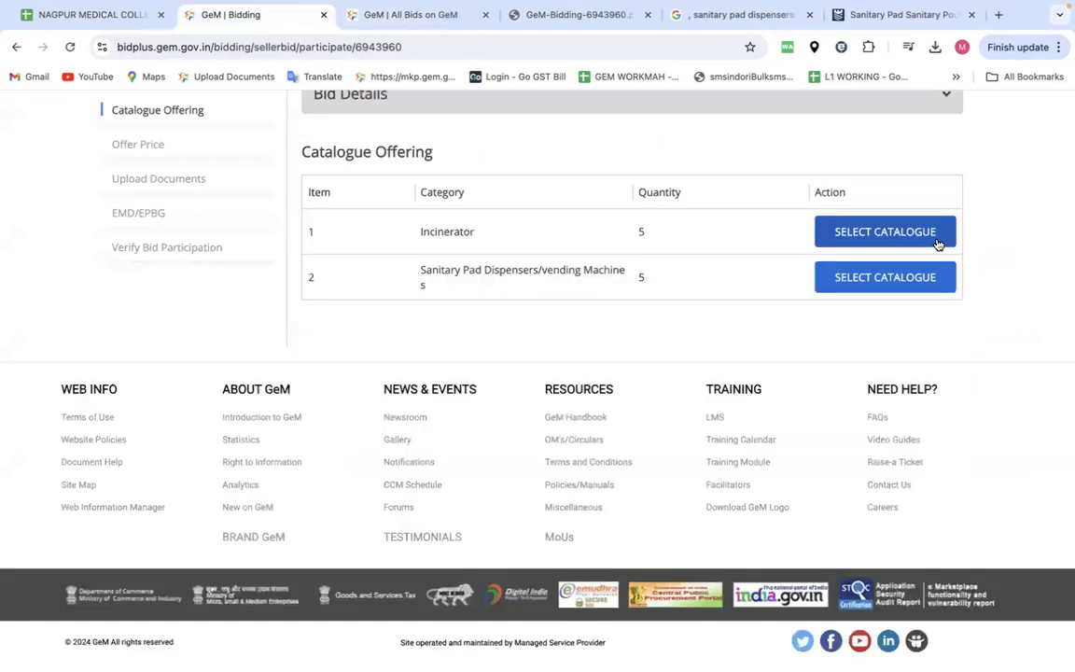
- Choose catalogue selection for the Sanitary Pad Dispensers/vending Machines item and start uploading a new product for it
click(887, 276)
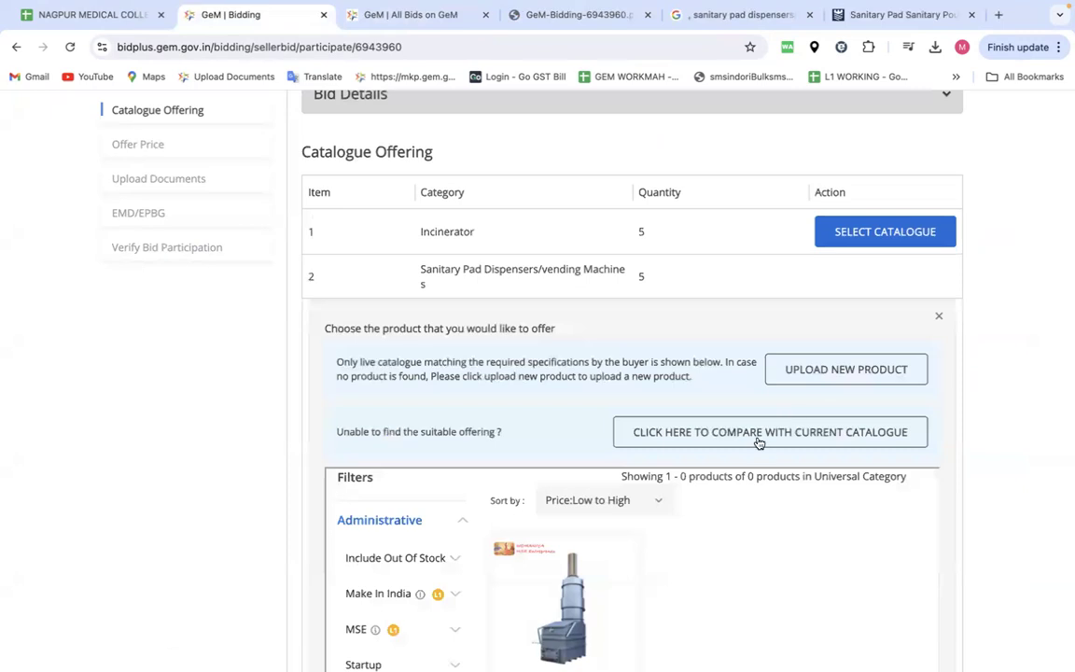
scroll(757, 442, down, 3)
scroll(734, 349, up, 2)
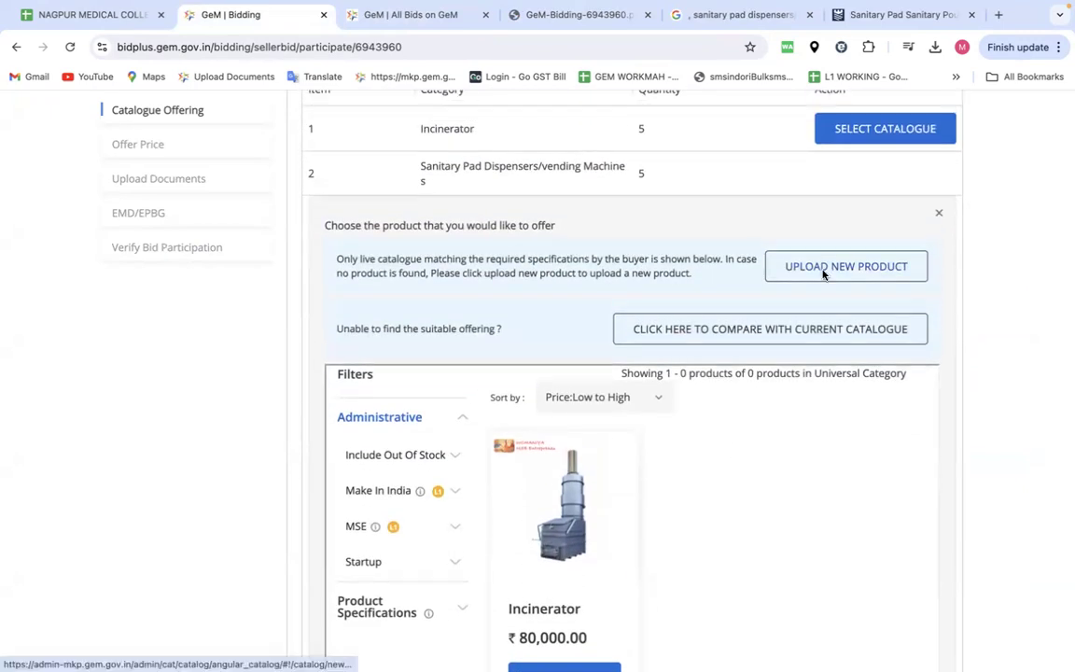
click(826, 268)
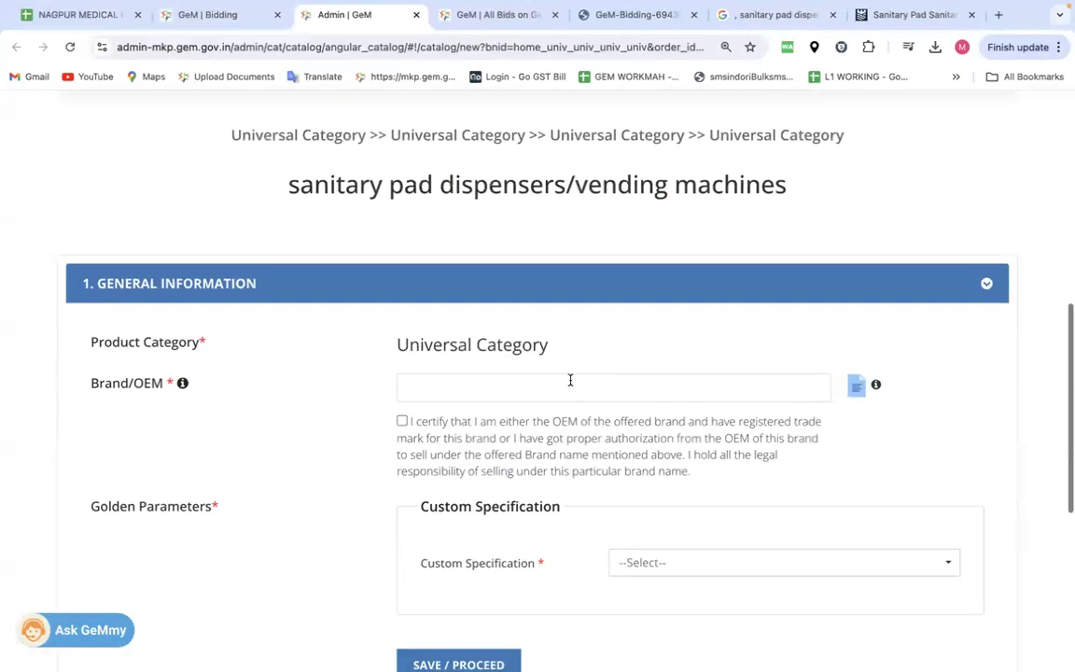
- Fill in General Information with brand NA, the brand authorization certification and Custom Specification Yes, and save the section
click(547, 386)
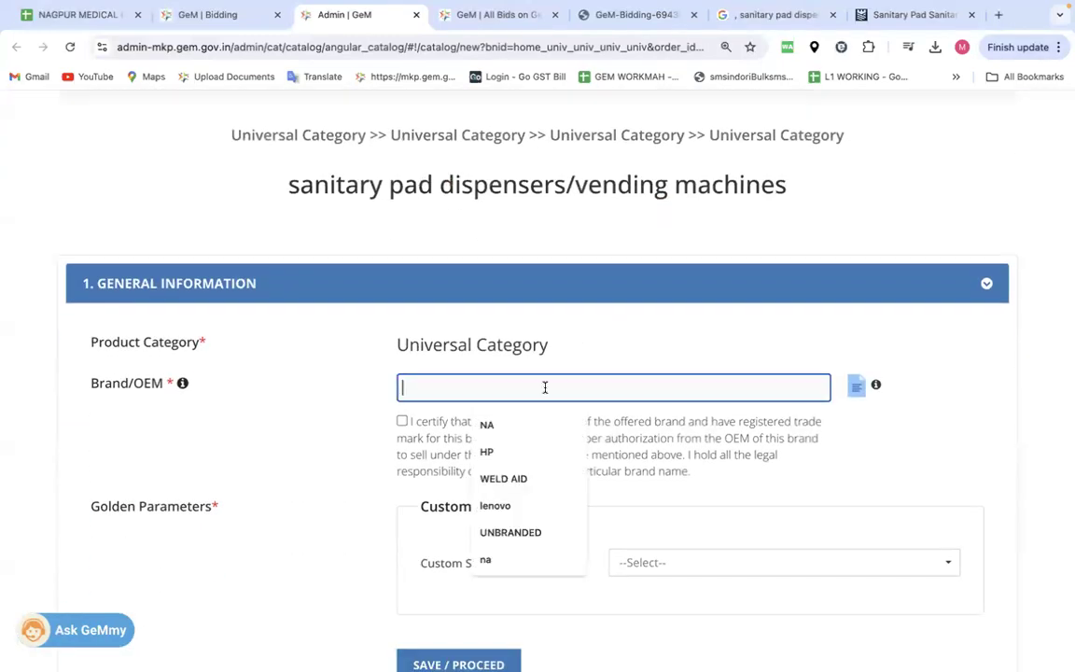
click(508, 424)
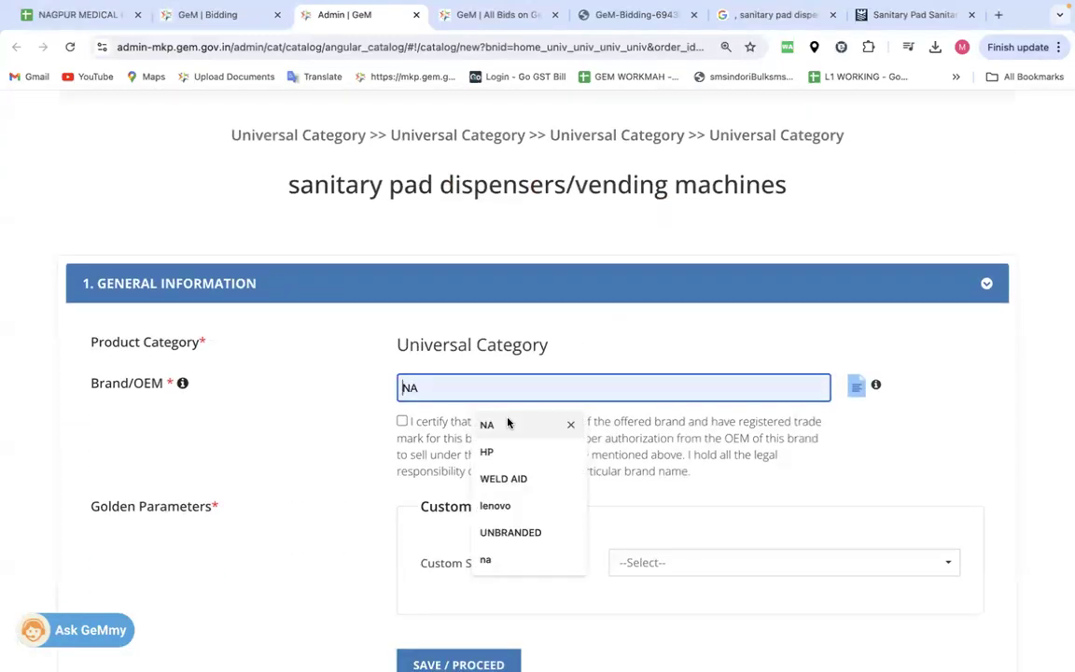
click(502, 425)
click(402, 422)
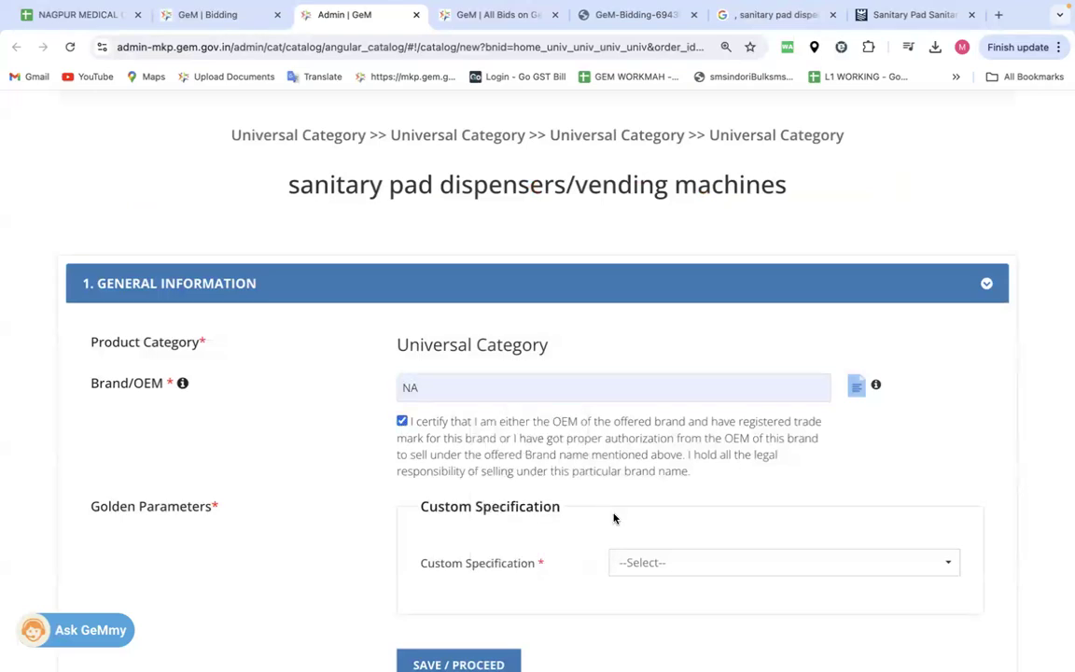
click(692, 573)
click(658, 604)
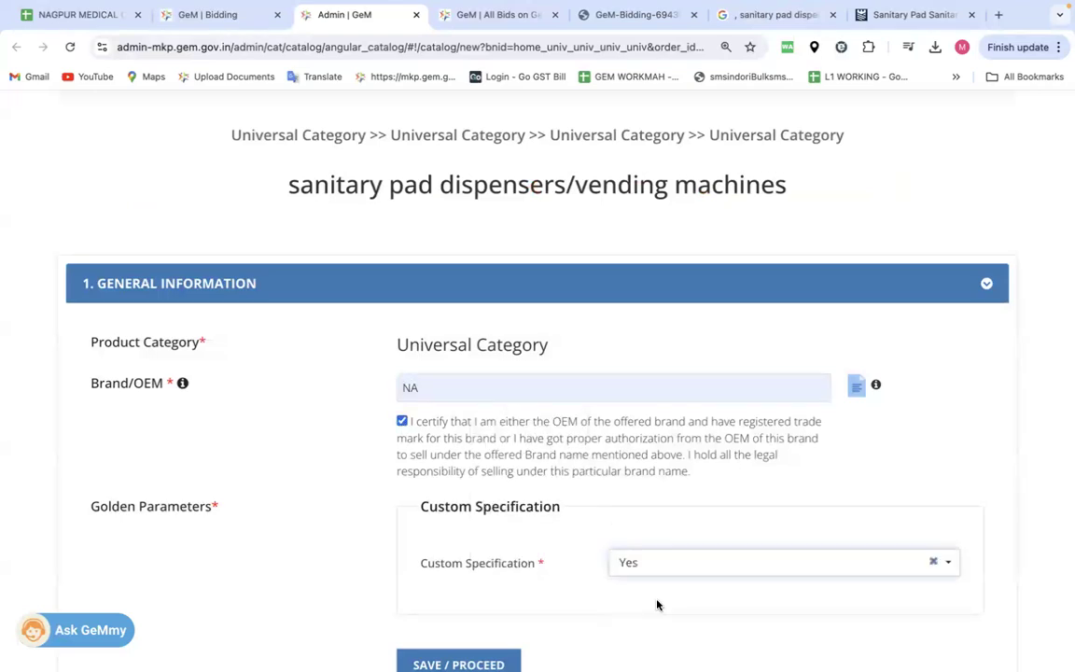
scroll(614, 520, down, 3)
click(495, 368)
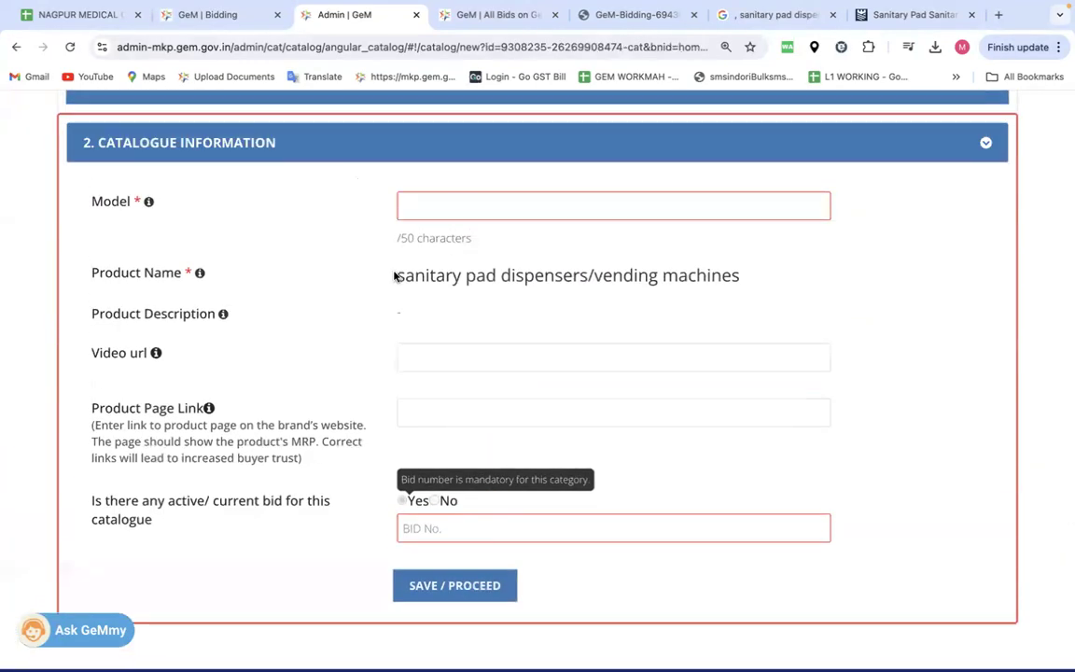
- Copy "sanitary pad" from the product name into the Model field
drag(395, 276, 494, 271)
key(ctrl+c)
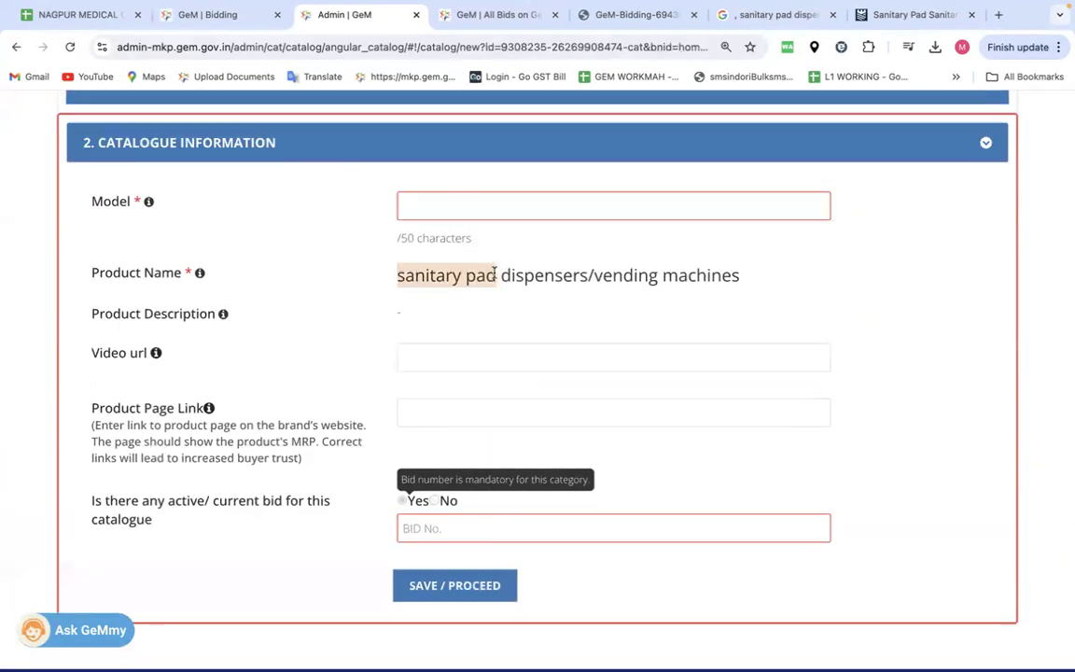
click(432, 212)
key(ctrl+v)
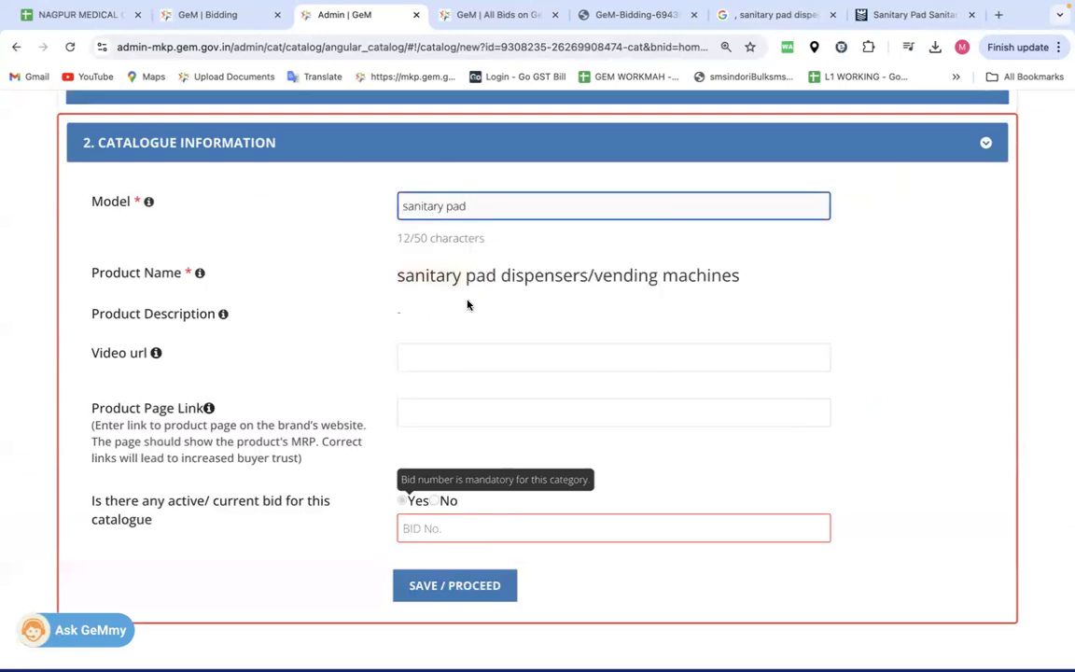
- Check the bid document, enter bid number GEM/2024/B/5434611 as the current bid for the catalogue, and save Catalogue Information
scroll(468, 306, down, 1)
click(427, 426)
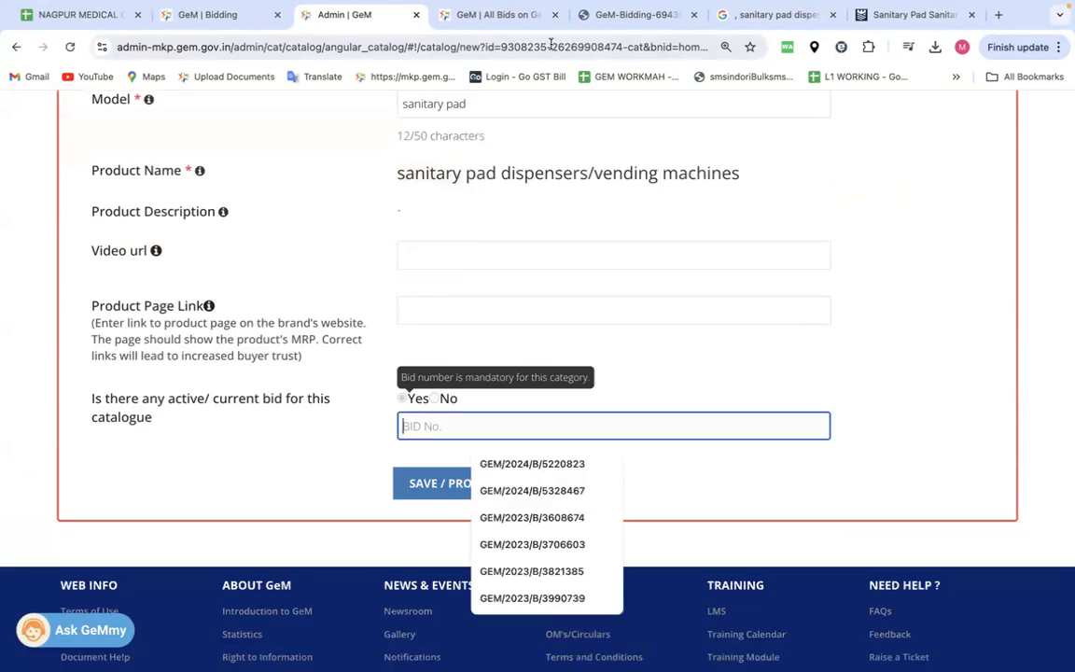
click(634, 14)
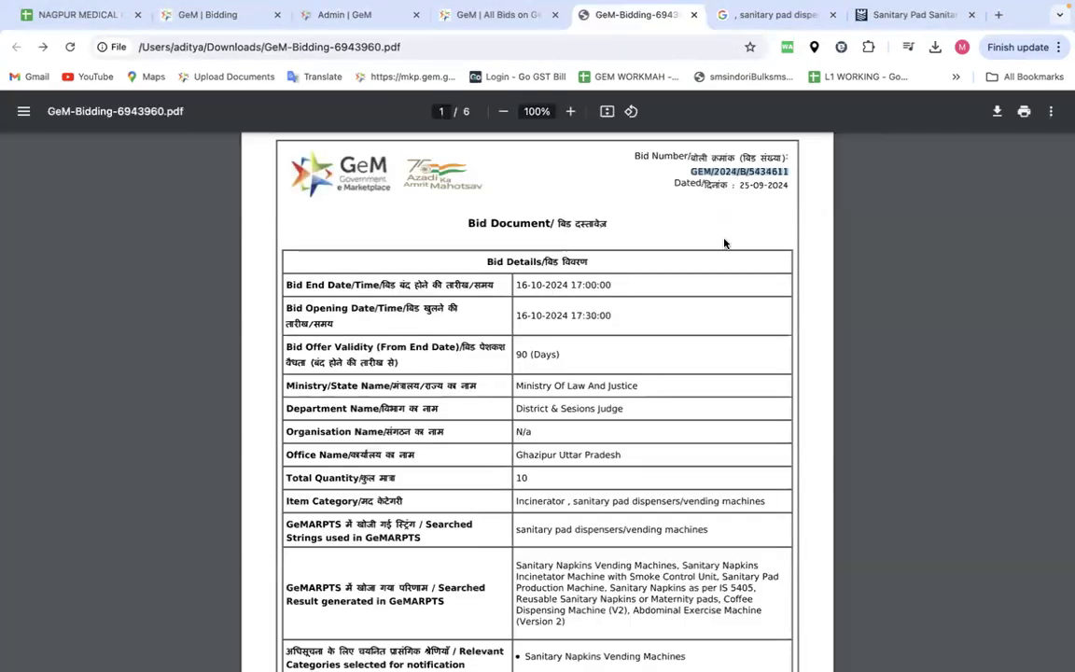
click(358, 14)
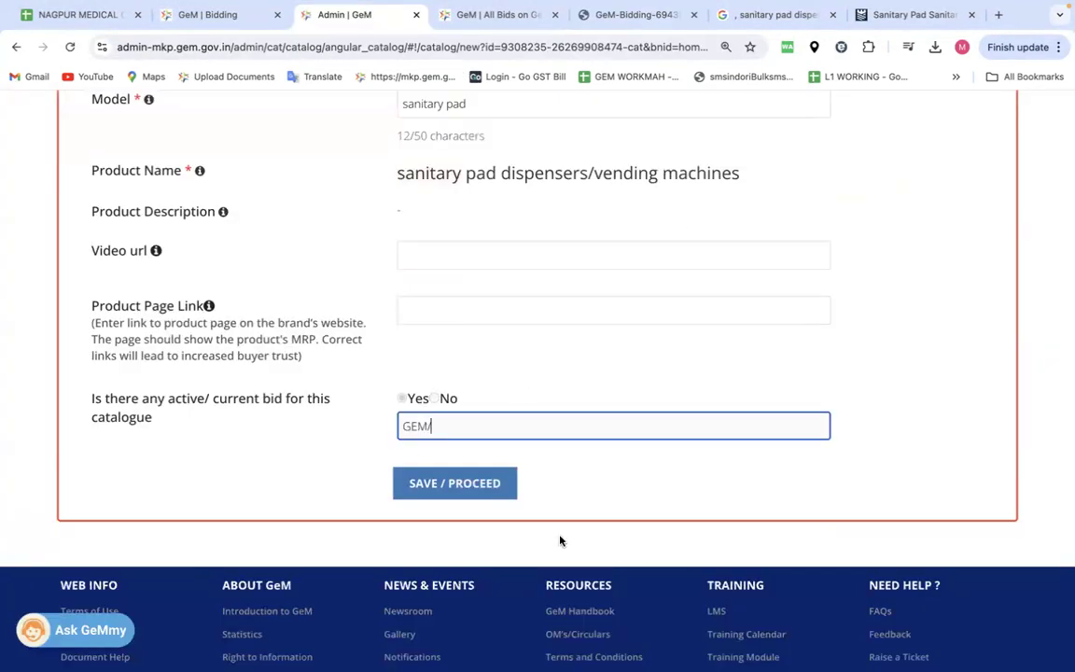
drag(448, 422, 401, 422)
text(GEM/2024/B/5434617)
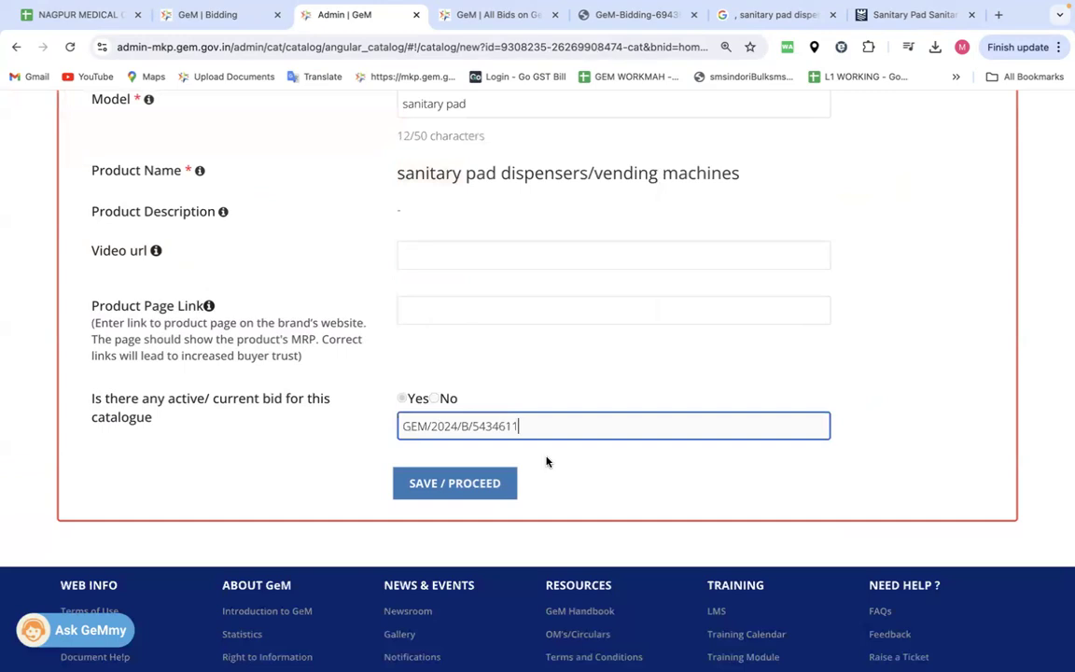
click(508, 483)
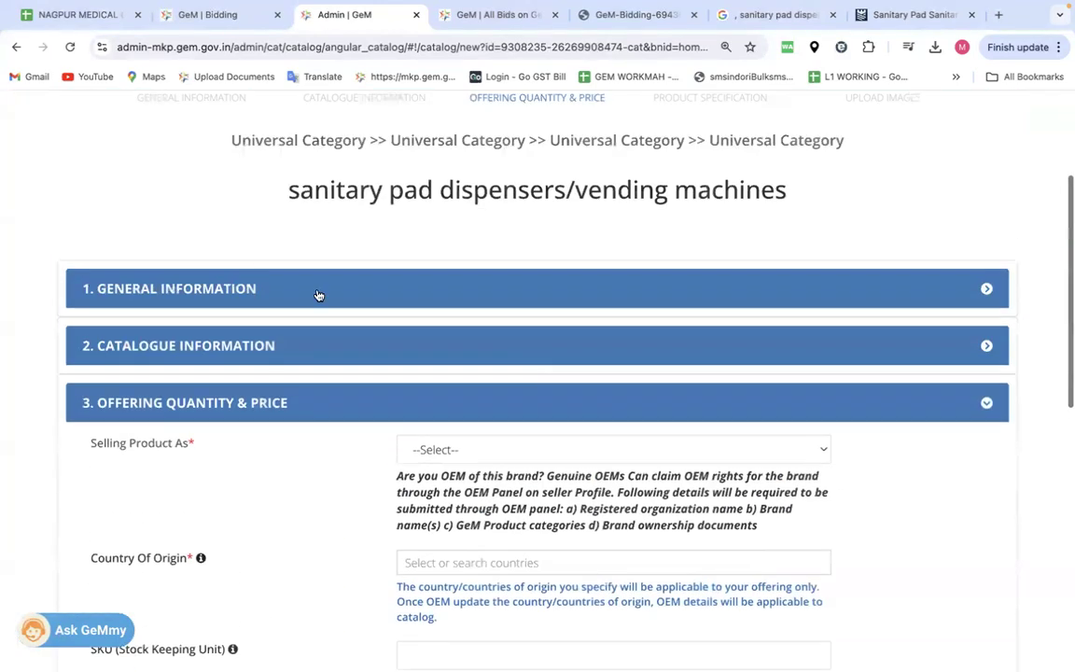
- Set the product to be sold as Resellers with India as the country of origin
scroll(214, 334, down, 3)
click(434, 177)
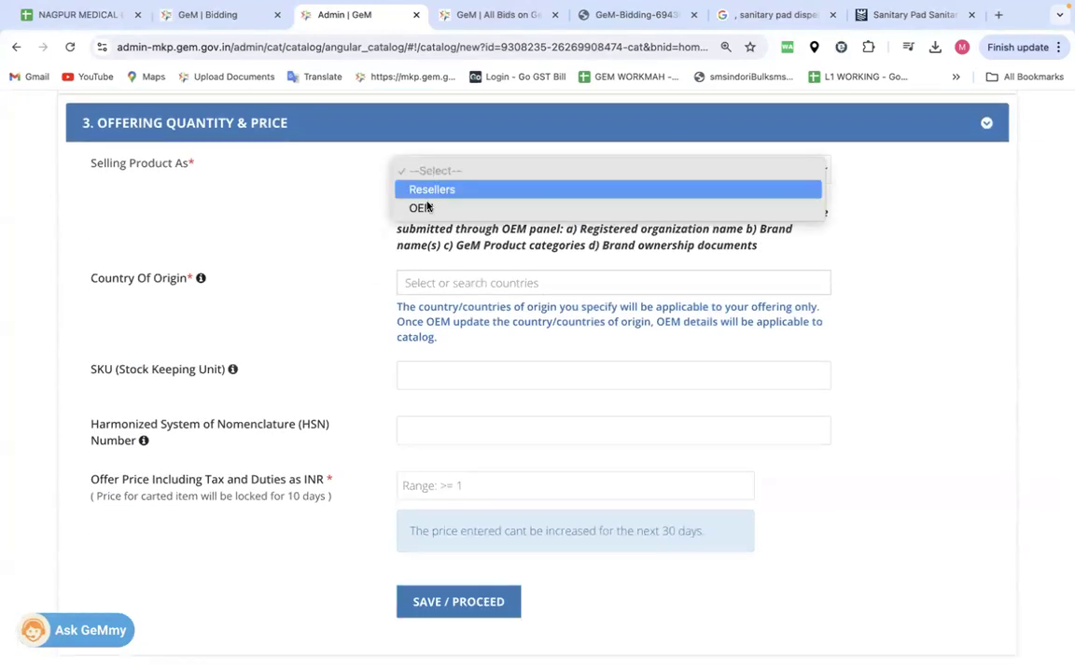
click(427, 188)
click(430, 284)
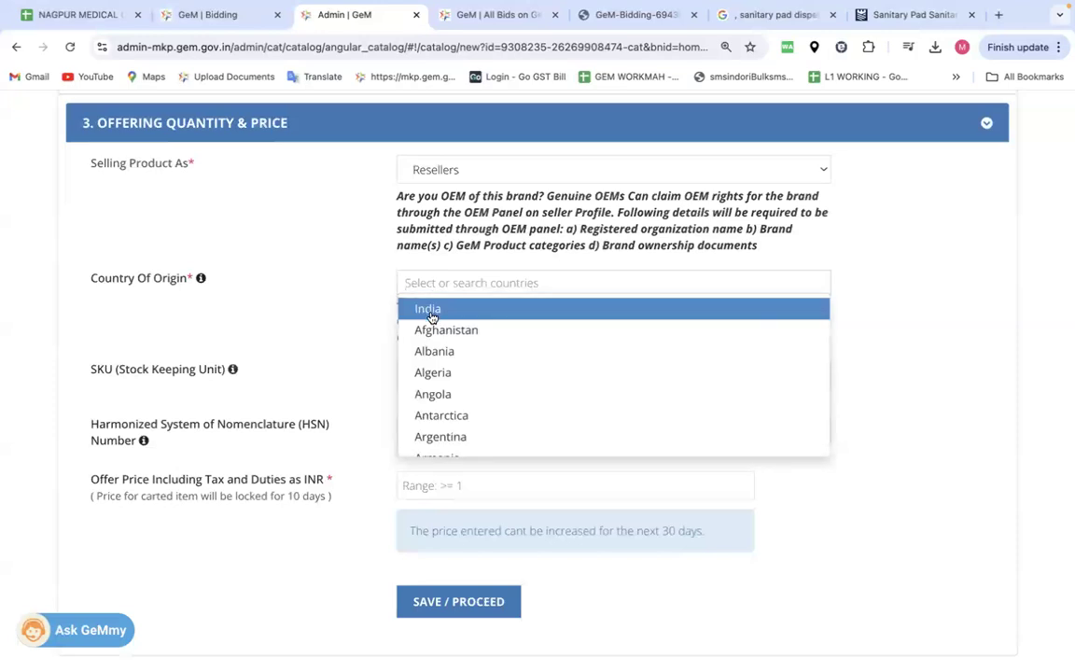
click(428, 308)
click(371, 333)
- Declare local content as per the PPP-MII policy at 90 percent and accept the Make In India declaration
click(446, 393)
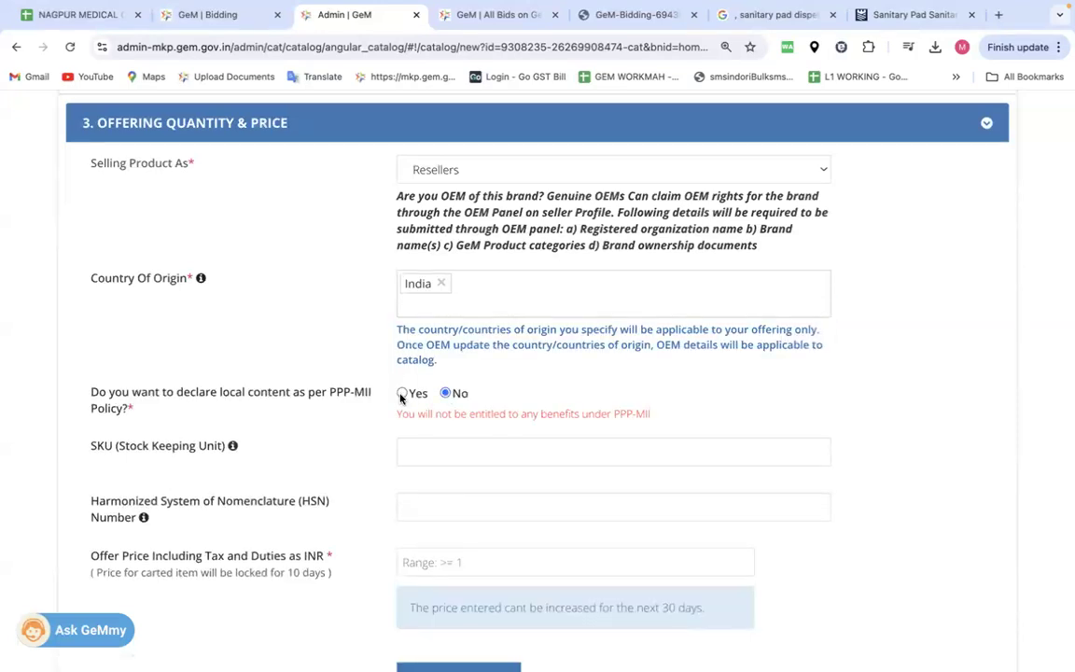
click(402, 393)
click(429, 456)
text(90)
click(391, 521)
scroll(391, 521, down, 2)
click(401, 524)
- Enter the offer price including tax and duties, and save the Offering Quantity & Price section
scroll(399, 526, down, 5)
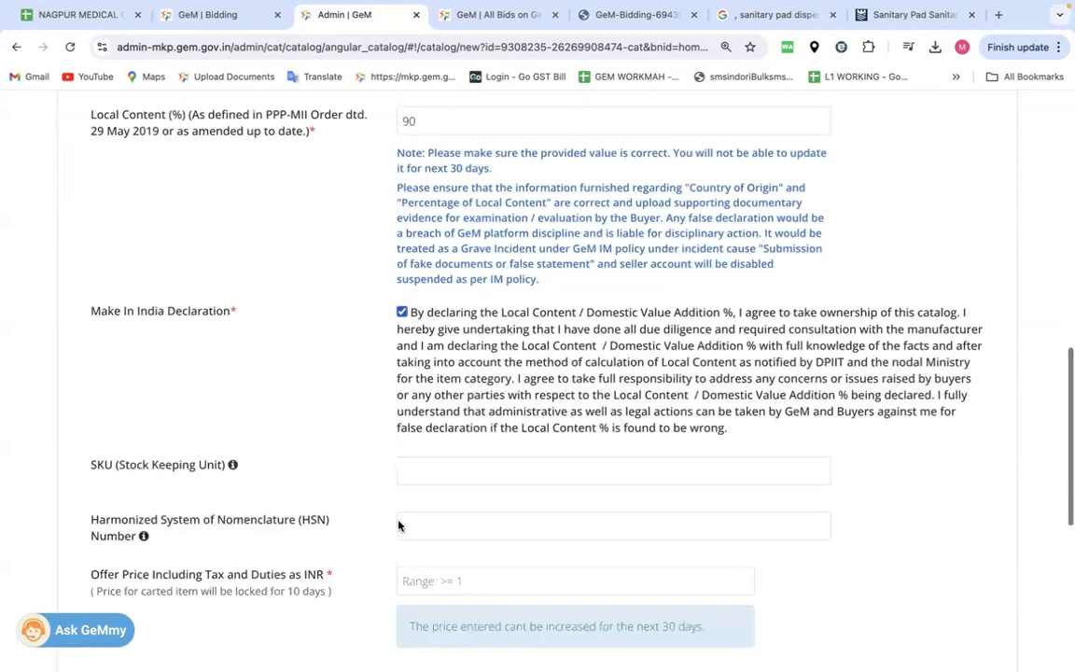
click(452, 435)
text(9)
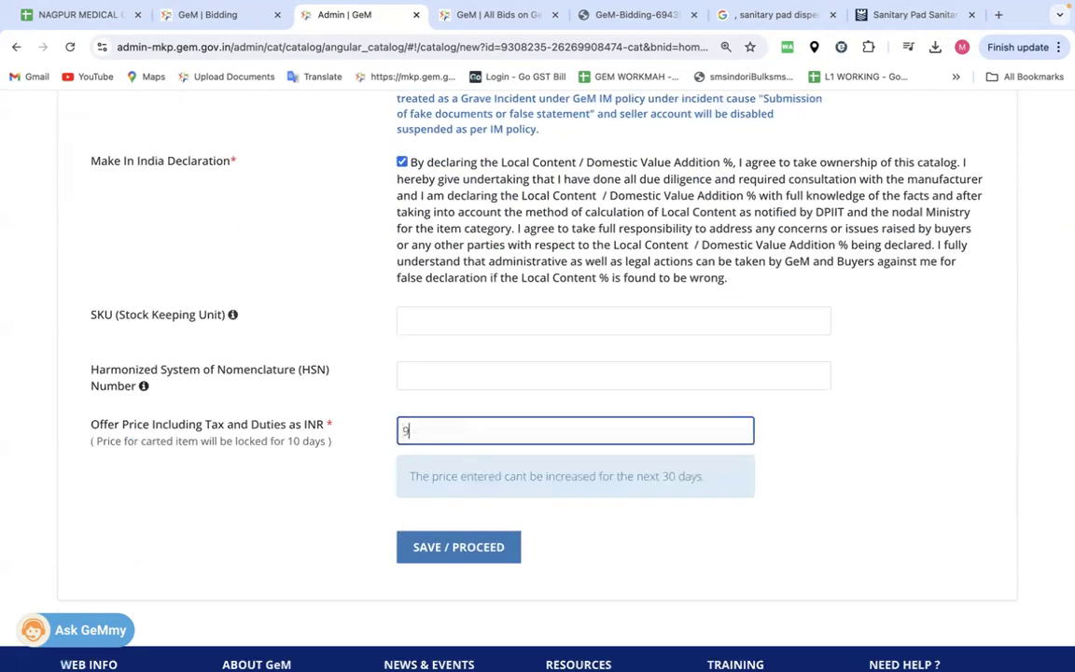
click(480, 547)
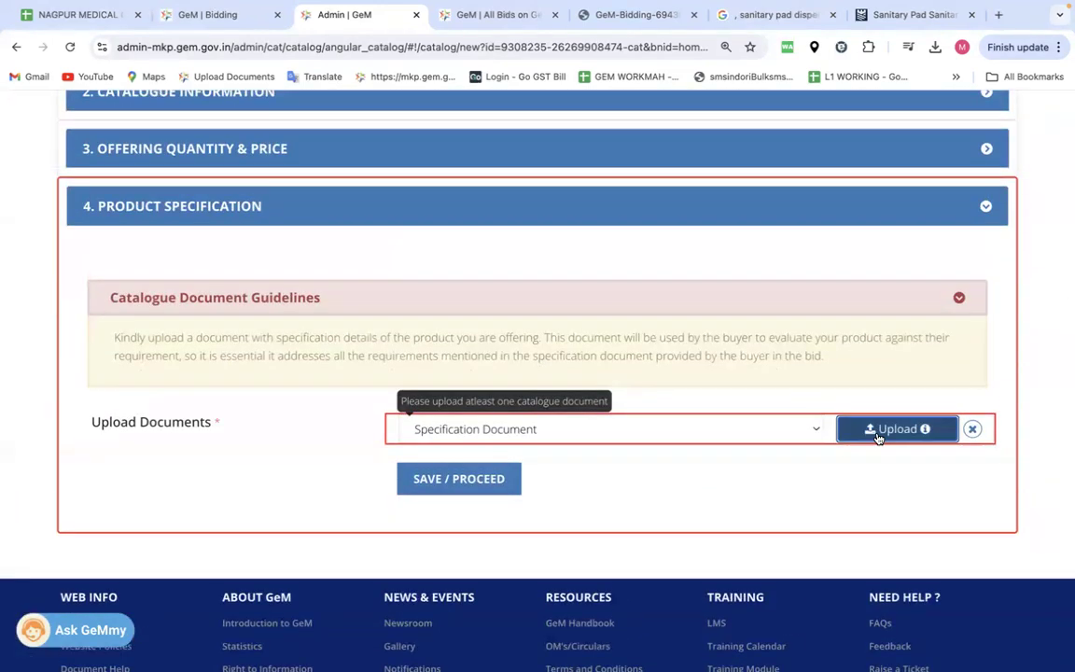
- Upload a GEMC PDF from the Downloads folder as the Specification Document and save the Product Specification section
click(902, 429)
click(297, 266)
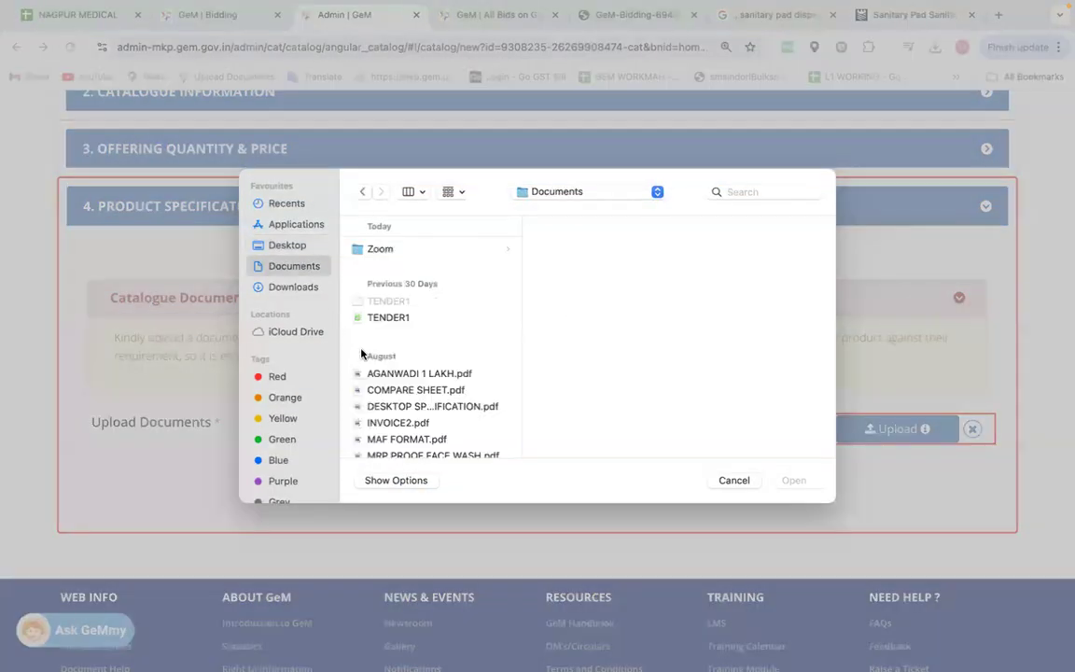
click(271, 287)
scroll(387, 373, down, 6)
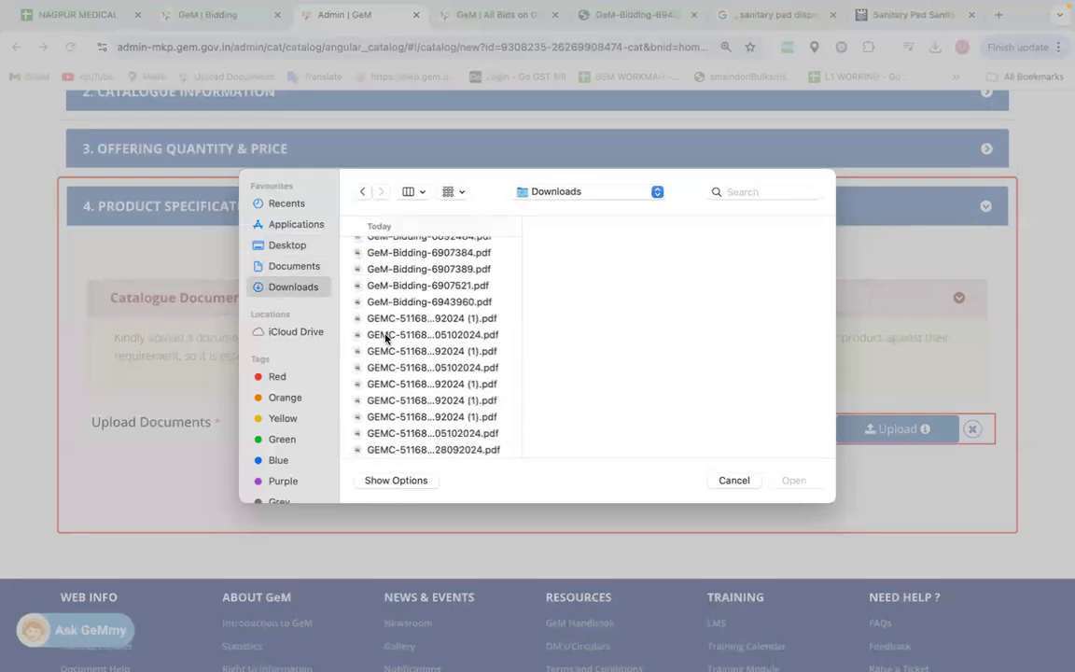
double_click(401, 382)
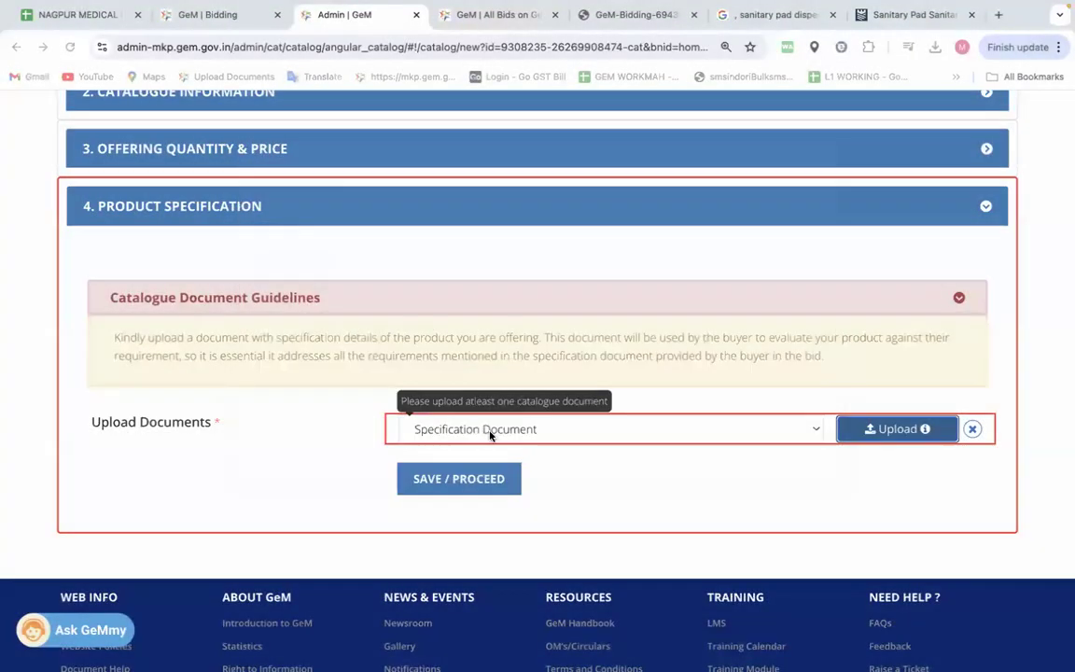
scroll(440, 387, down, 2)
click(427, 385)
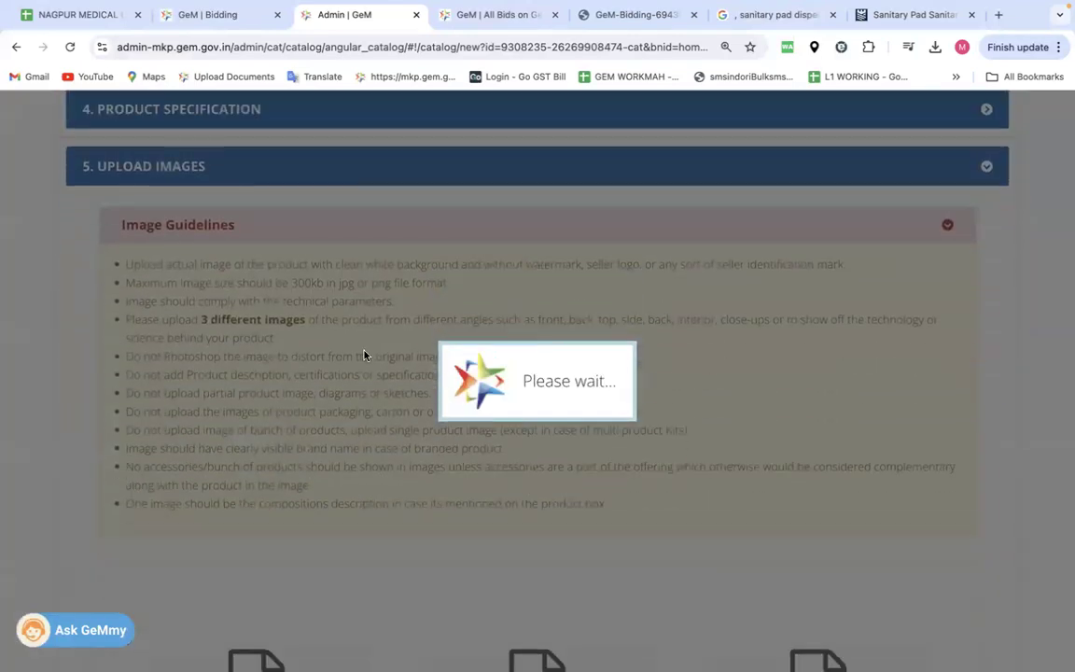
- Upload the desktop image "Screenshot 2024-10-05 at 7.14.28 PM.png" as the product's front view
scroll(365, 355, down, 5)
click(273, 391)
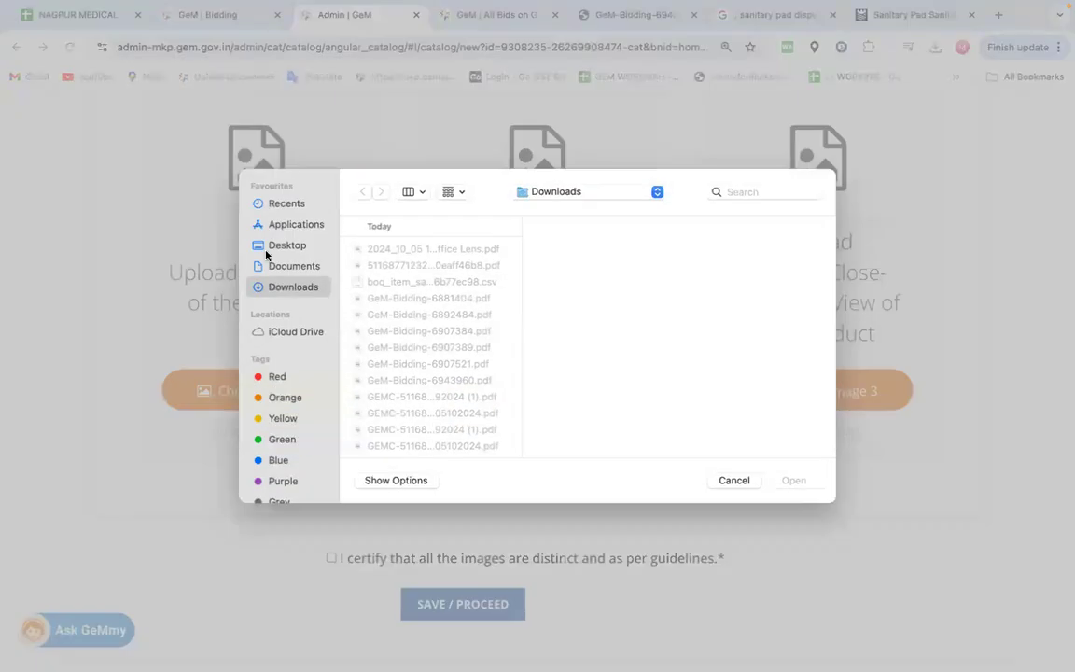
click(276, 247)
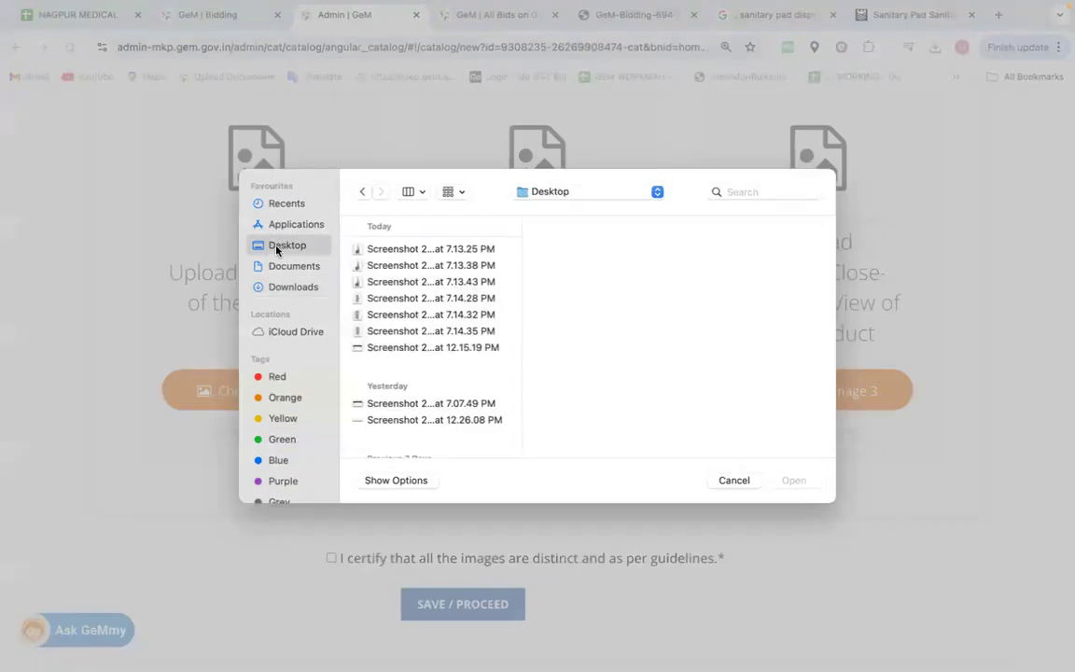
click(385, 299)
click(792, 478)
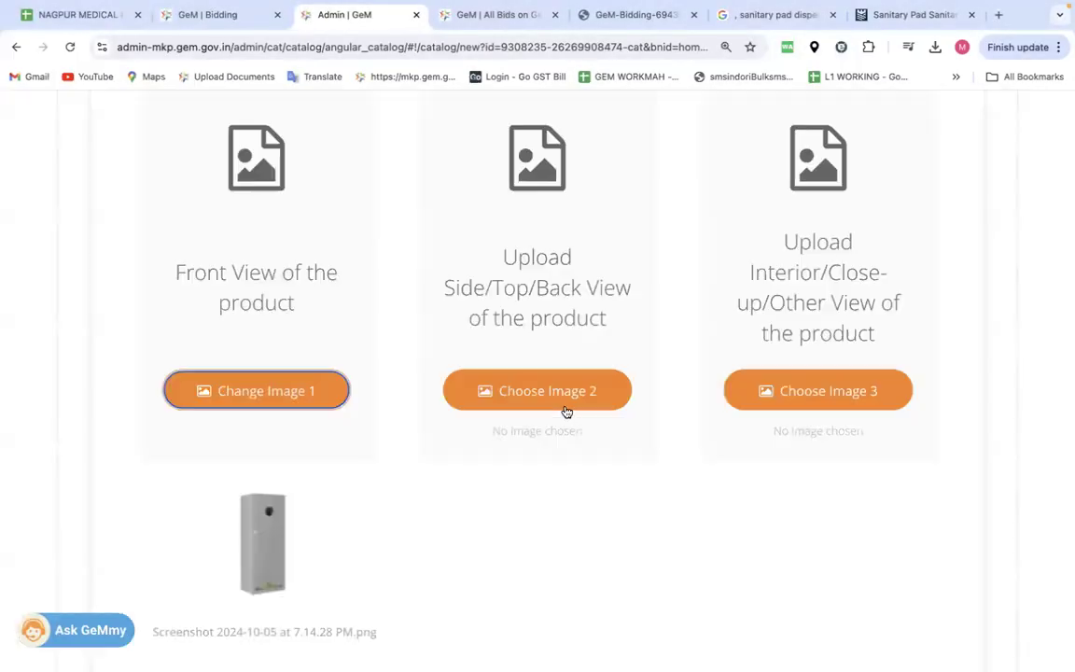
- Upload the 7.14.32 PM screenshot as the side/top/back view and the 7.14.35 PM screenshot as the interior/close-up view
click(555, 391)
double_click(408, 317)
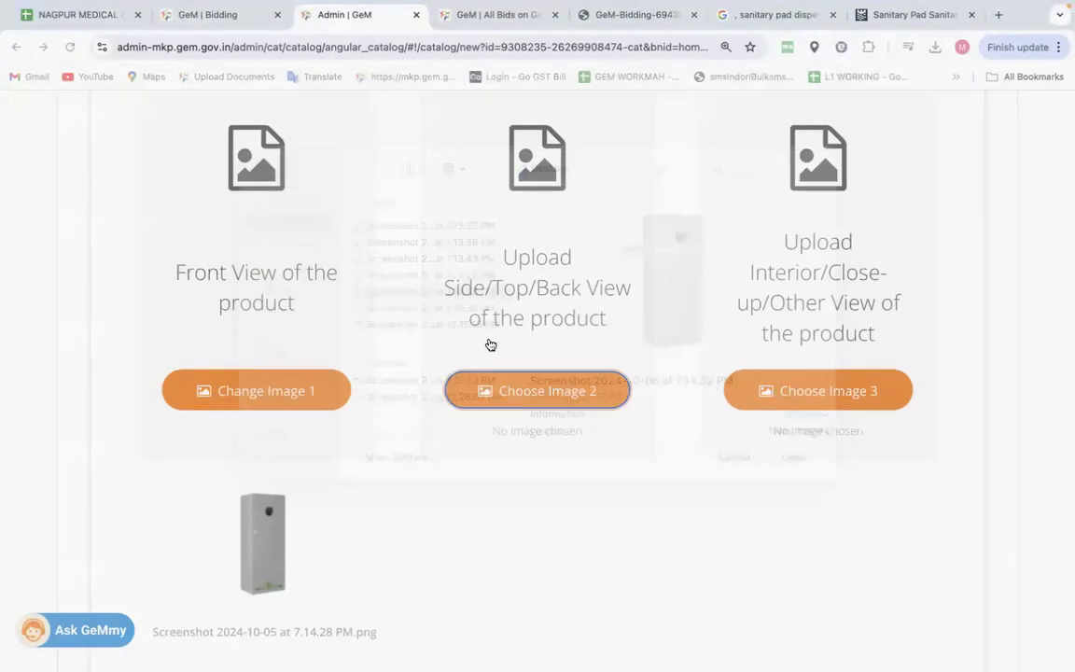
click(831, 400)
double_click(432, 330)
- Certify that all the sanitary pad dispenser images are distinct and as per guidelines, and save the Upload Images section
scroll(432, 330, down, 3)
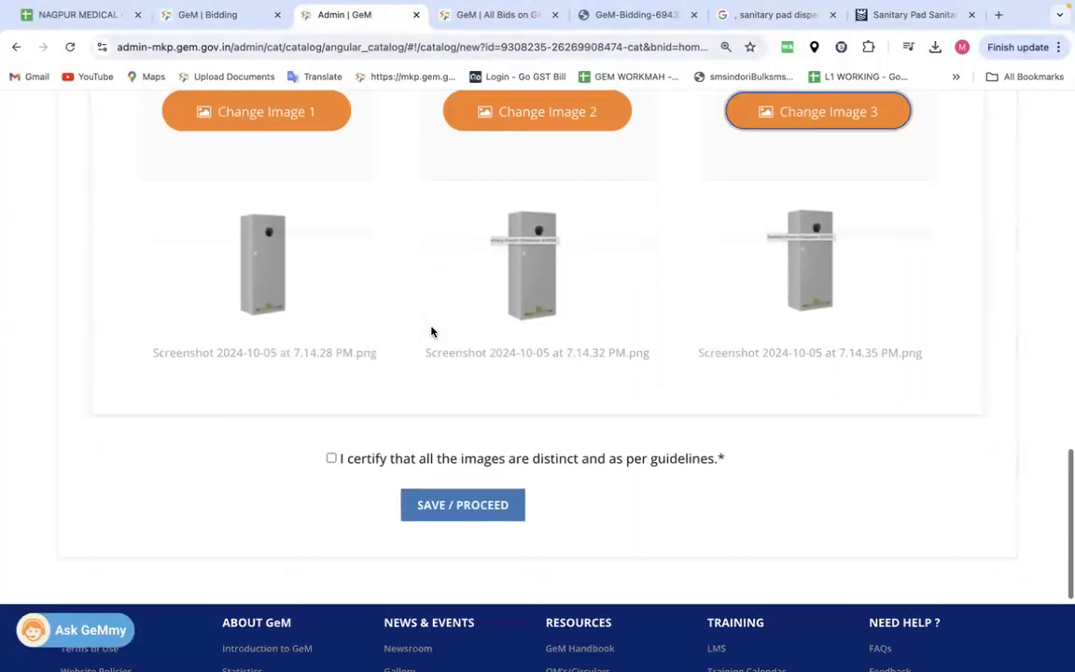
click(332, 458)
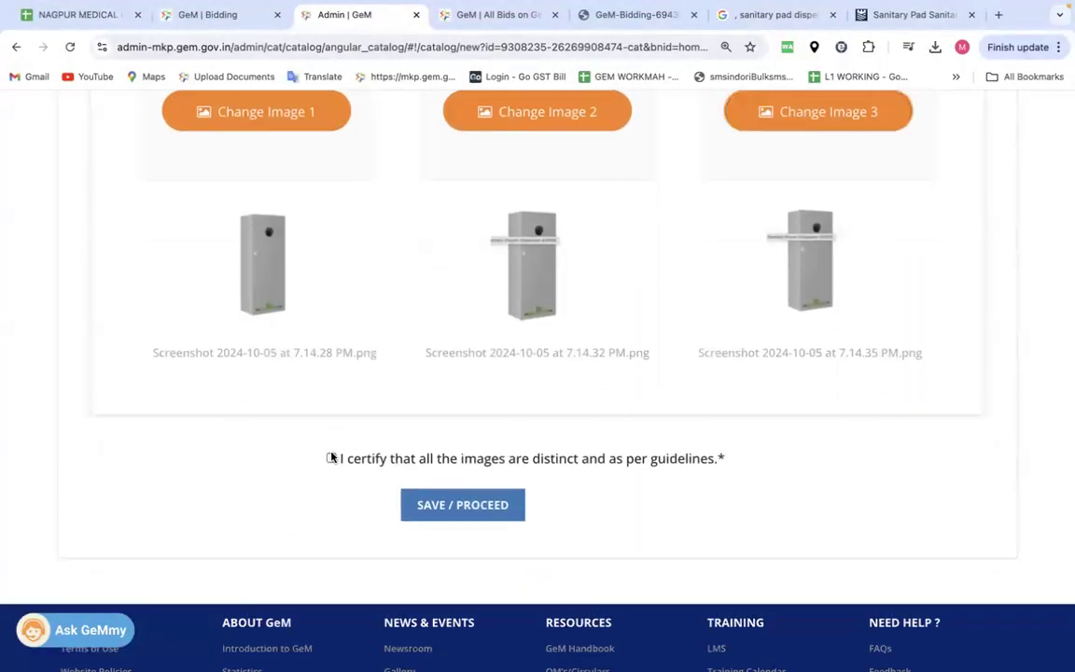
click(476, 518)
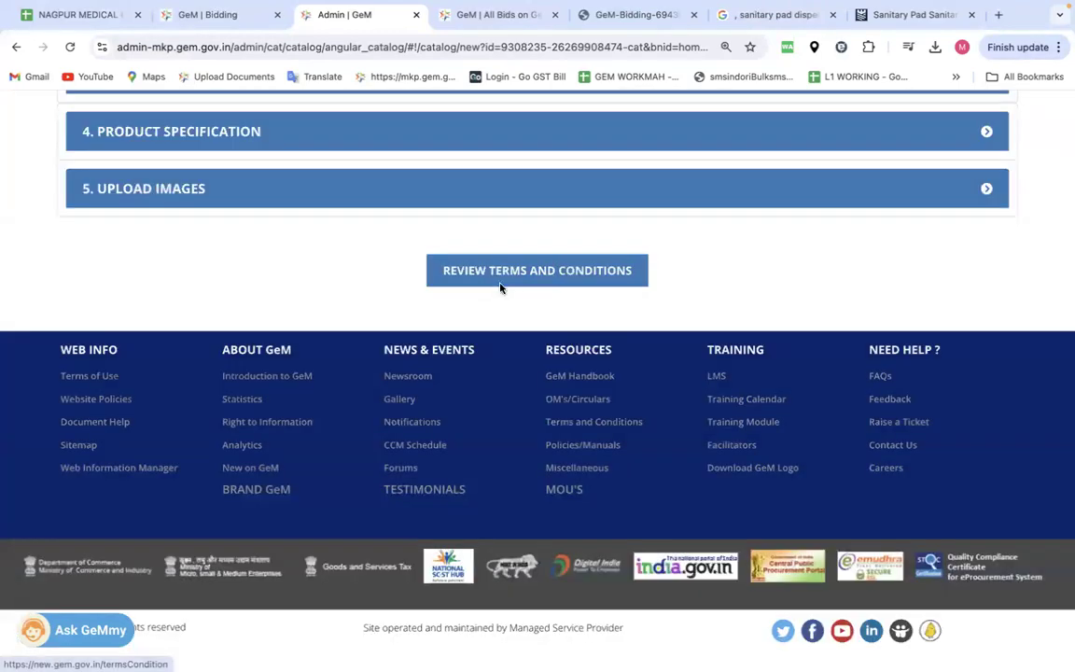
- Review and accept the terms and conditions, fill in the captcha text and publish the sanitary pad dispenser product
click(504, 268)
click(485, 14)
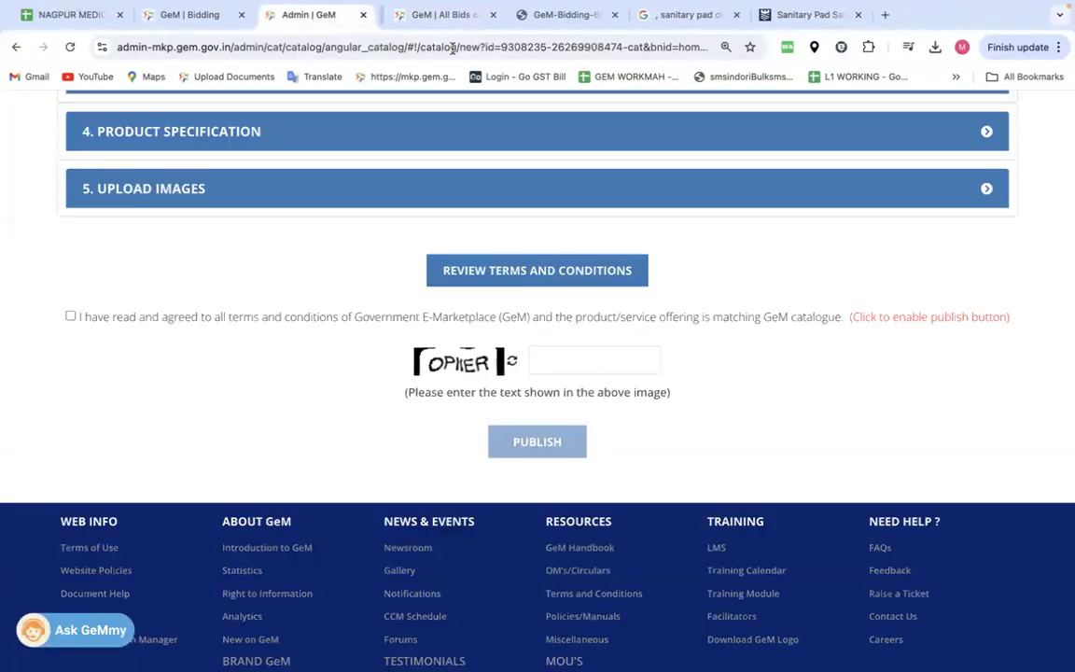
click(71, 317)
click(576, 365)
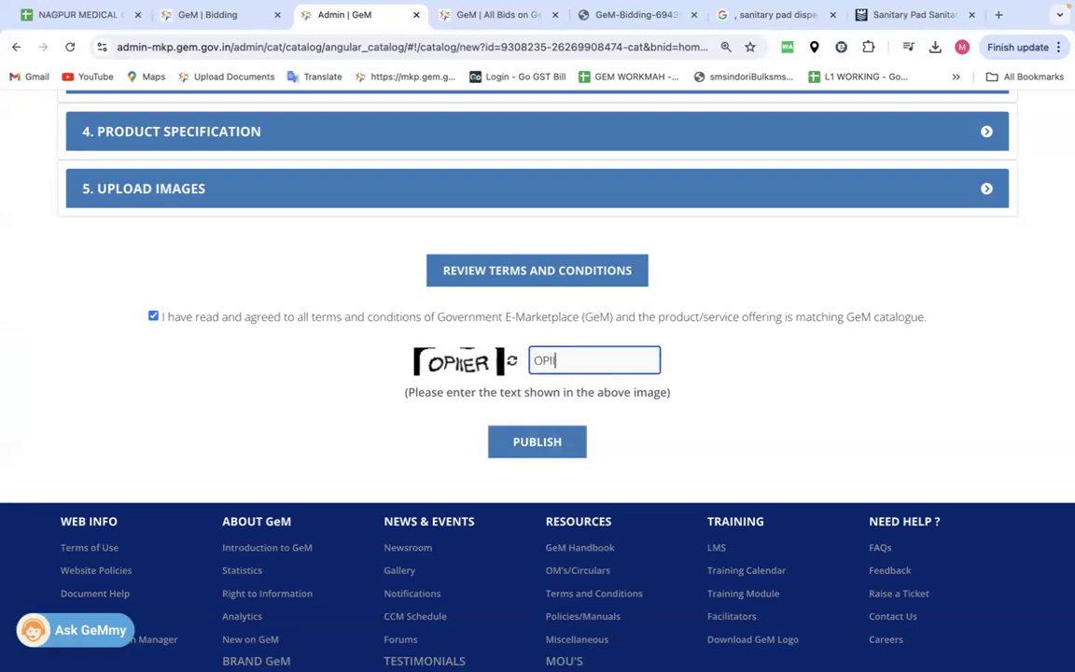
click(539, 444)
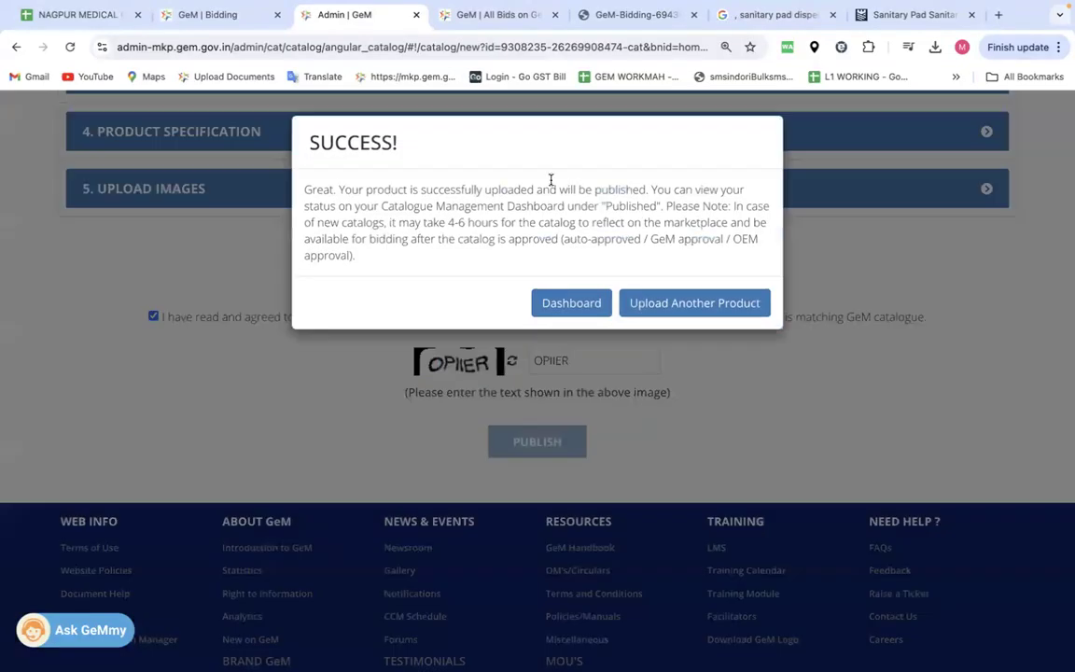
- Open the catalogue dashboard and check the sanitary pad dispensers/vending machines entry among the published products
click(590, 301)
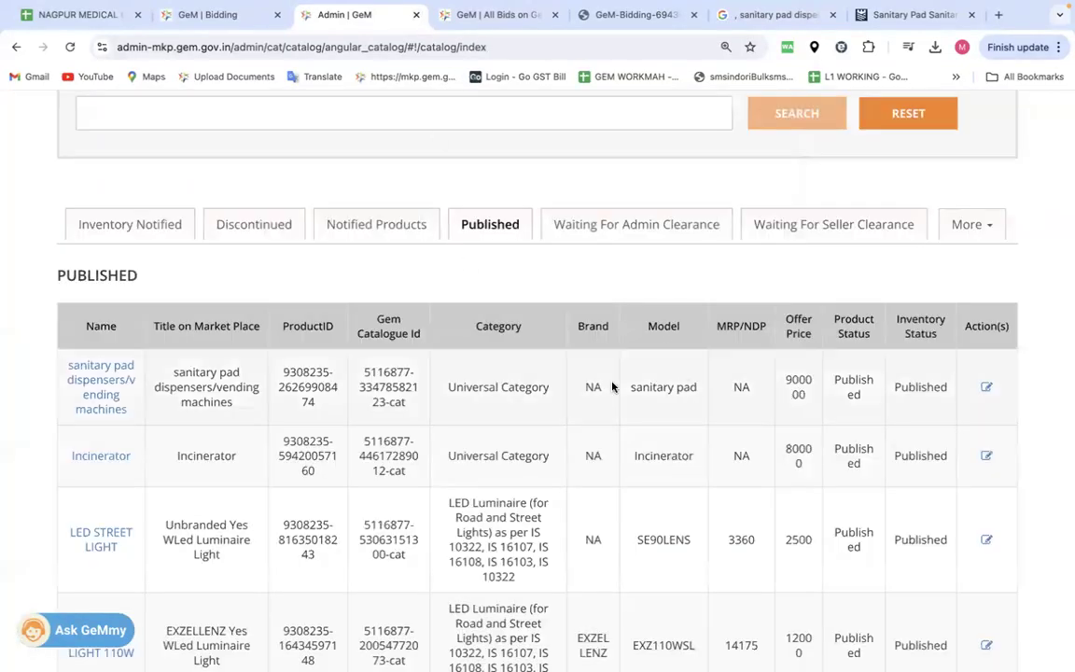
drag(632, 384, 749, 388)
drag(447, 388, 559, 400)
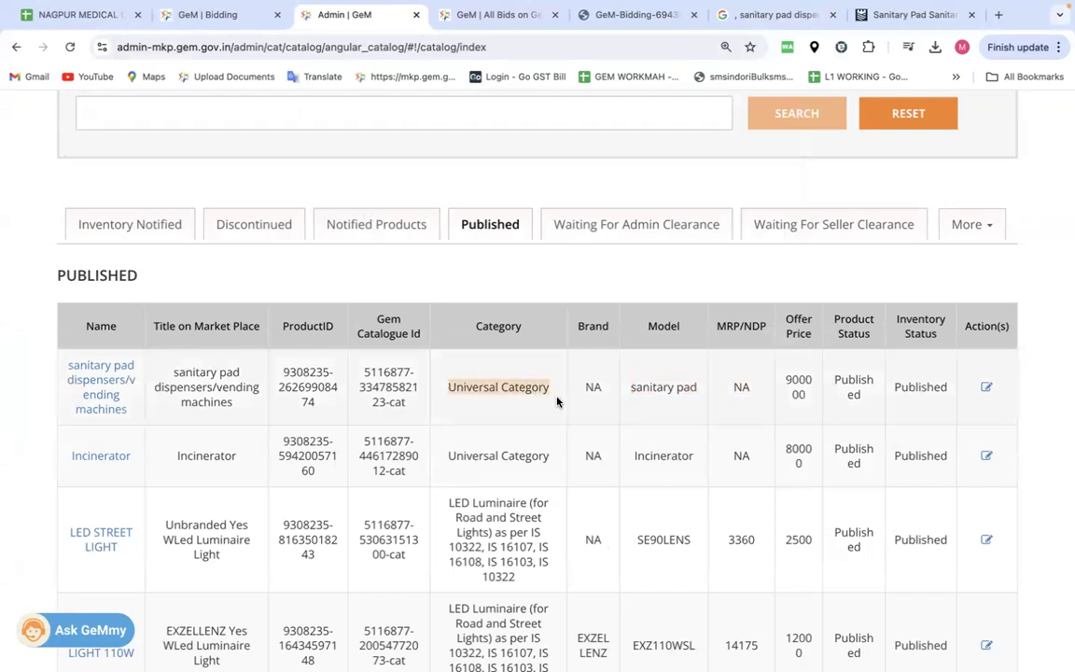
- Close the catalogue admin page, return to the bid participation page and close the product chooser for item 2
click(416, 15)
click(234, 15)
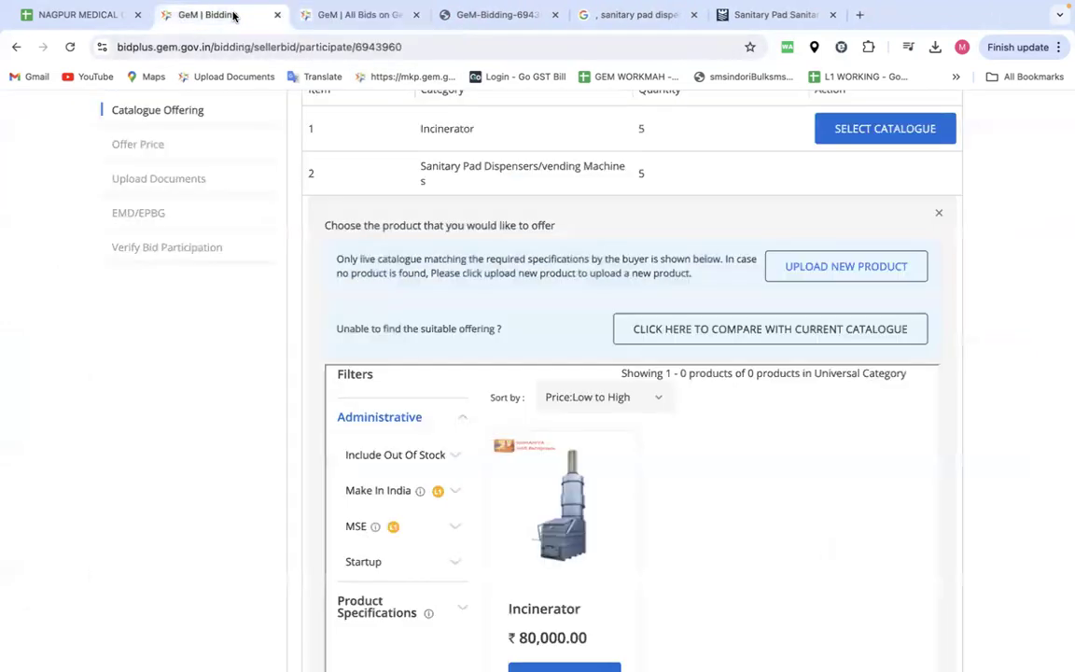
scroll(746, 252, up, 3)
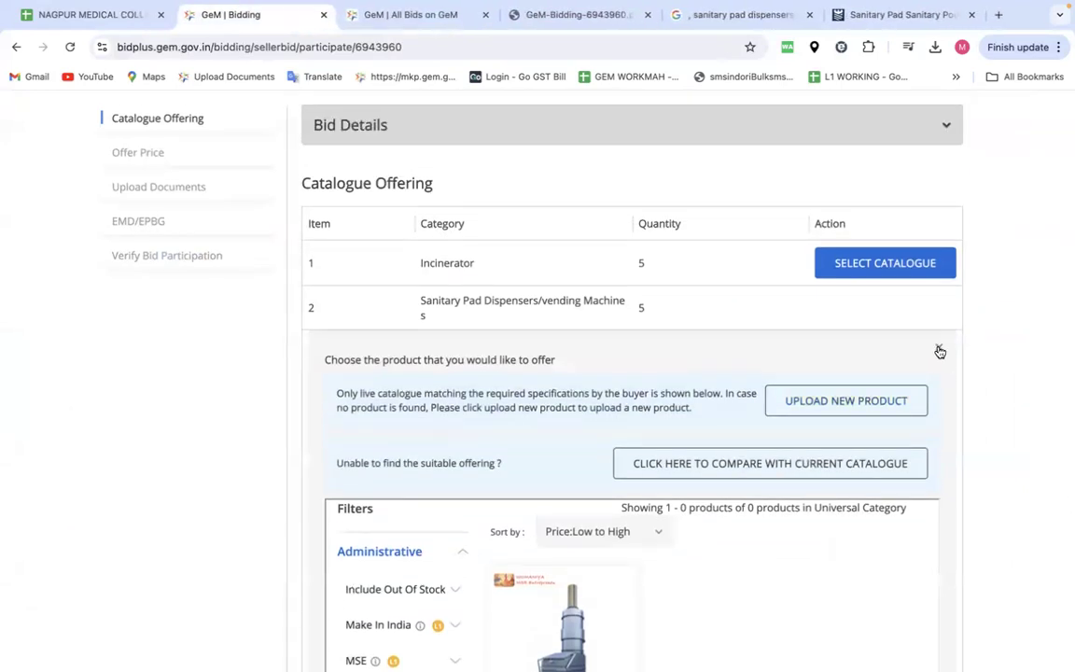
click(939, 351)
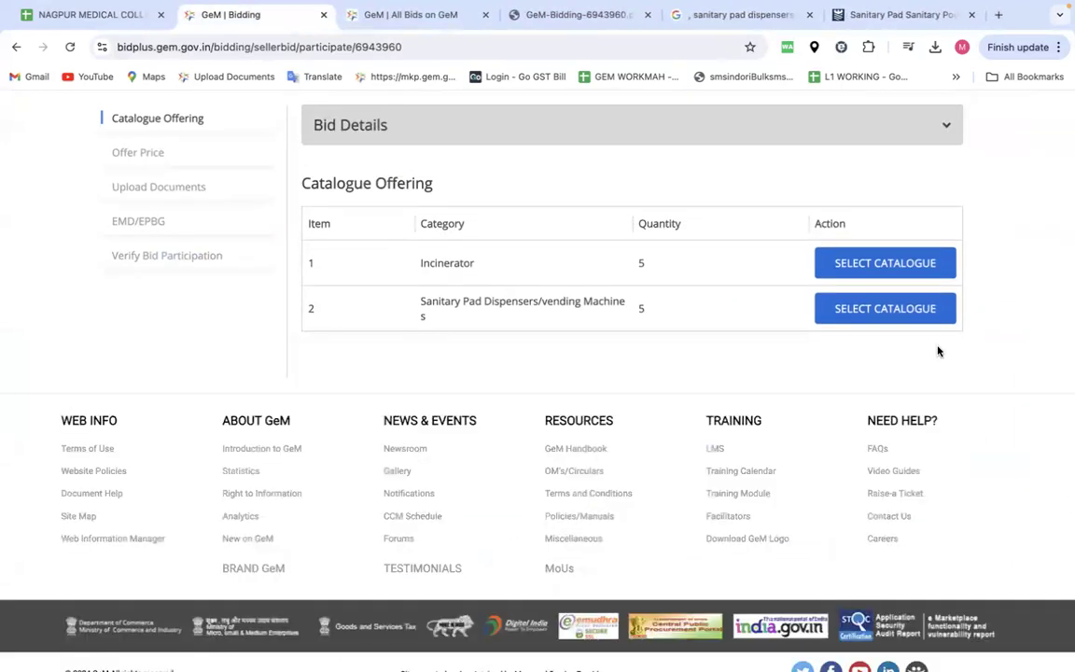
- Offer the Incinerator catalogue for item 1, confirm it meets the buyer's specification, set the quantity to 1, and encrypt and save it
click(882, 263)
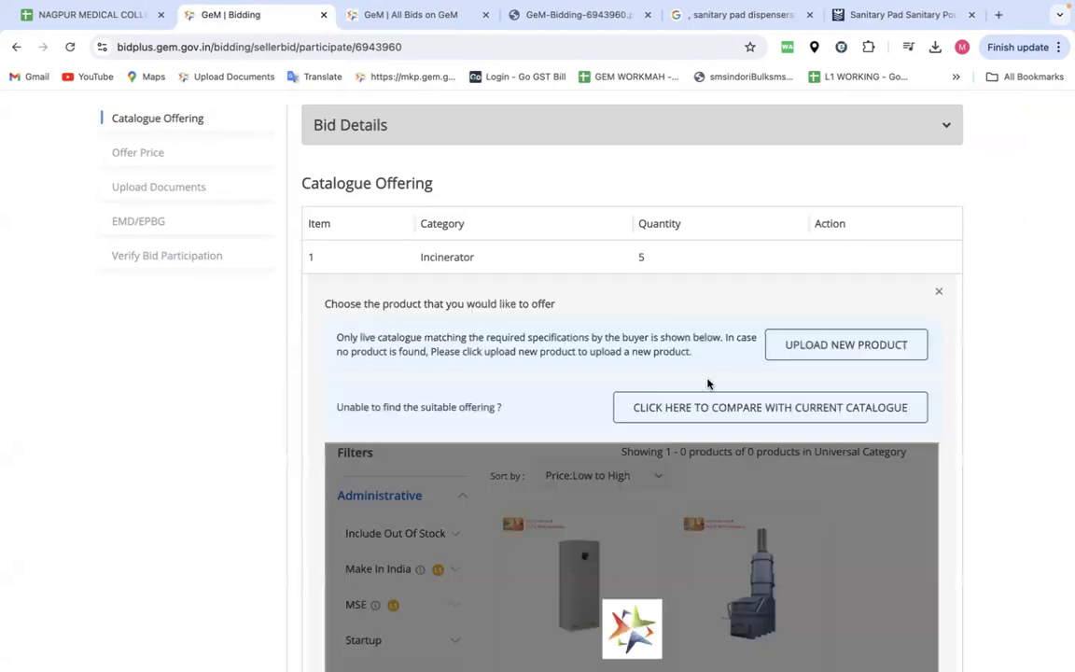
scroll(710, 385, down, 5)
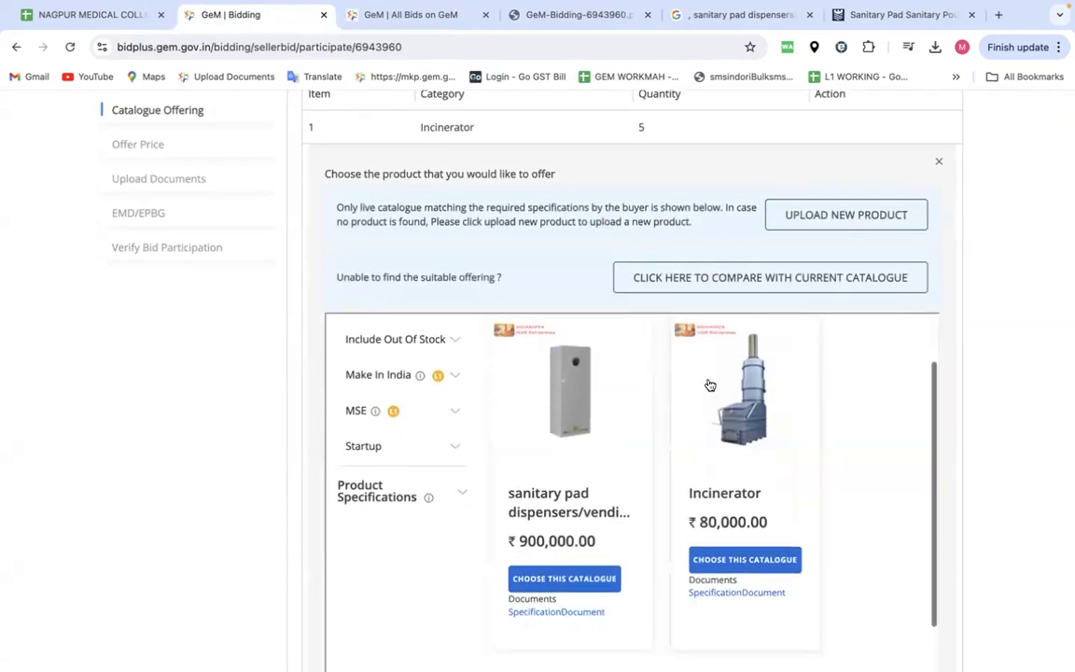
click(752, 563)
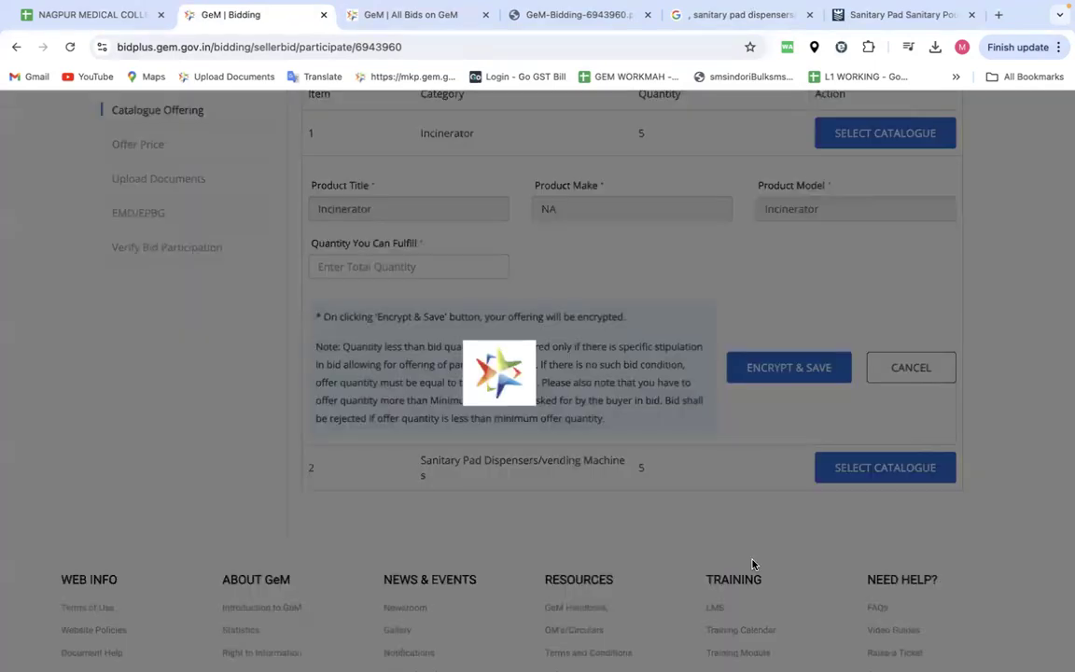
click(314, 247)
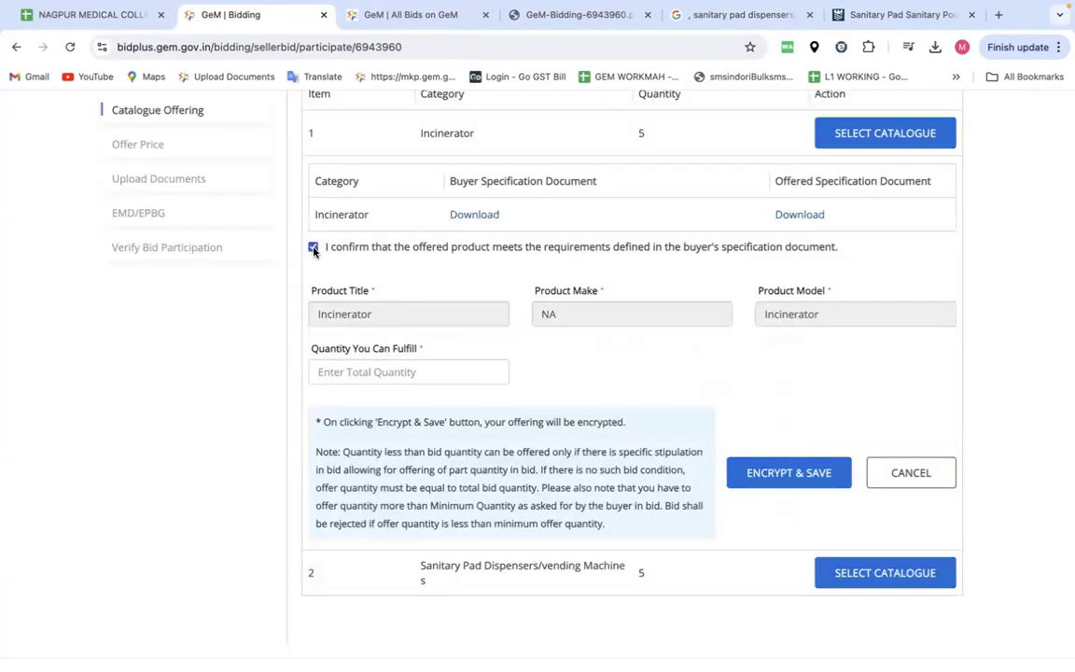
click(495, 370)
text(1)
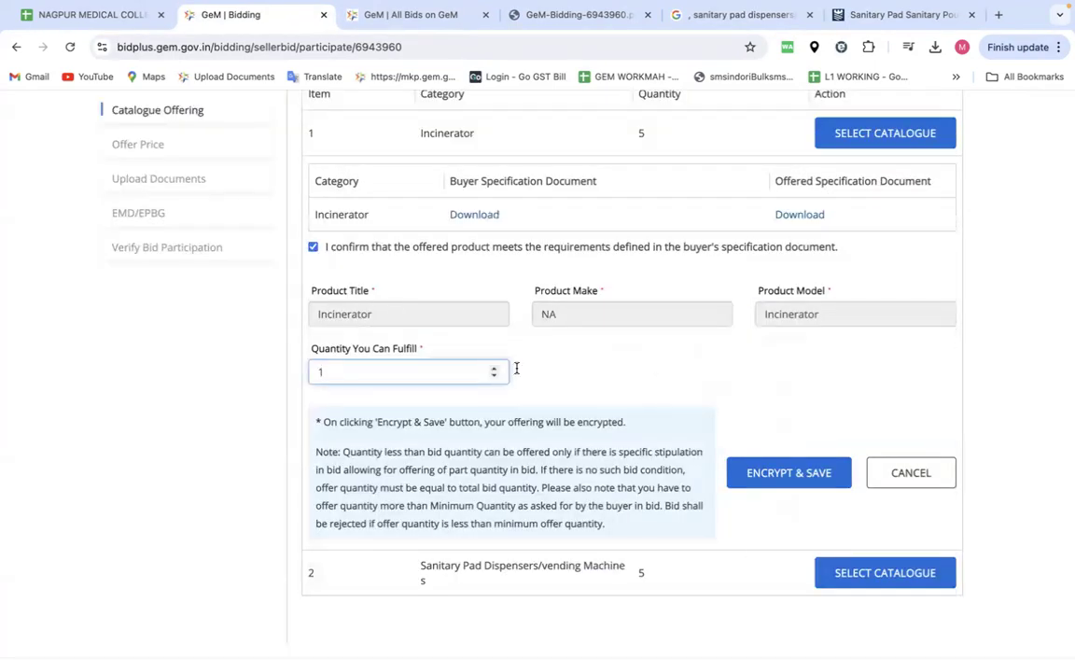
click(808, 476)
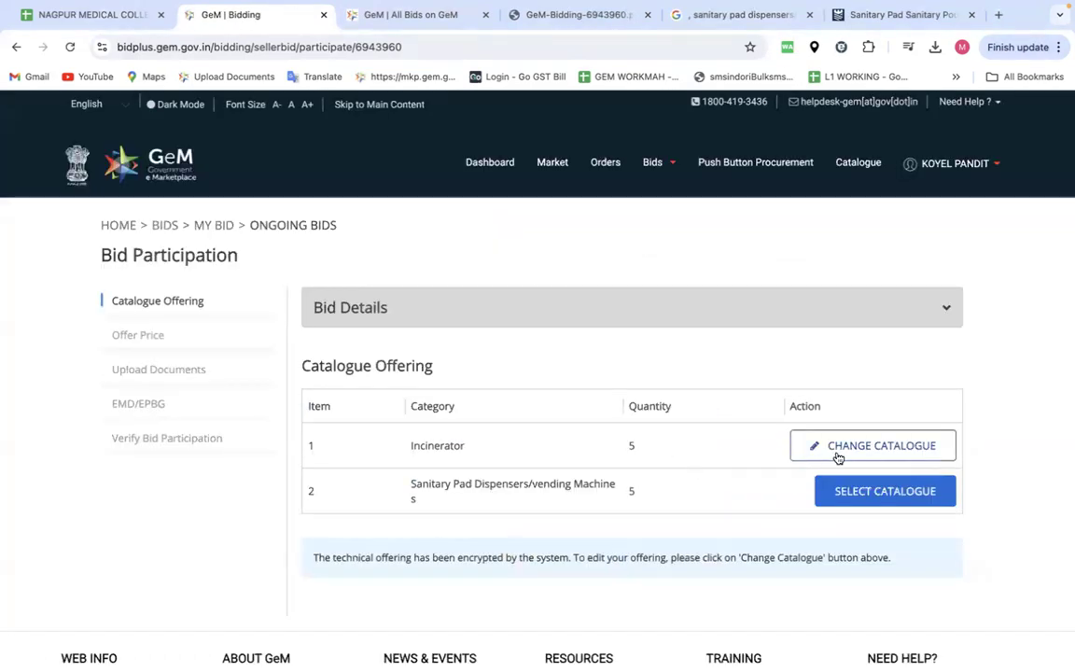
- Offer the sanitary pad dispensers catalogue for item 2, confirm it meets the specification, set the quantity to 1, and encrypt and save it
click(863, 492)
scroll(660, 504, down, 5)
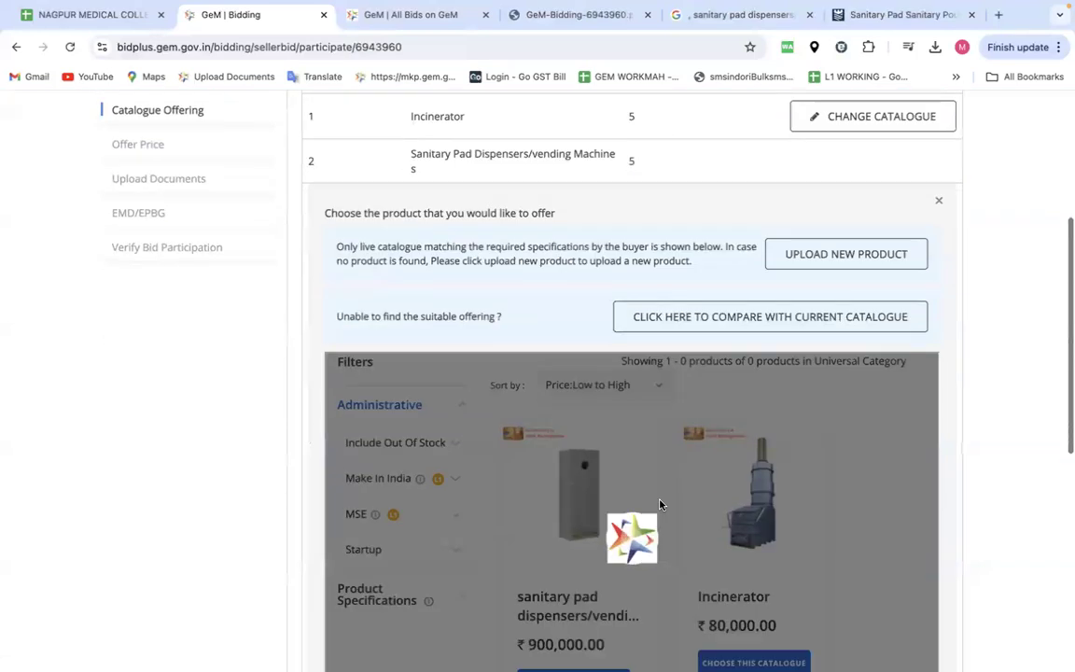
scroll(597, 503, down, 2)
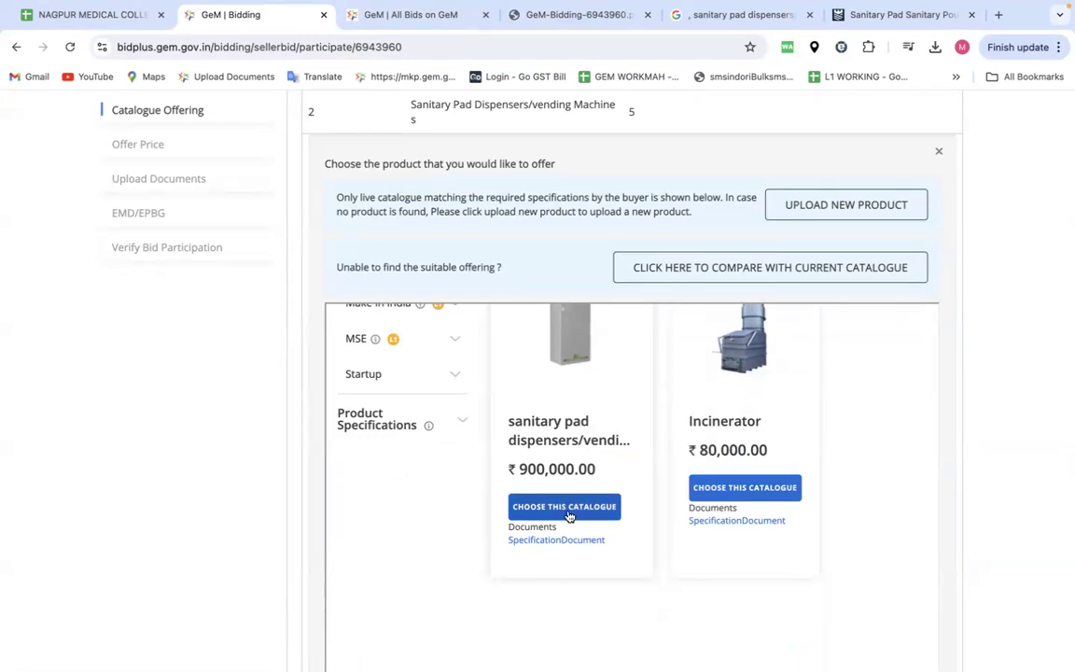
click(568, 515)
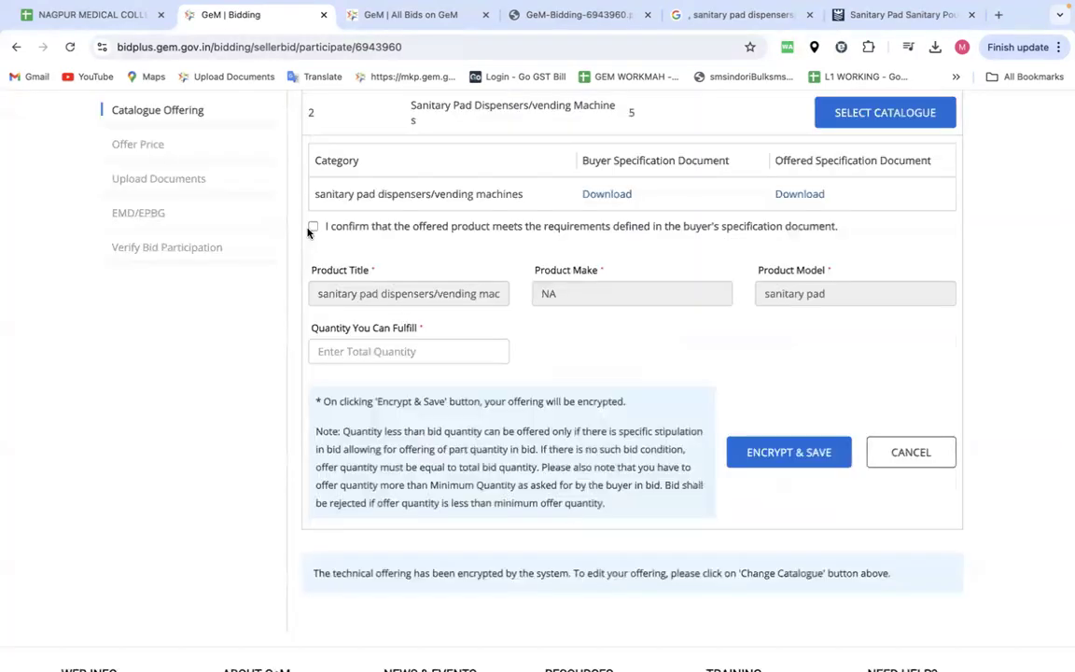
click(495, 348)
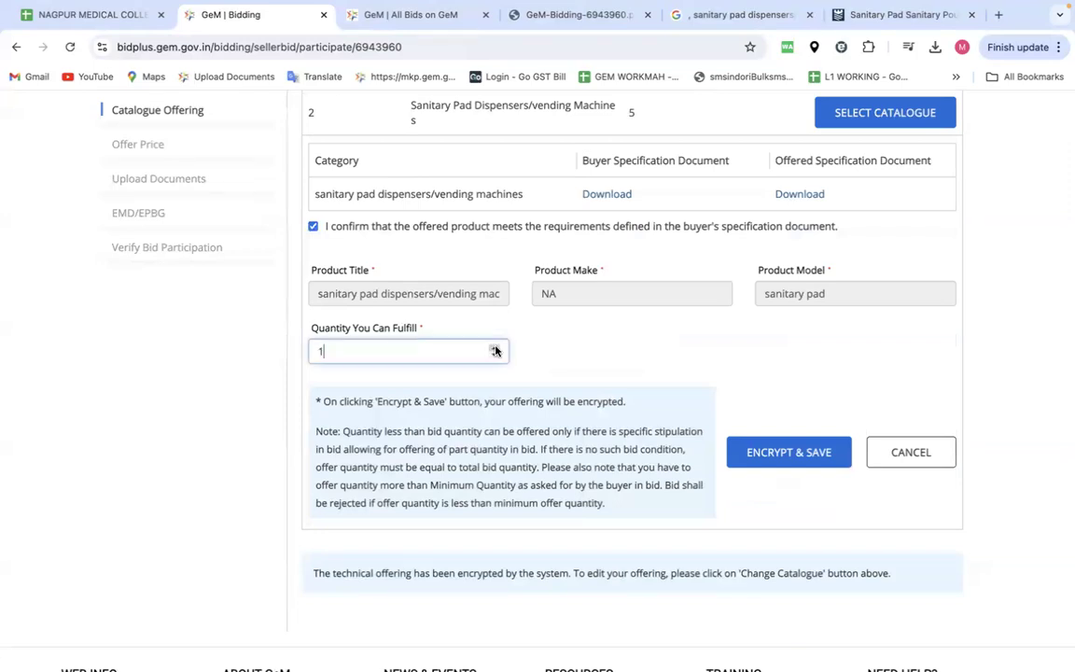
click(786, 467)
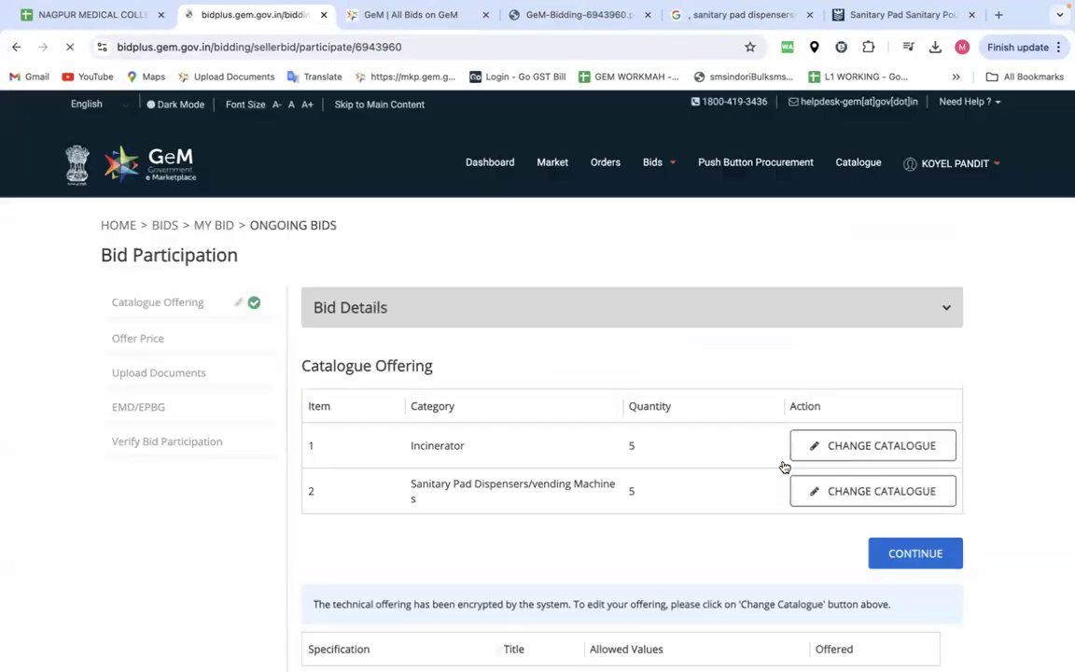
- Continue to the Offer Price stage and enter 250000 as the Incinerator's unit price inclusive of all taxes
scroll(748, 484, down, 3)
click(916, 416)
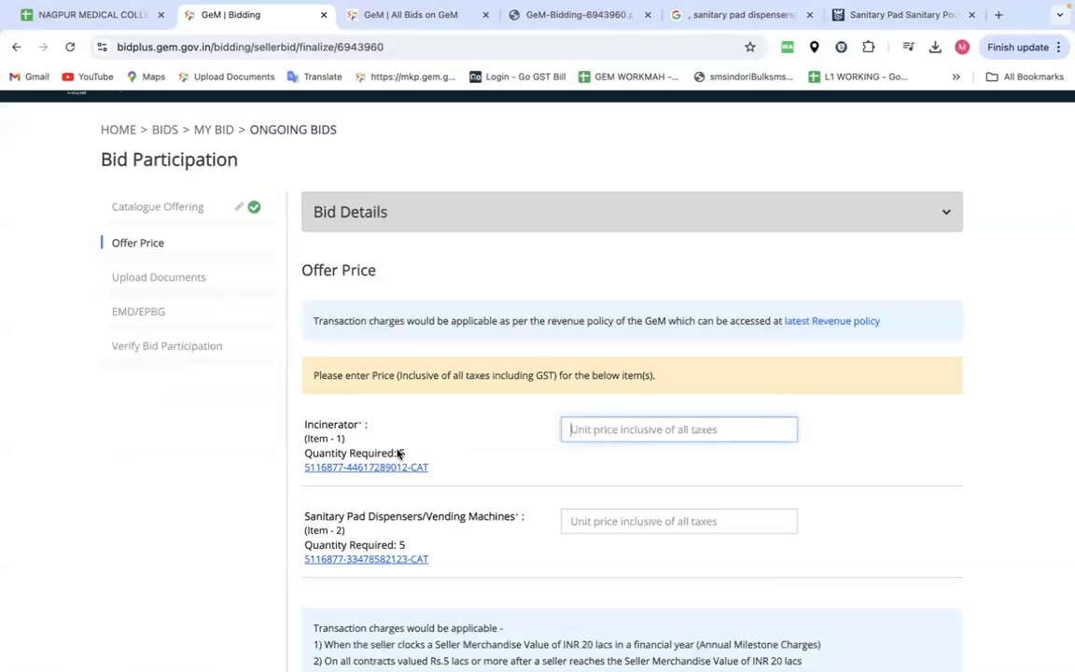
drag(392, 453, 408, 454)
click(605, 429)
text(5)
key(BackSpace)
text(250000)
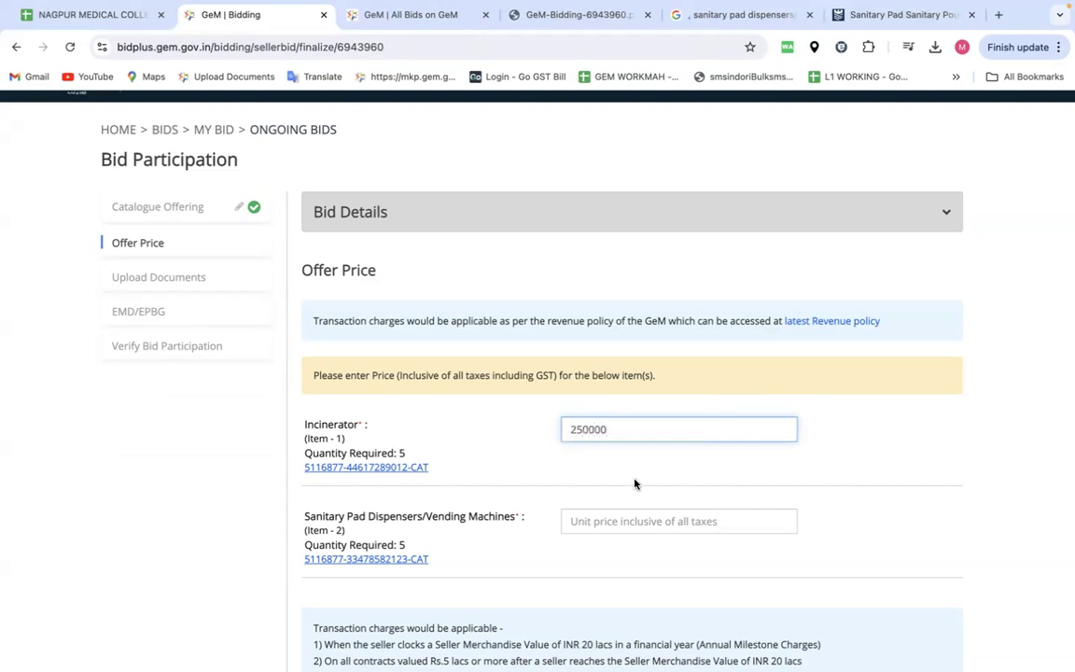
key(Return)
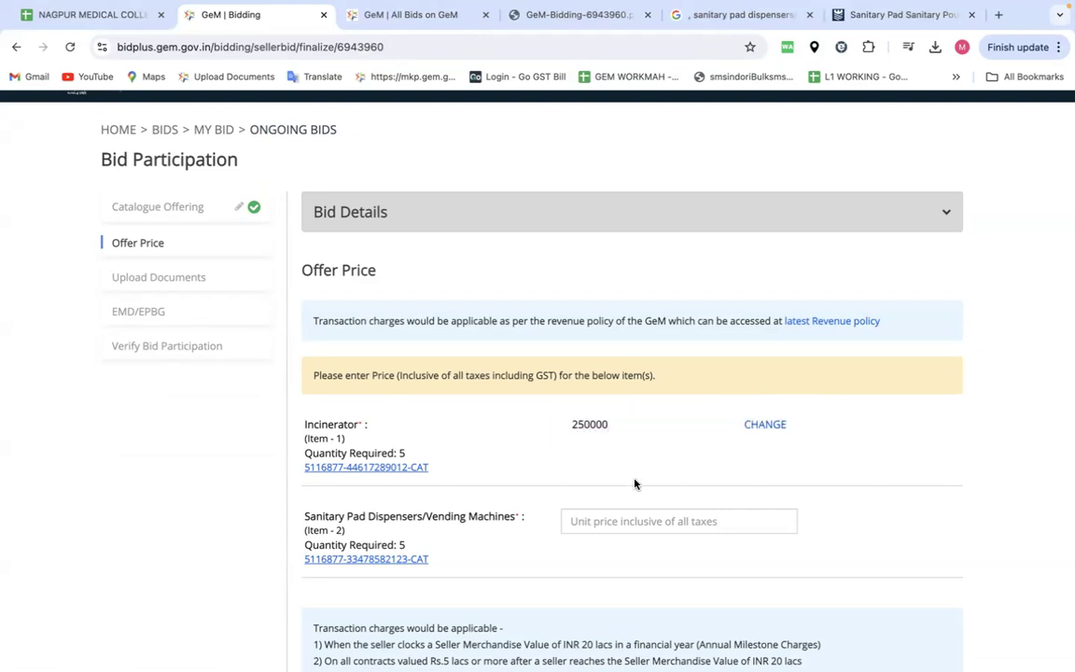
- Enter 35000 as the unit price inclusive of all taxes for Sanitary Pad Dispensers/Vending Machines
click(594, 530)
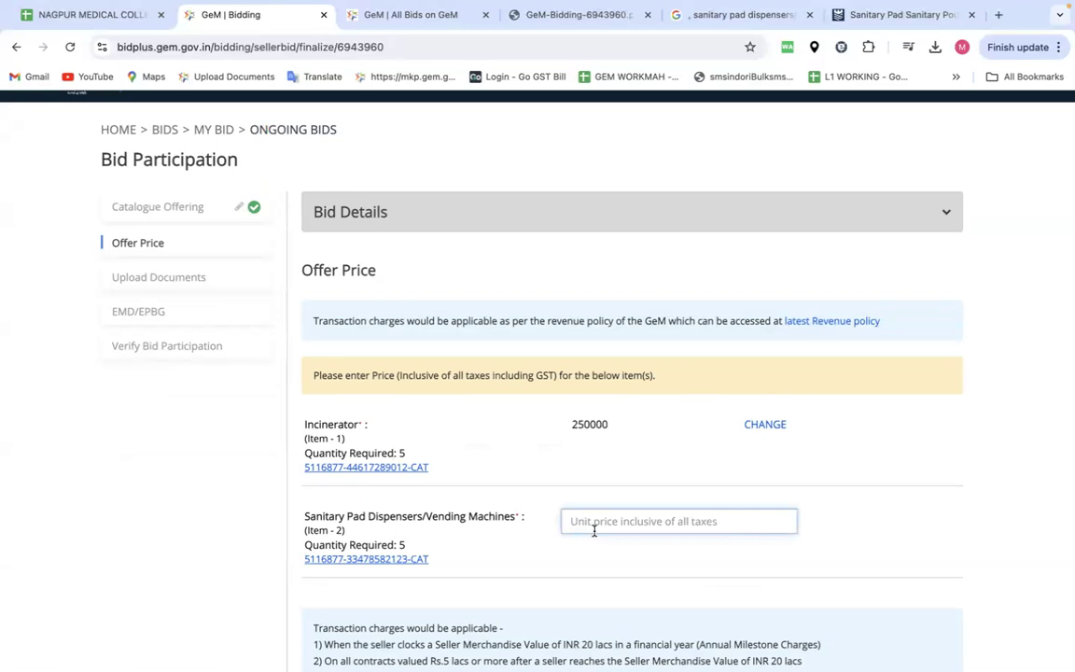
text(35000)
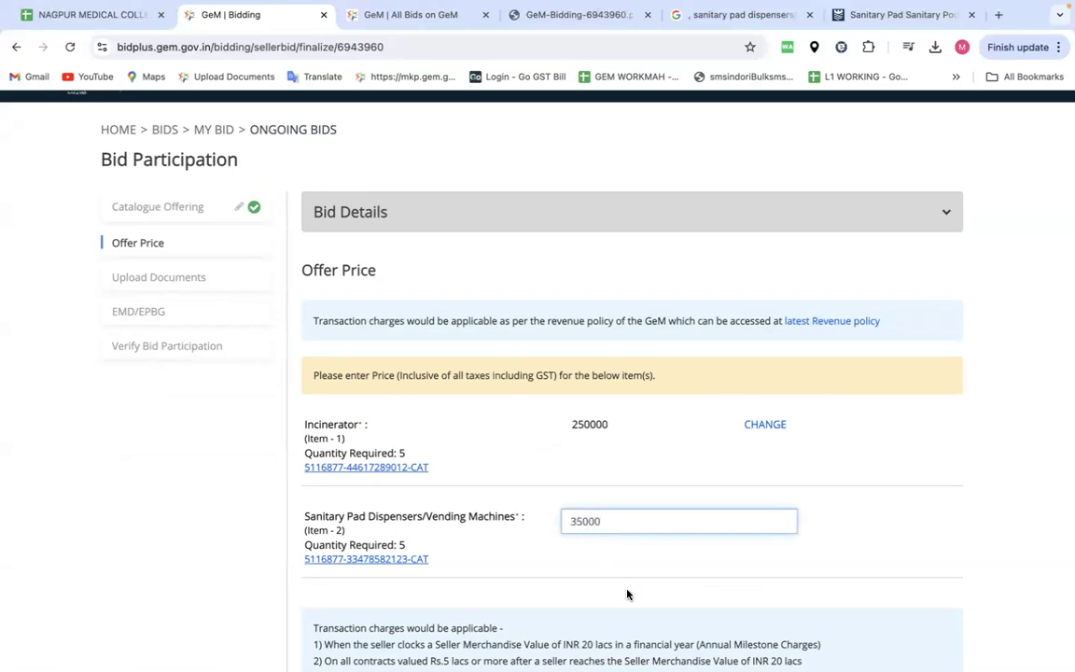
key(Return)
- Check the total offer price in words, and encrypt, save and confirm the financial quote
scroll(597, 560, down, 2)
drag(560, 536, 661, 535)
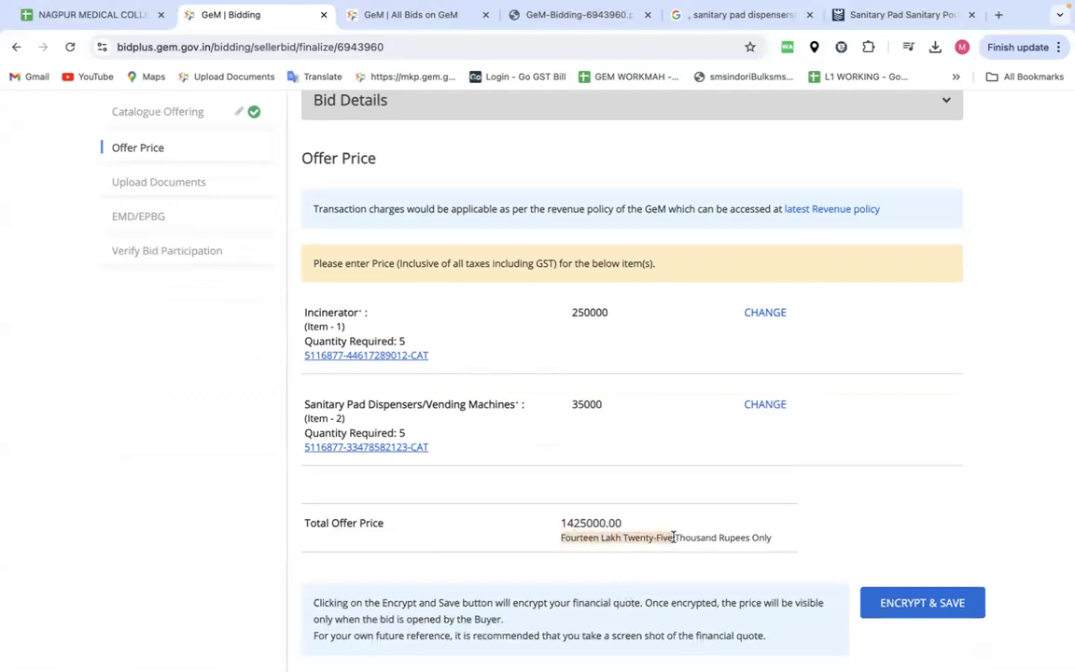
drag(678, 538, 715, 551)
click(797, 502)
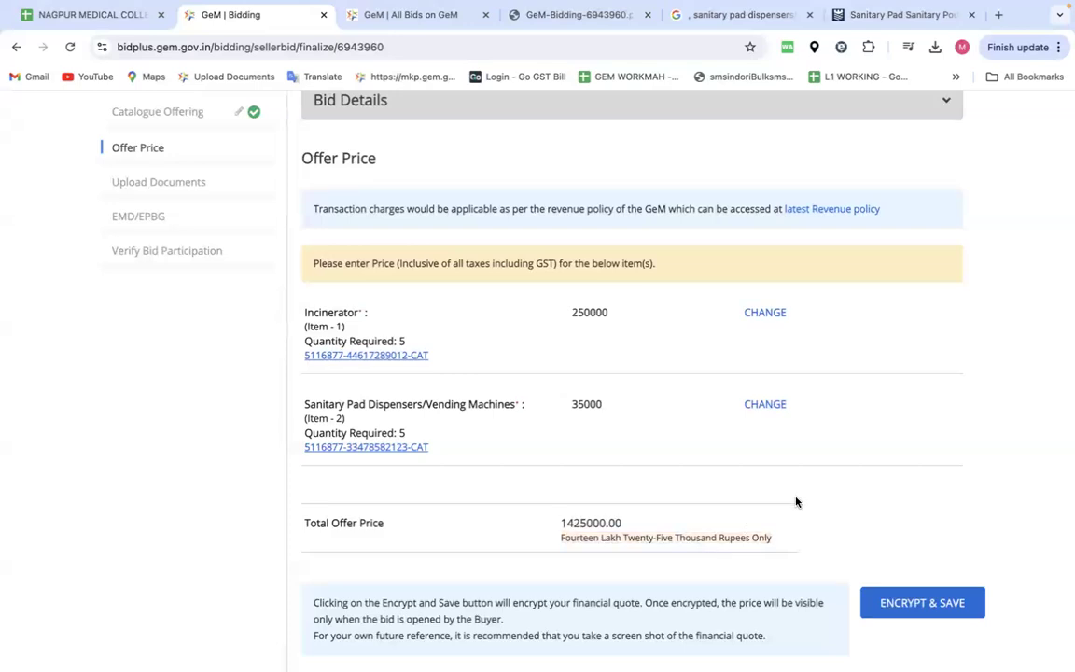
click(882, 602)
click(660, 171)
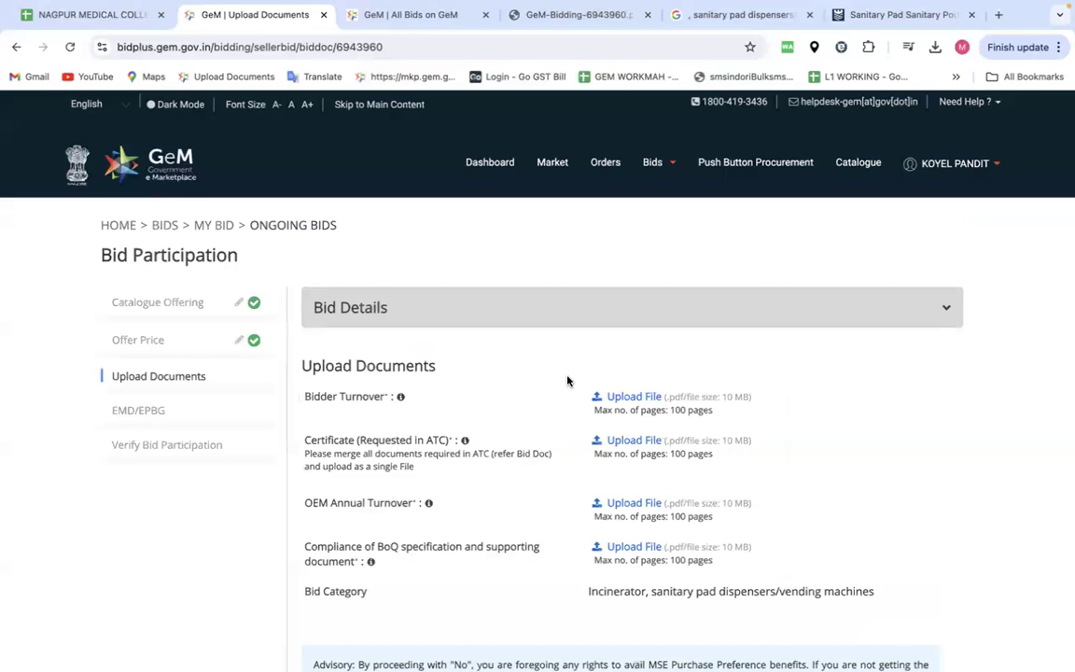
- Review the MSE purchase preference advisory and the MII Document questions on the Upload Documents stage
scroll(567, 381, down, 3)
drag(304, 442, 392, 451)
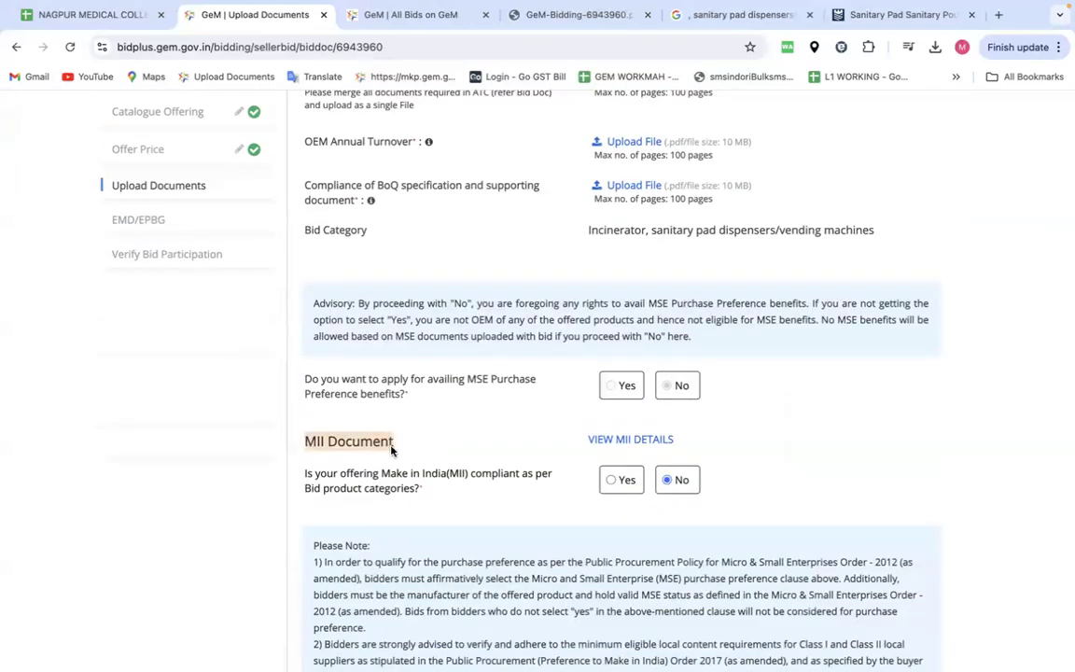
drag(364, 380, 486, 381)
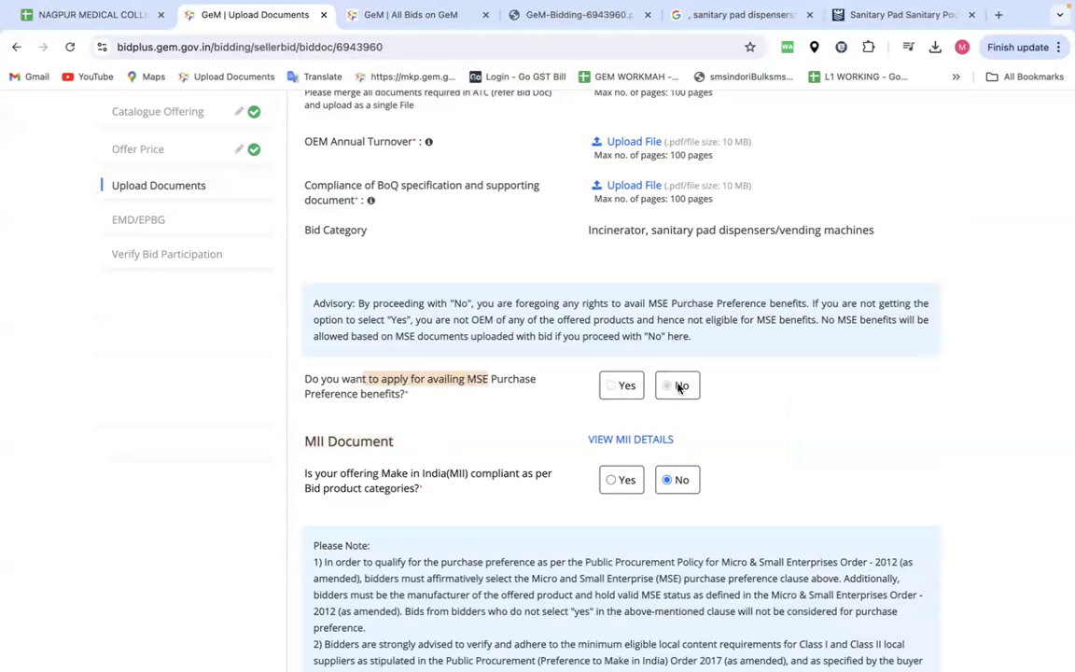
drag(417, 320, 506, 316)
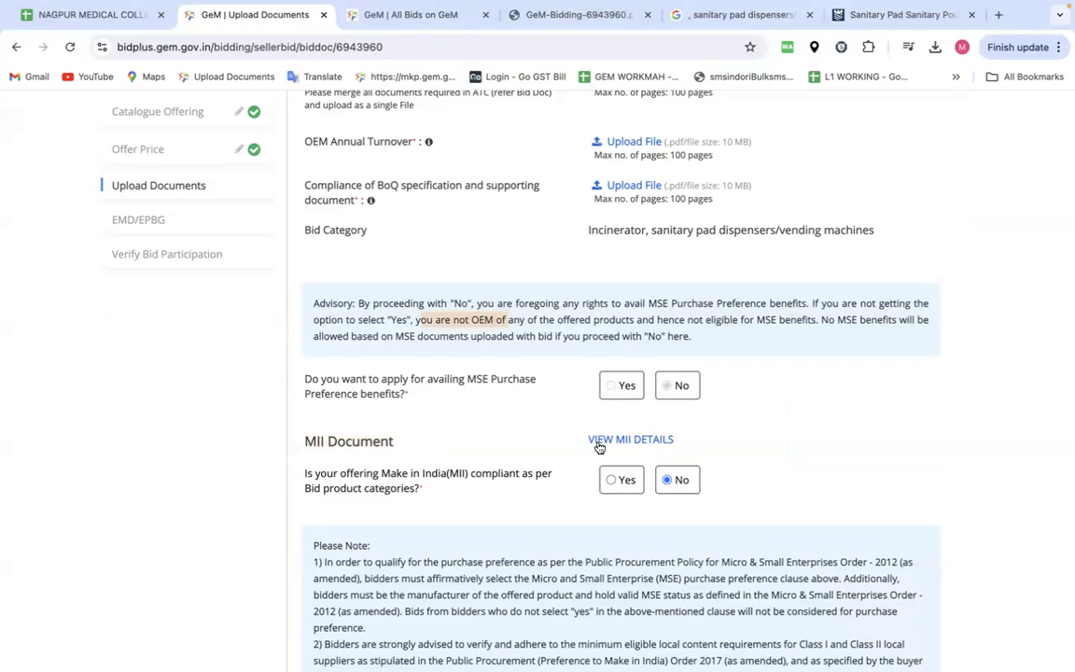
scroll(605, 480, up, 4)
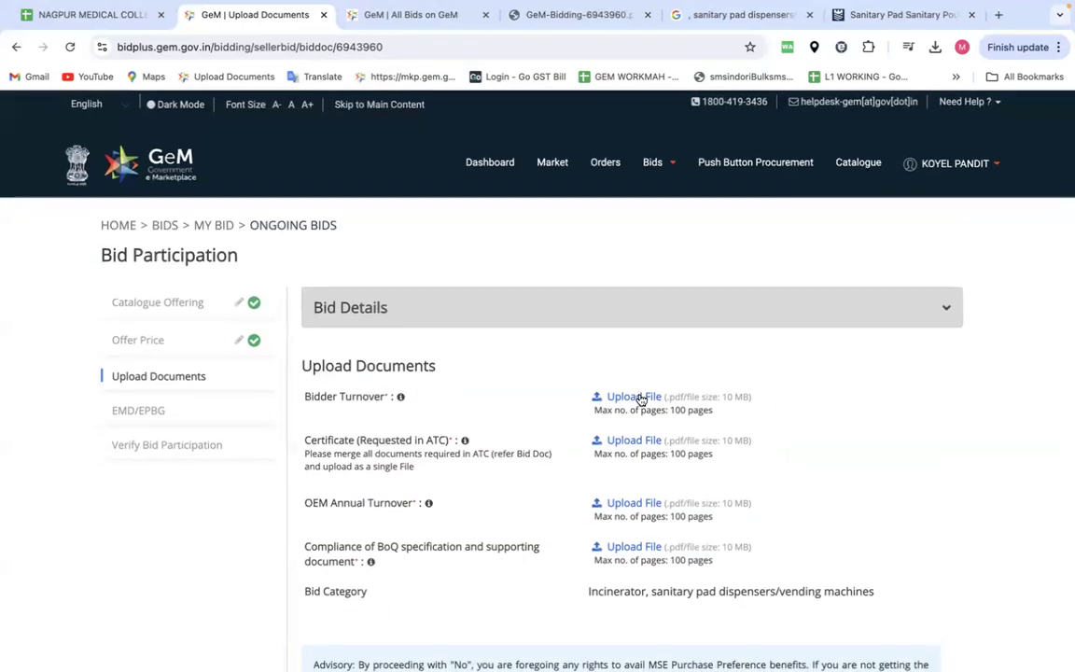
- Upload MRP PROOF1.pdf from the desktop for both Bidder Turnover and Certificate (Requested in ATC)
click(641, 399)
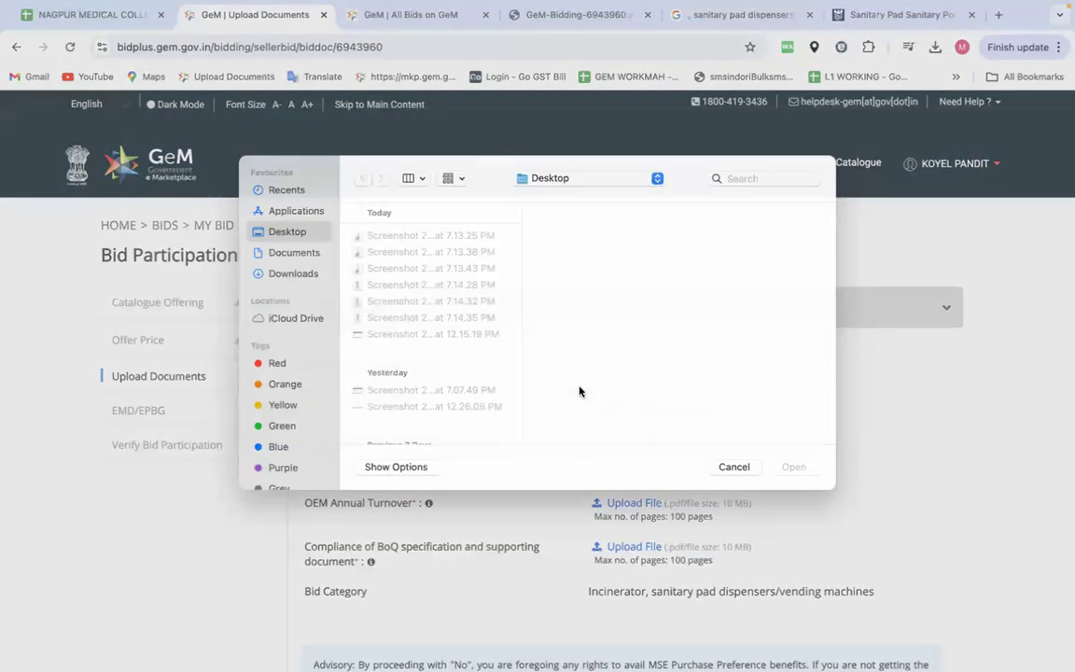
scroll(432, 391, down, 2)
double_click(420, 408)
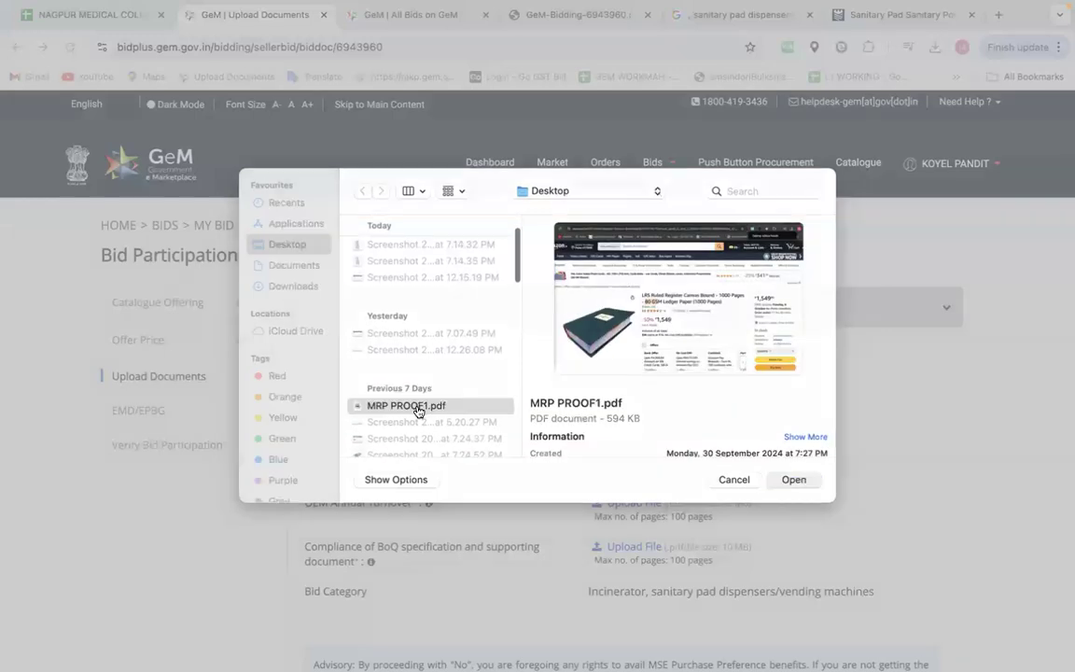
click(618, 440)
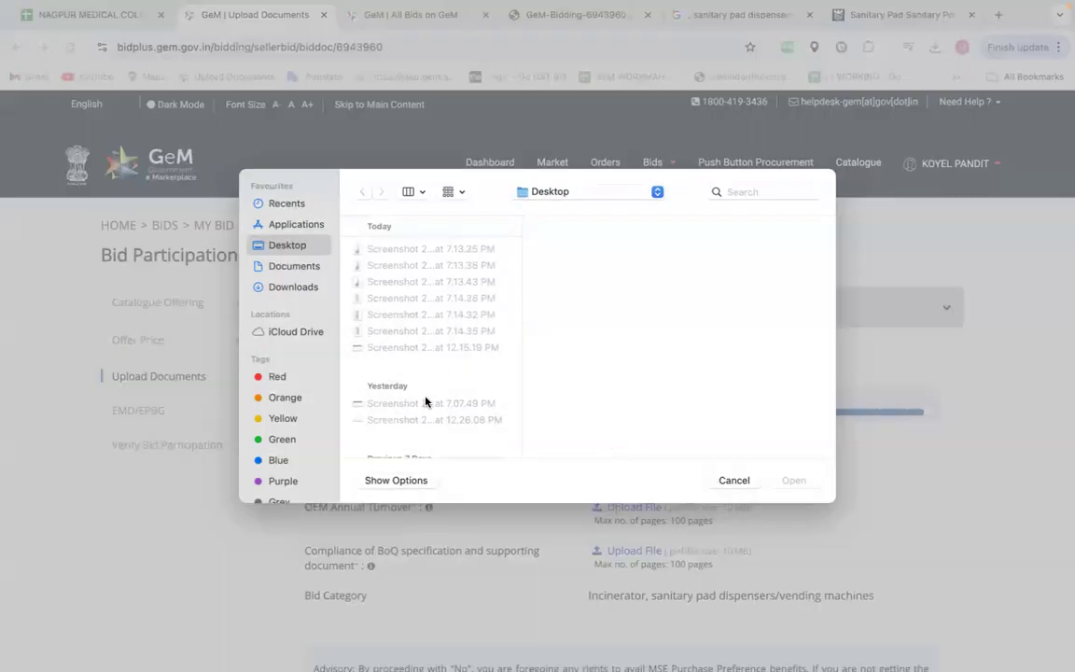
scroll(427, 404, down, 2)
double_click(401, 446)
- Upload MRP PROOF1.pdf for OEM Annual Turnover and a PDF for Compliance of BoQ specification and supporting document
scroll(500, 458, down, 2)
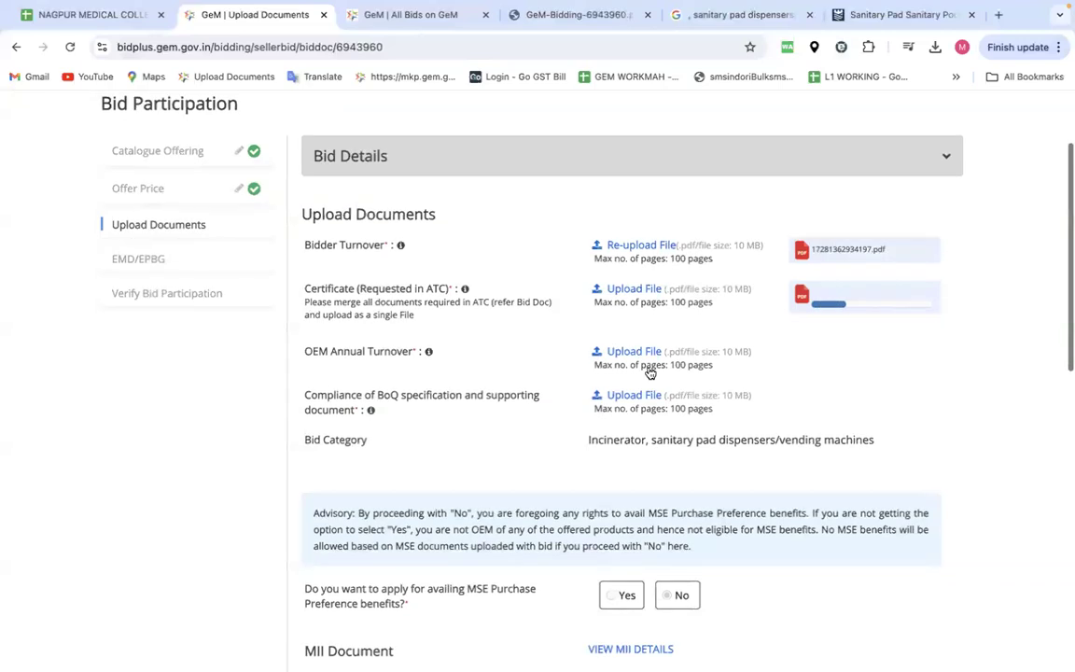
click(632, 352)
double_click(406, 391)
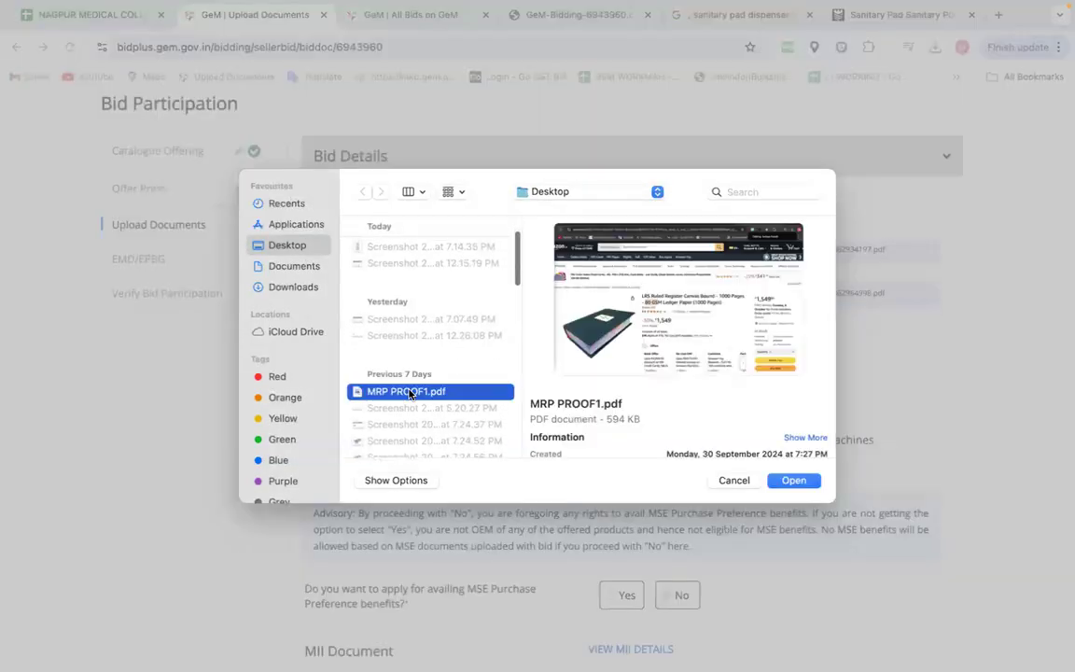
scroll(533, 417, down, 2)
click(632, 312)
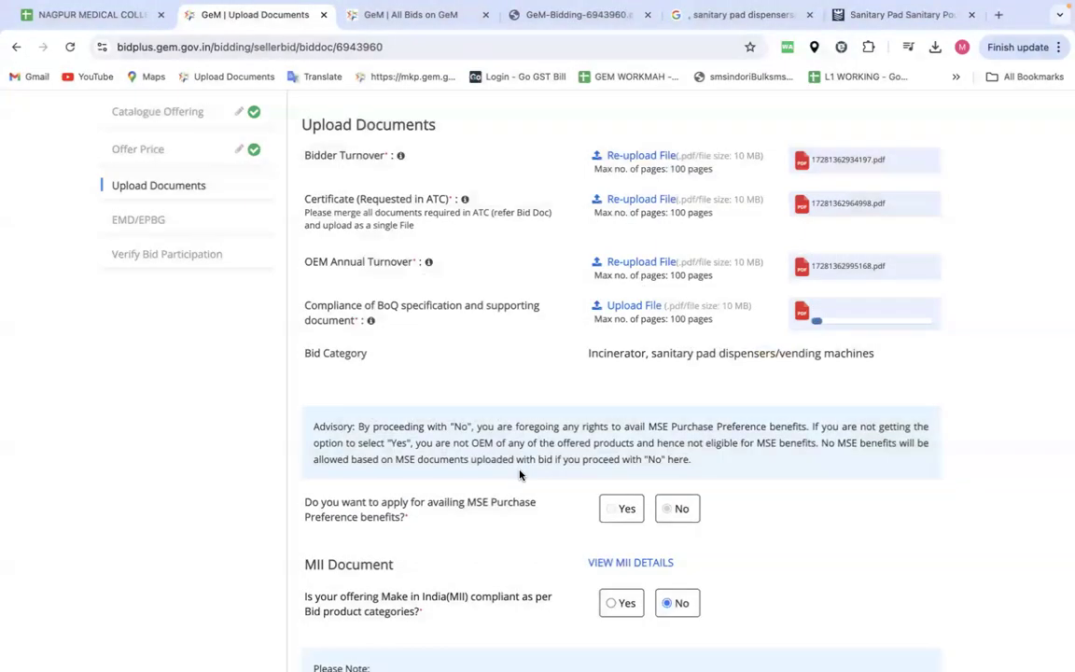
scroll(660, 436, down, 2)
scroll(660, 436, down, 2)
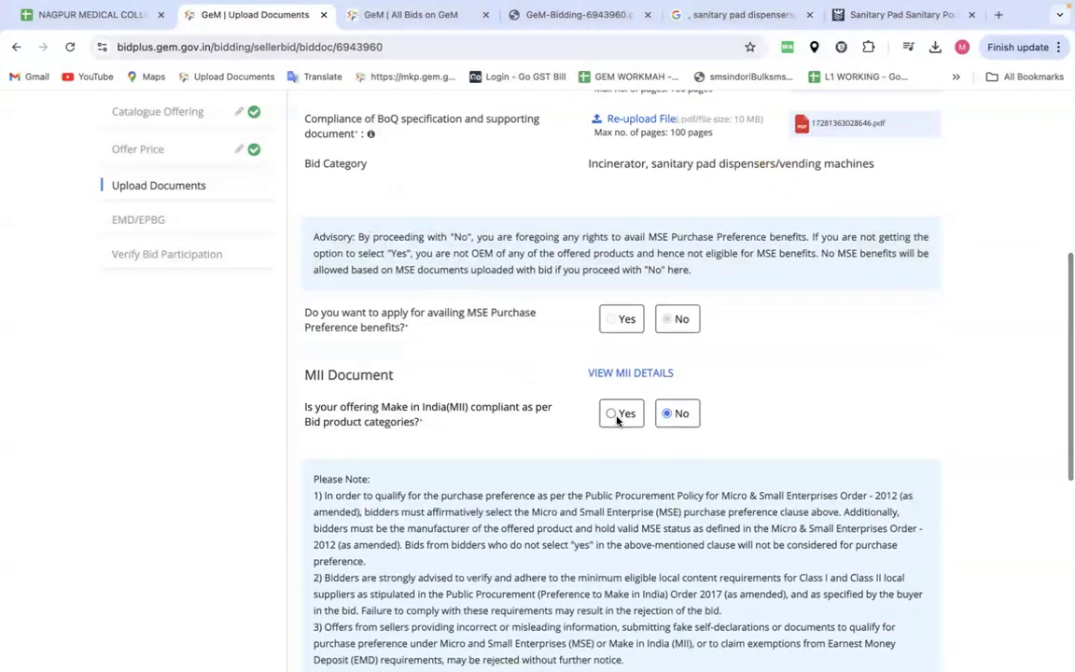
- Declare the offering Make in India (MII) compliant and choose to participate as Class 1 Local Supplier
scroll(703, 470, down, 2)
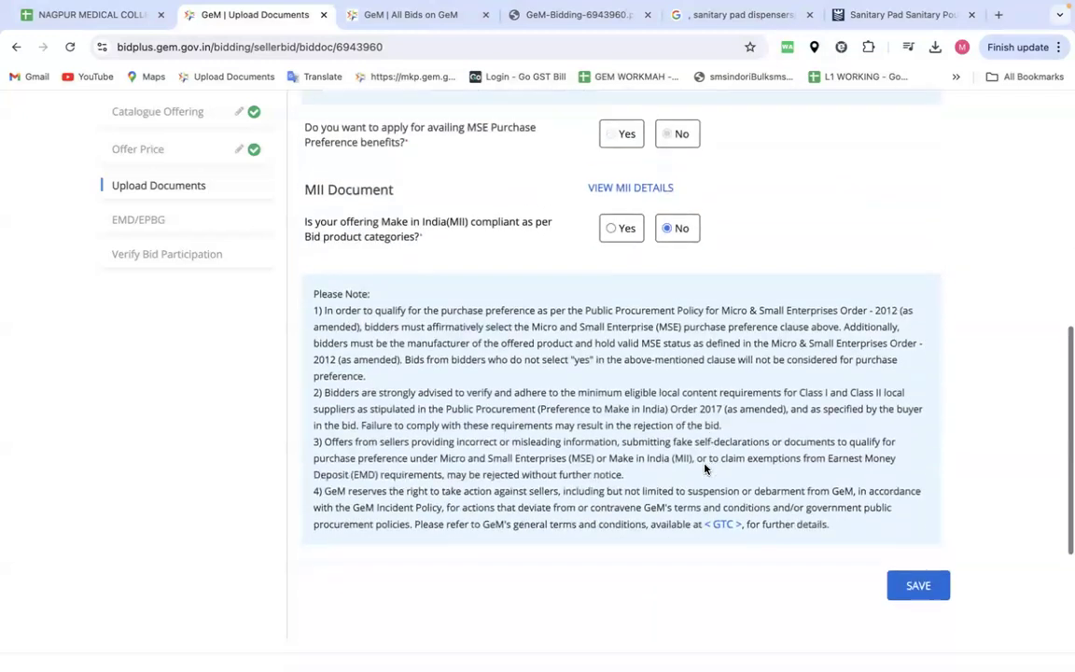
click(943, 597)
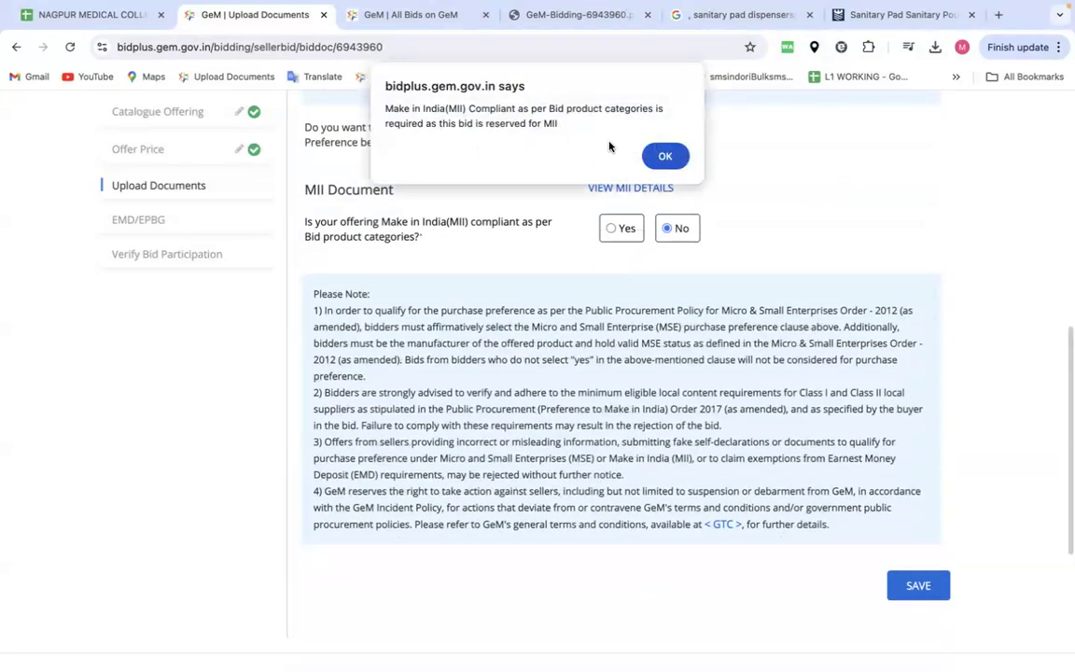
click(665, 156)
click(612, 228)
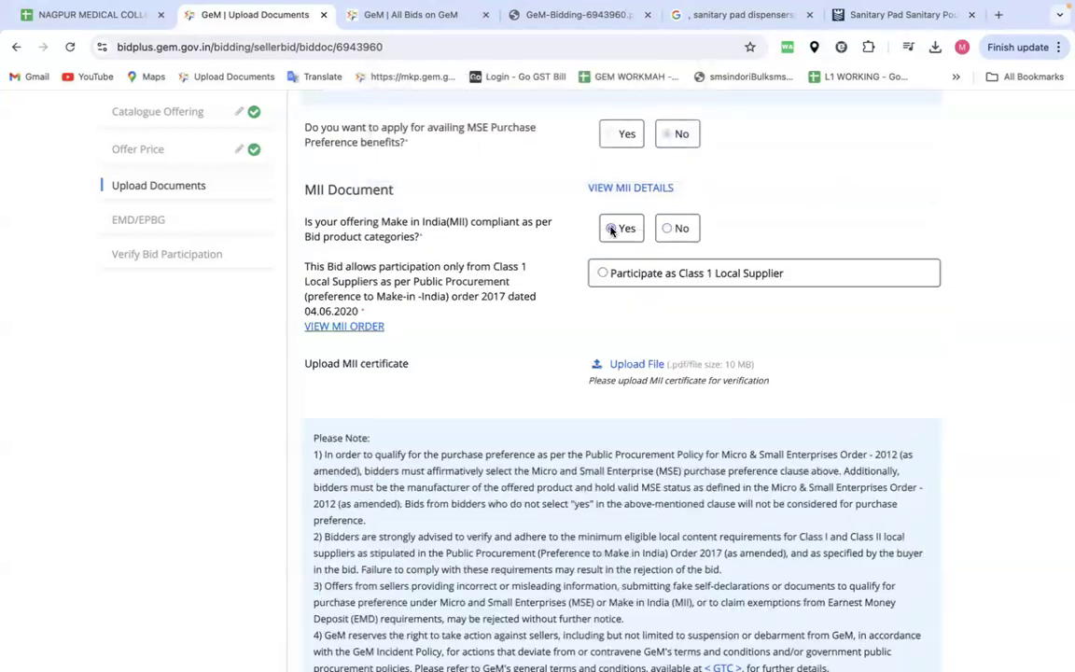
click(603, 273)
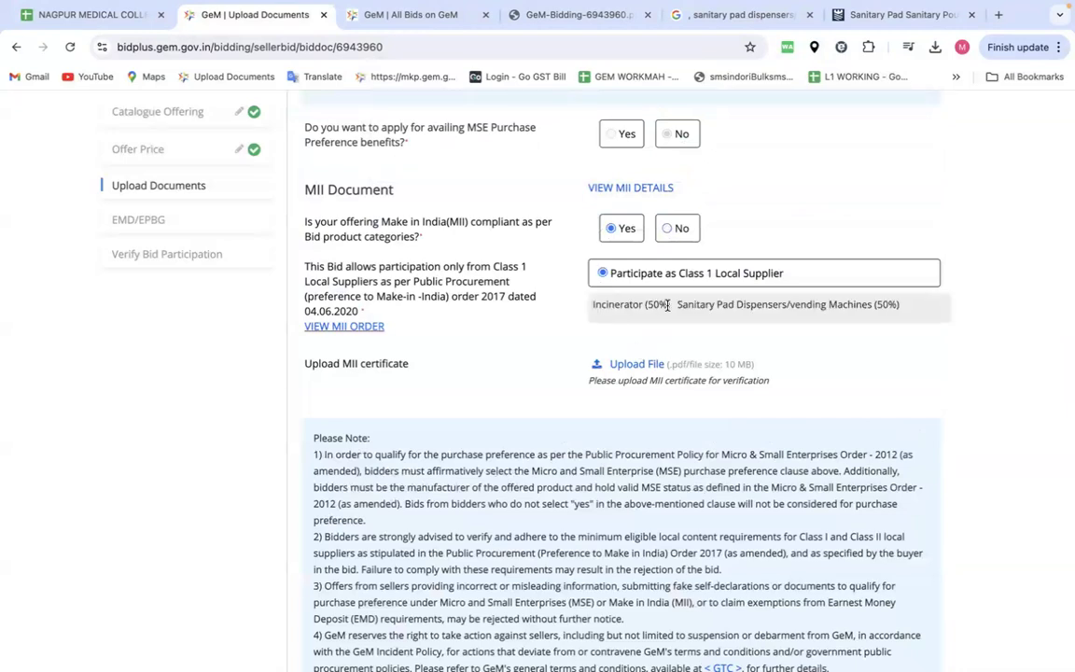
- Upload a PDF from the desktop as the MII certificate and save the bid documents
click(644, 364)
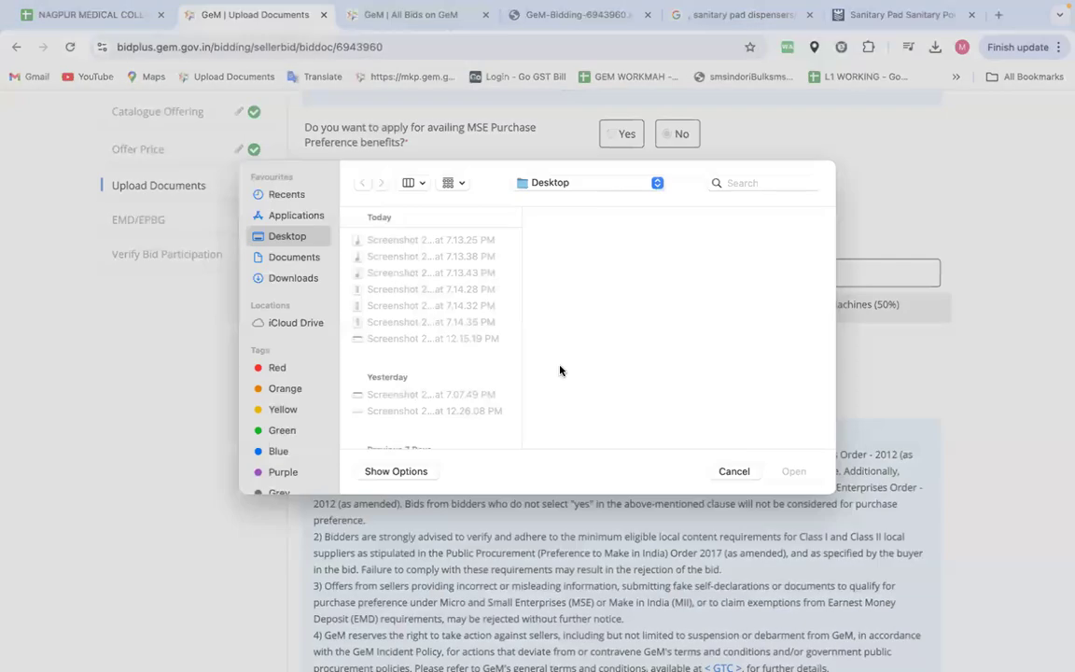
double_click(401, 394)
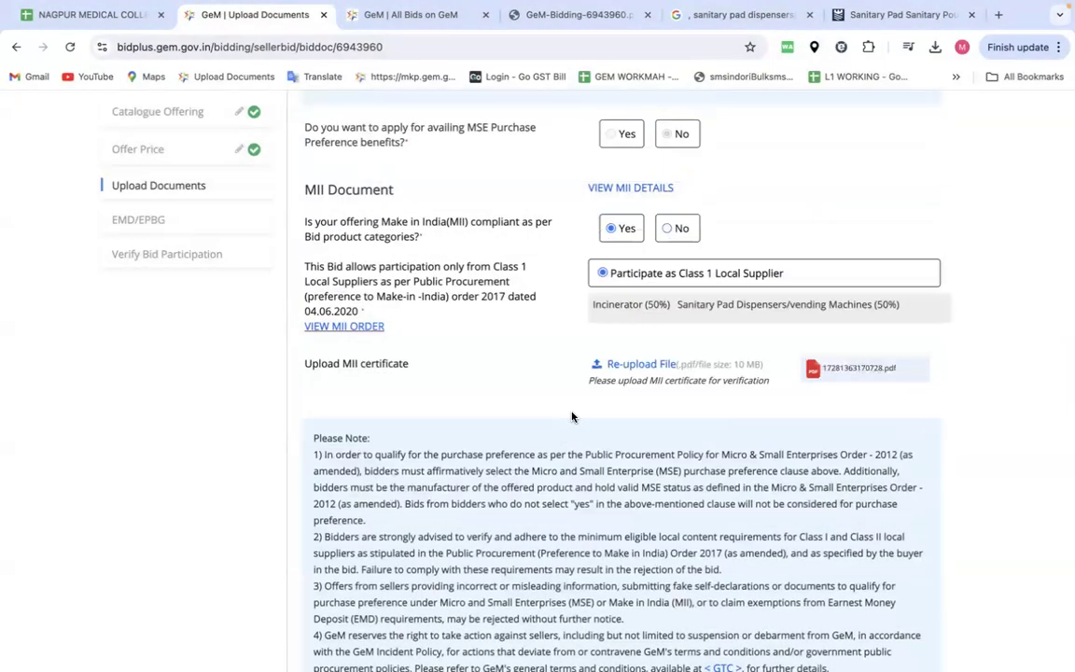
scroll(571, 413, down, 5)
click(941, 492)
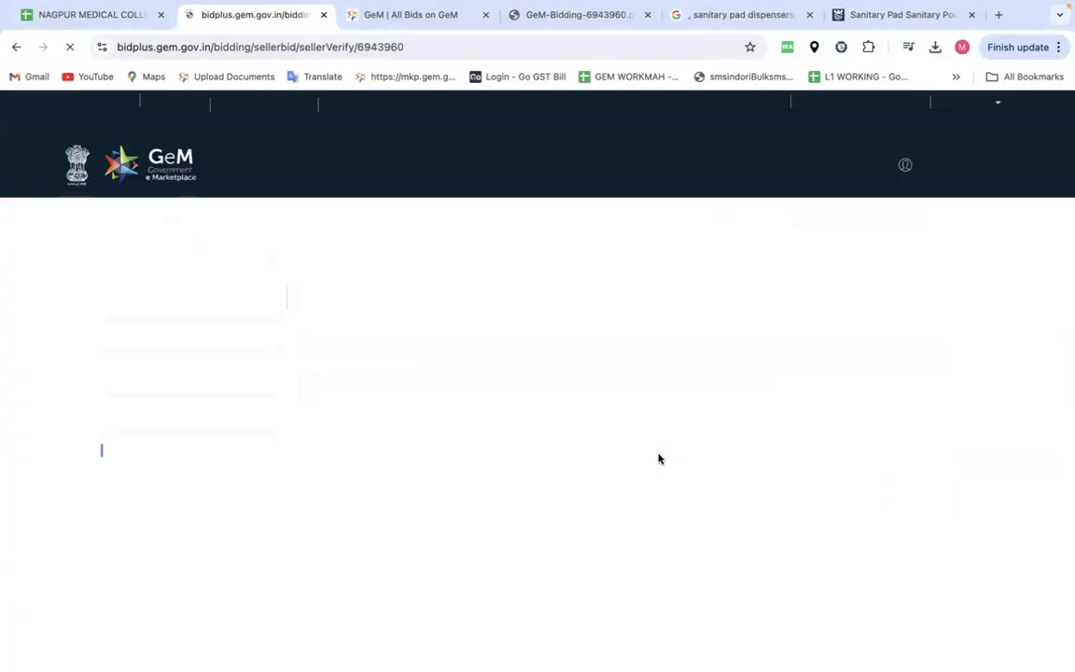
- Agree to the Terms & Conditions and bid clauses on the Verify Bid Participation stage
scroll(492, 489, down, 5)
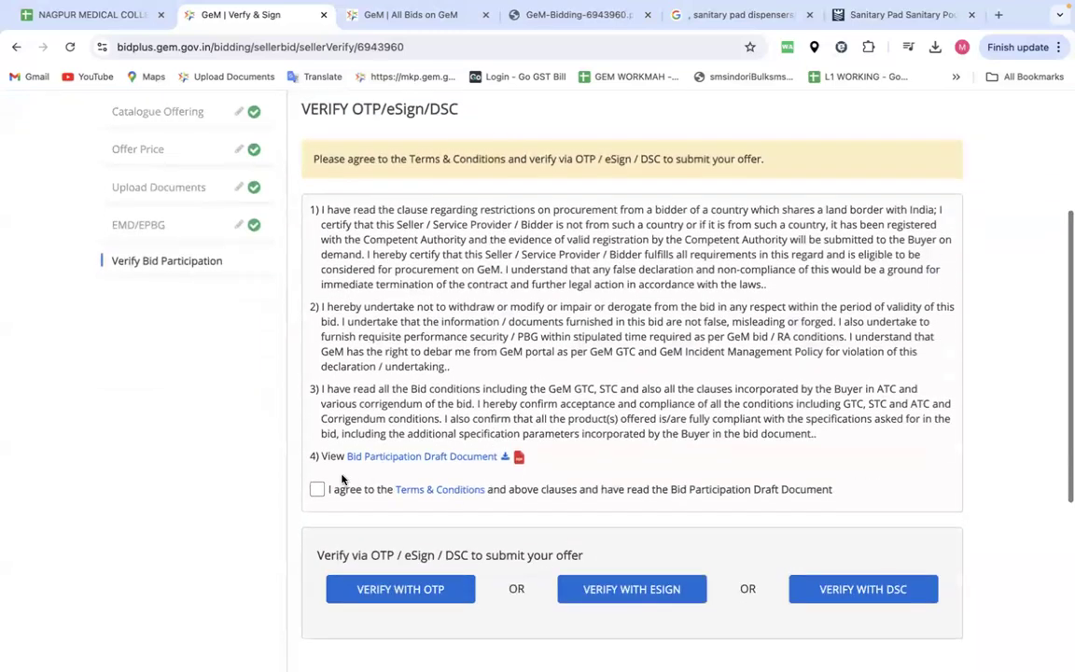
click(317, 489)
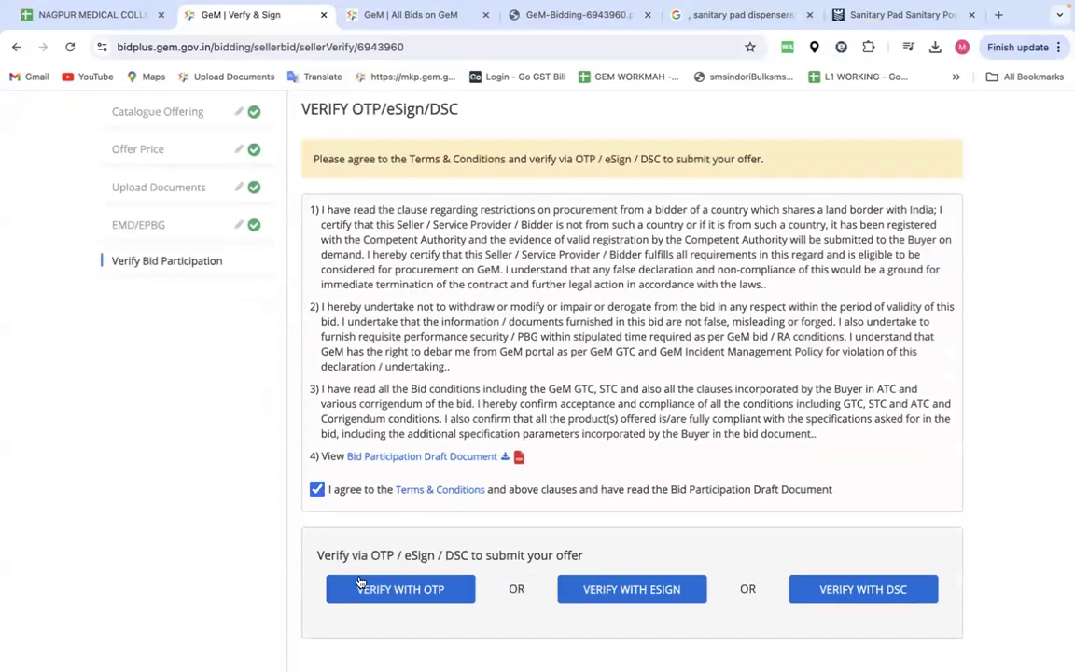
scroll(575, 377, up, 5)
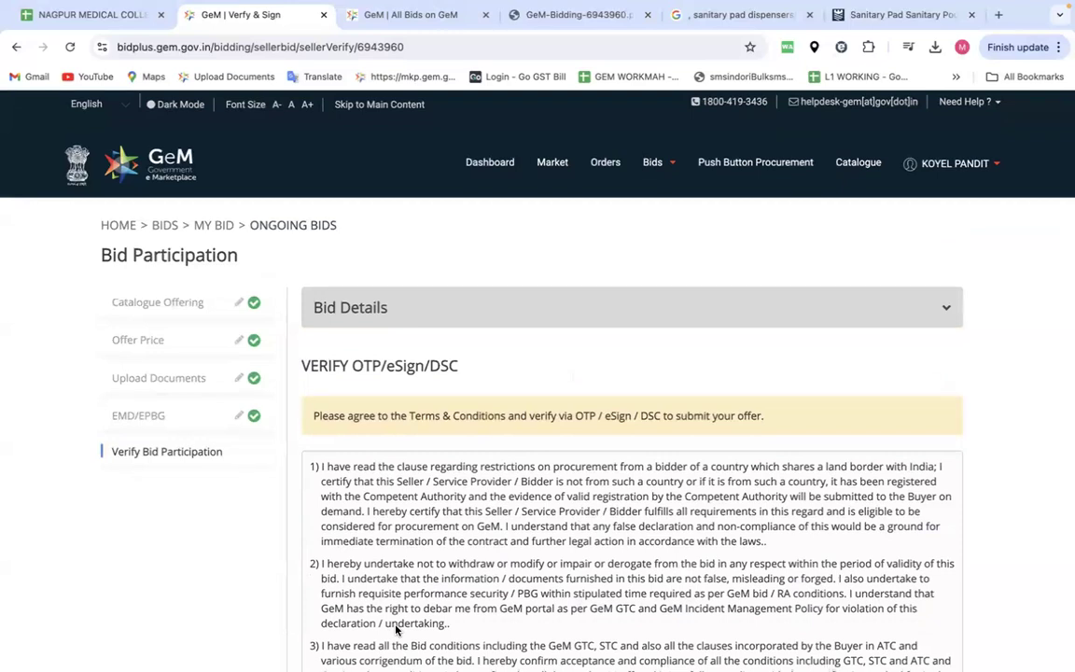
- Close the All Bids, sanitary pad dispenser search and Euronics product pages, and return to the bid verification page
click(470, 23)
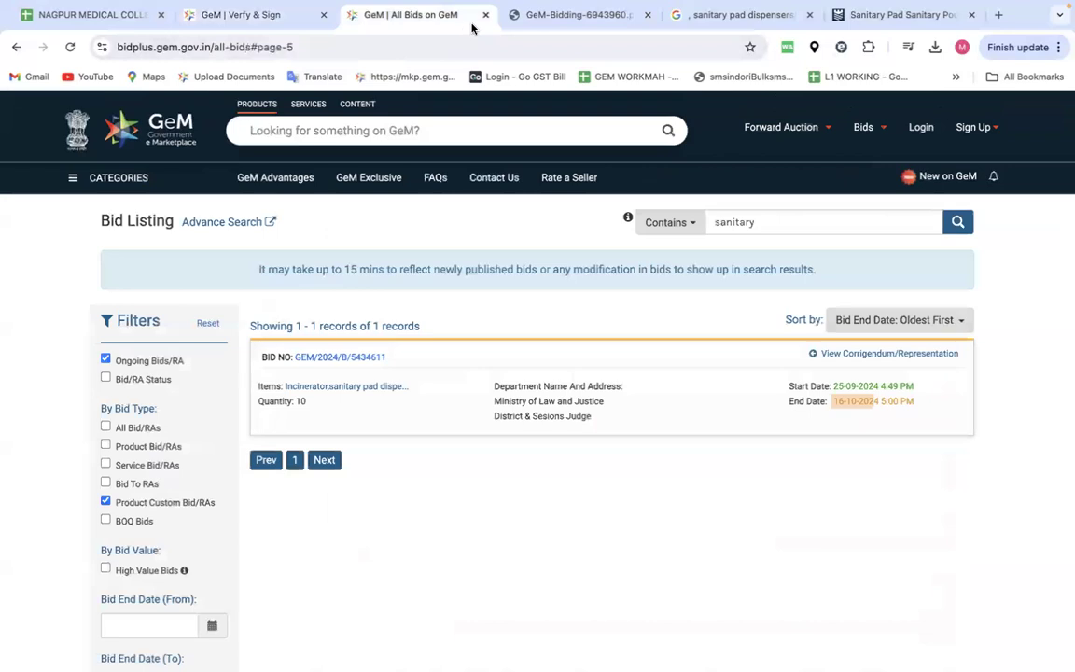
click(484, 15)
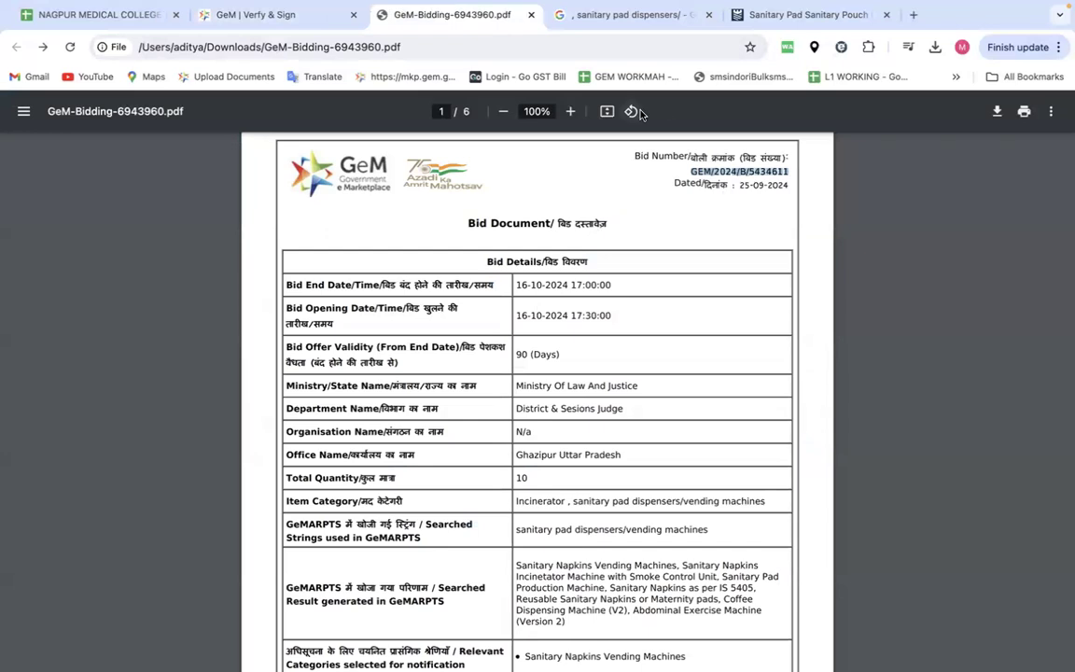
click(643, 17)
click(708, 15)
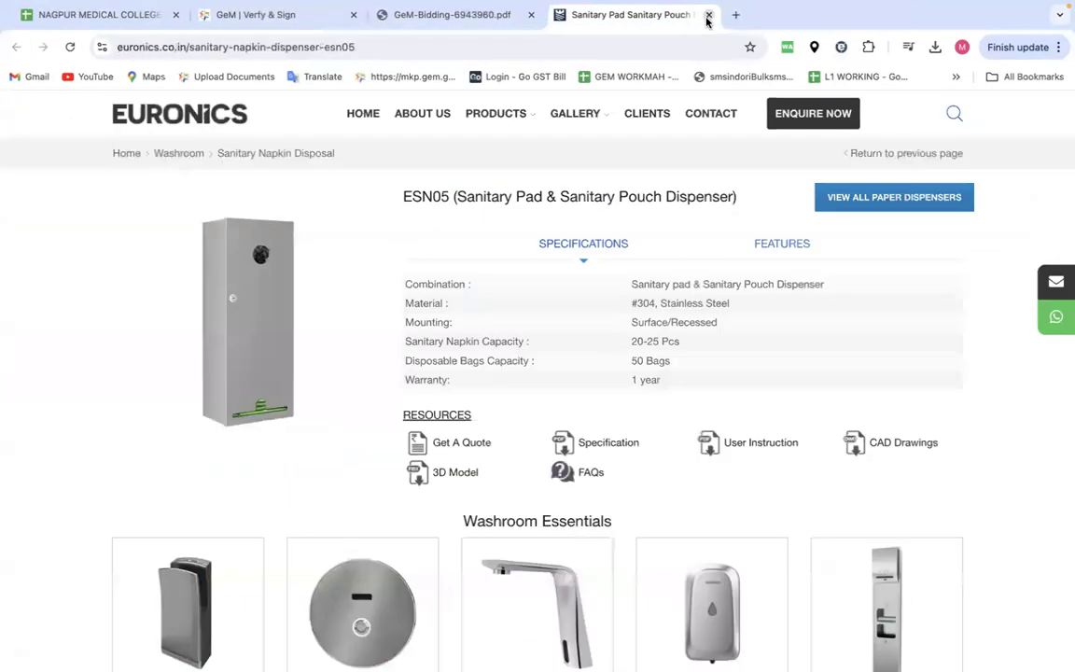
click(708, 15)
click(295, 17)
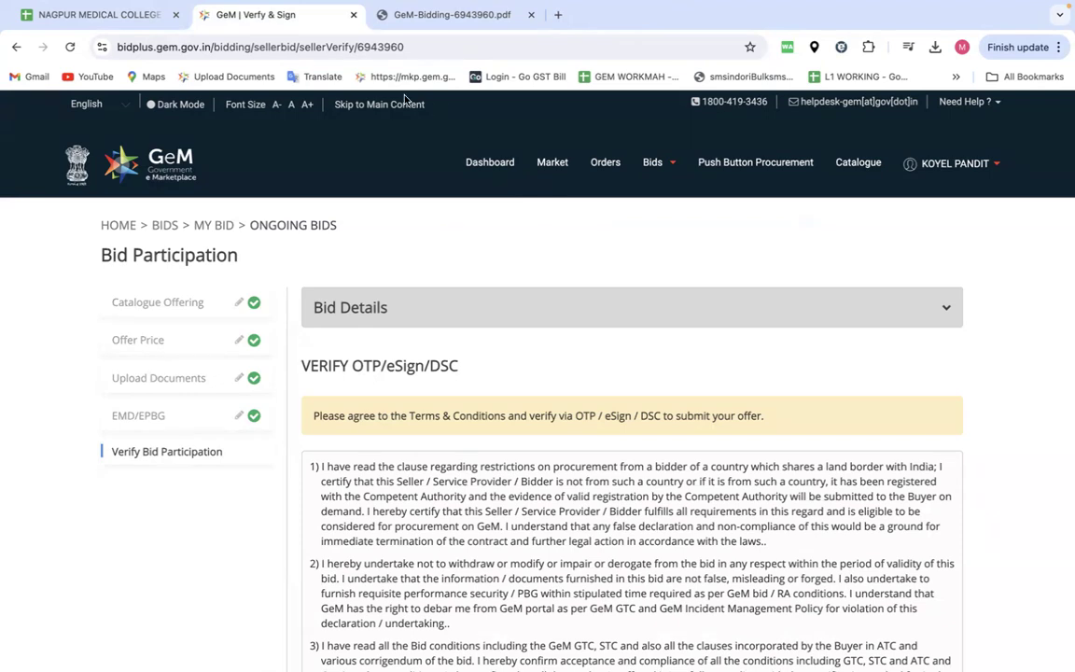
- Review the bid declarations, the Bid Participation Draft Document entry and the OTP, eSign and DSC verification options
scroll(433, 371, down, 3)
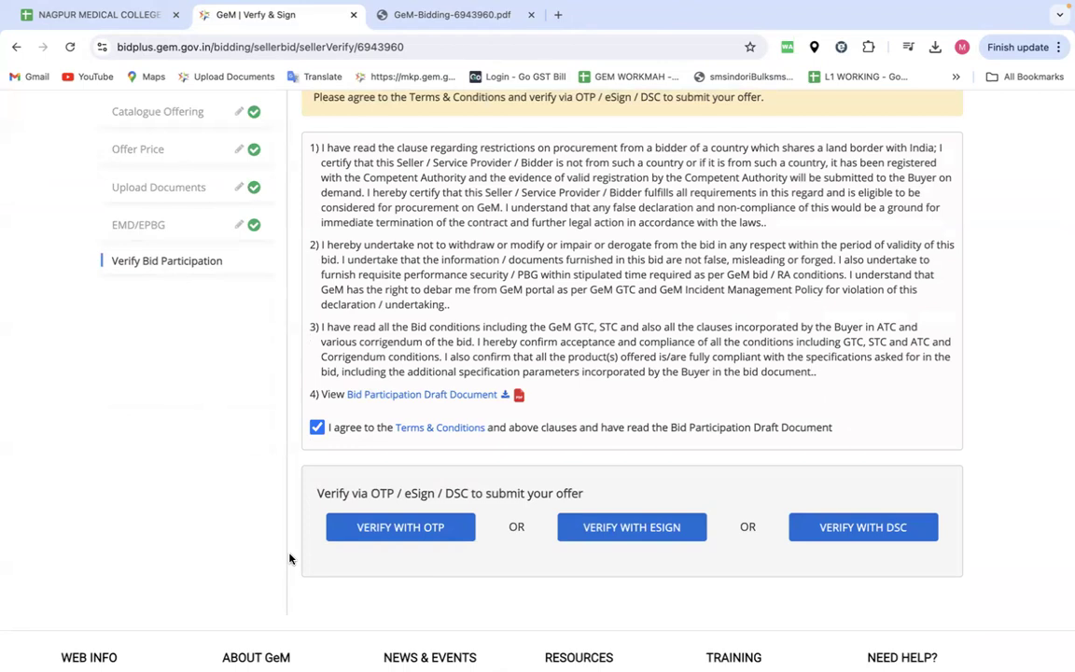
scroll(509, 403, up, 3)
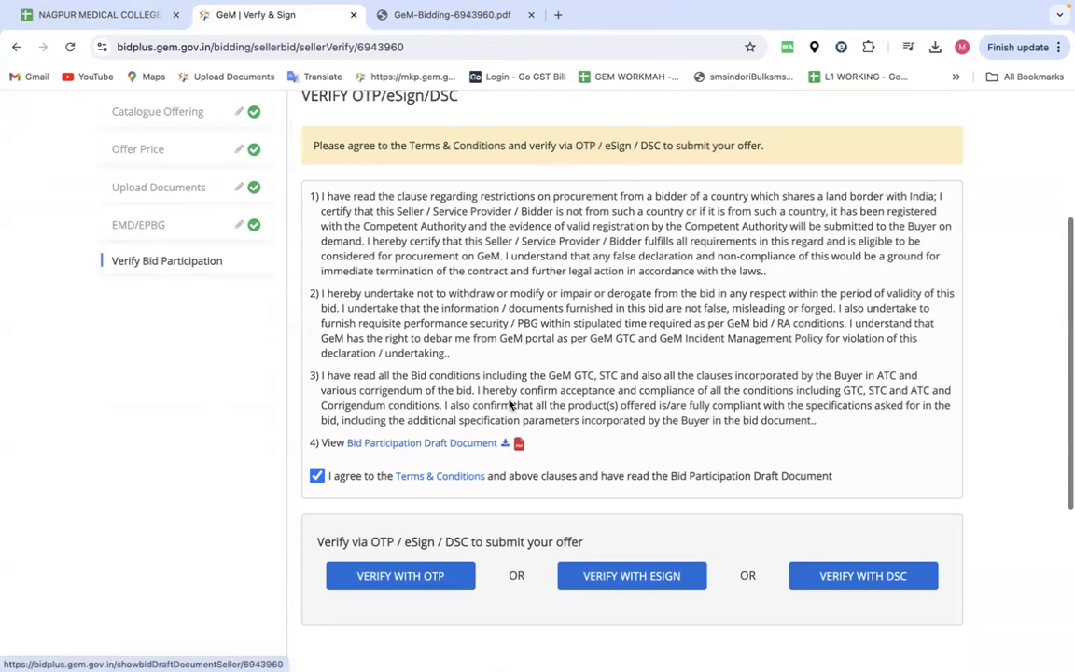
scroll(450, 379, down, 3)
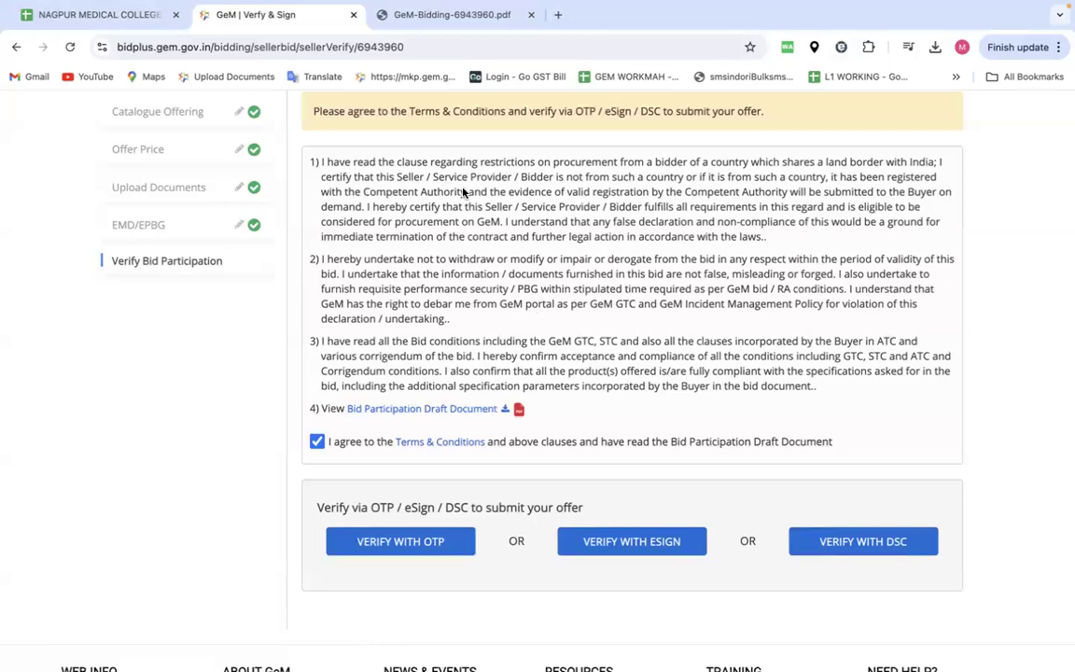
scroll(504, 338, up, 1)
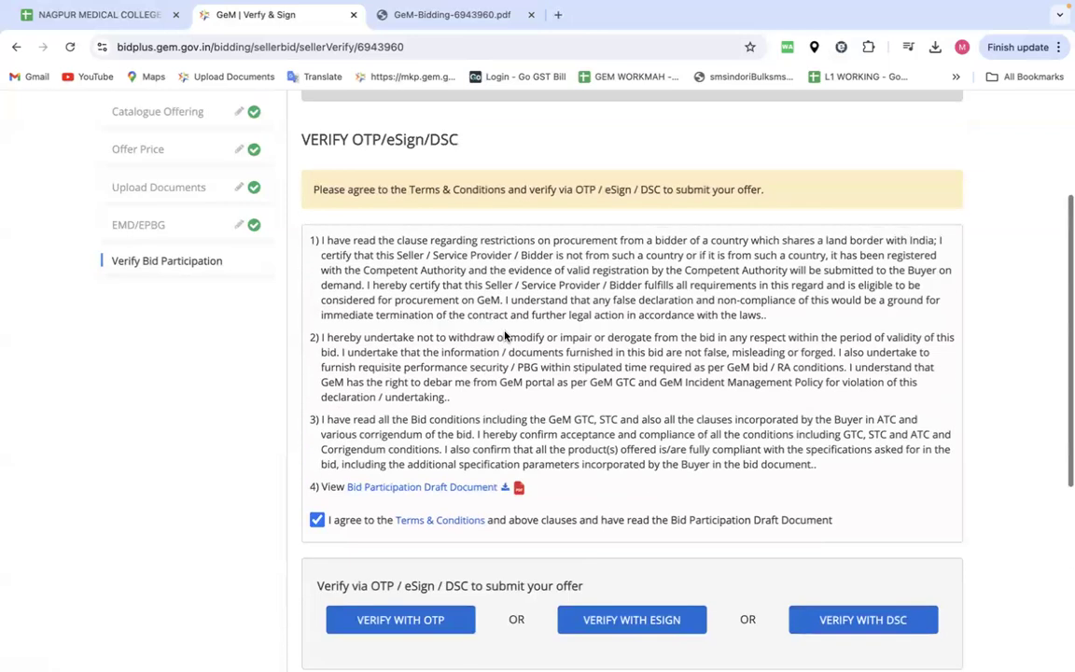
scroll(509, 338, down, 2)
scroll(504, 336, up, 5)
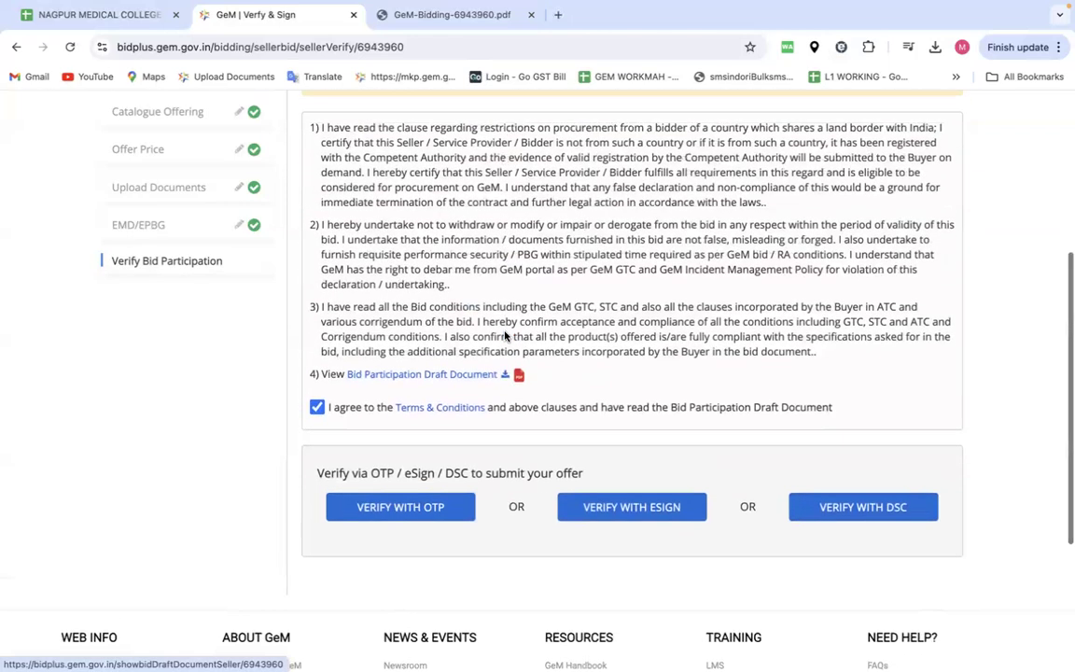
scroll(504, 336, down, 3)
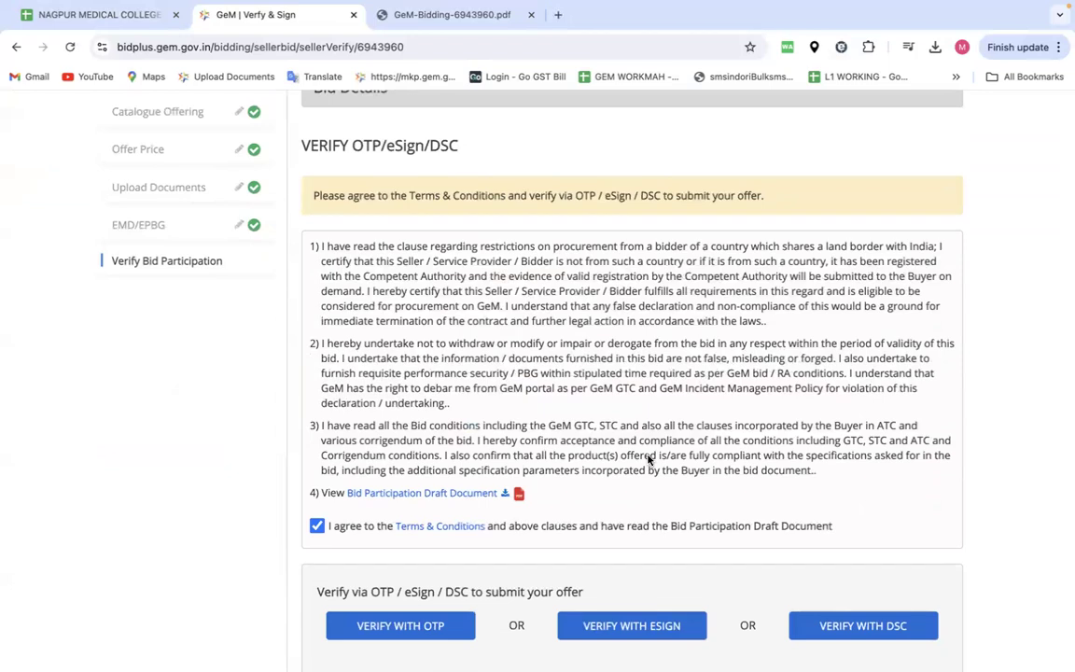
scroll(649, 459, up, 3)
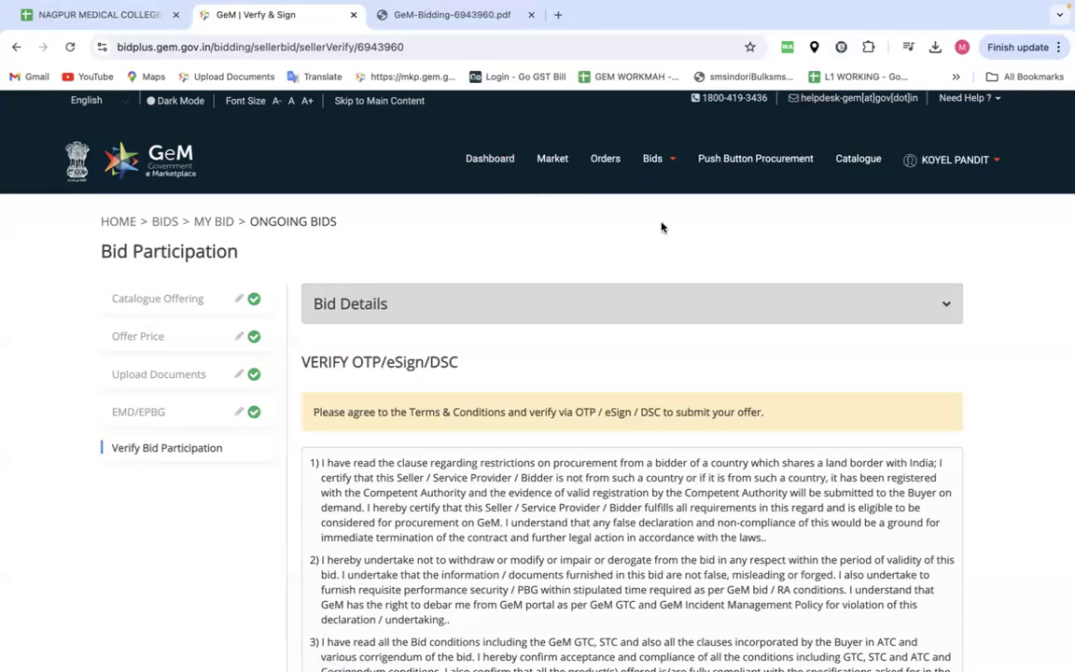
- Open the seller's bid listing and look up bid GEM/2024/B/5378396 with Exact Bid Search
mouse_move(670, 166)
click(653, 187)
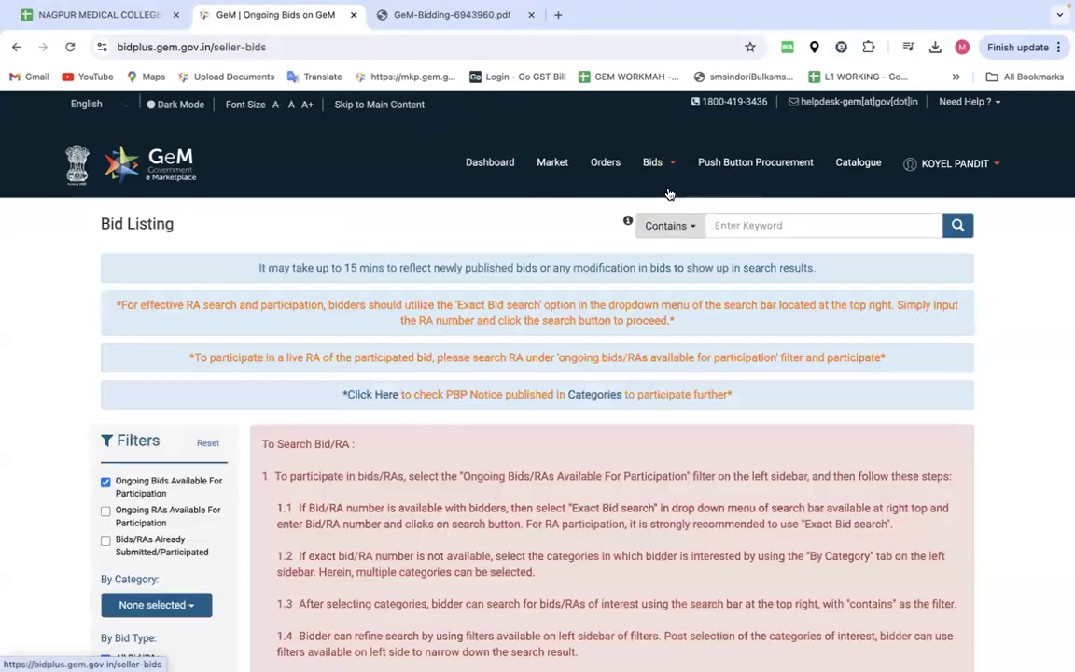
click(668, 226)
click(698, 317)
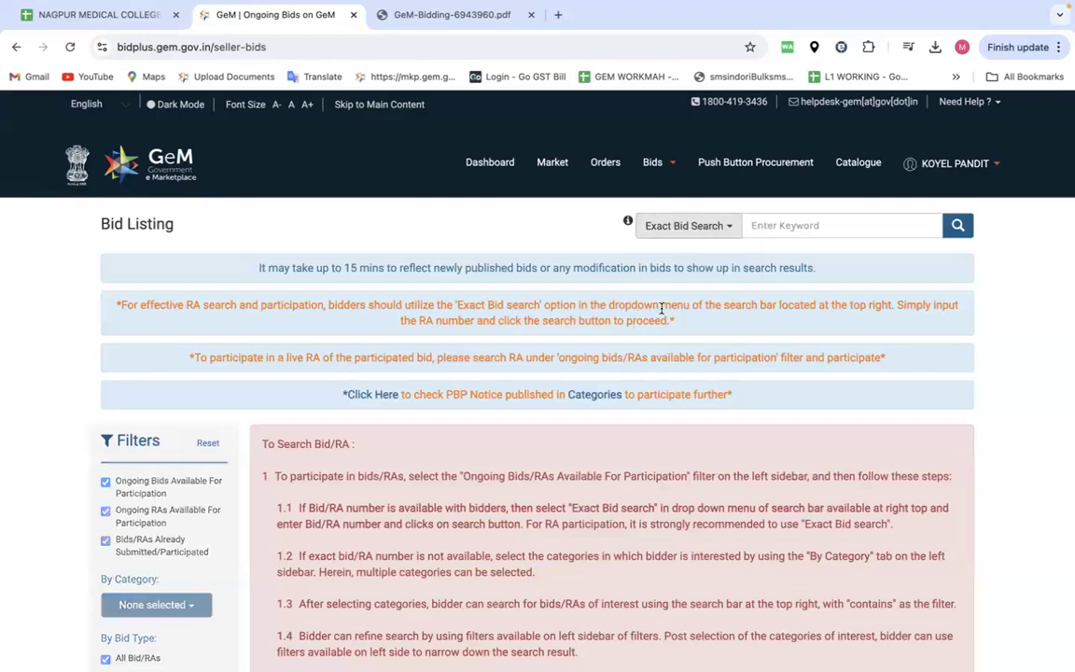
click(772, 237)
text(GEM/2024/B/5378396)
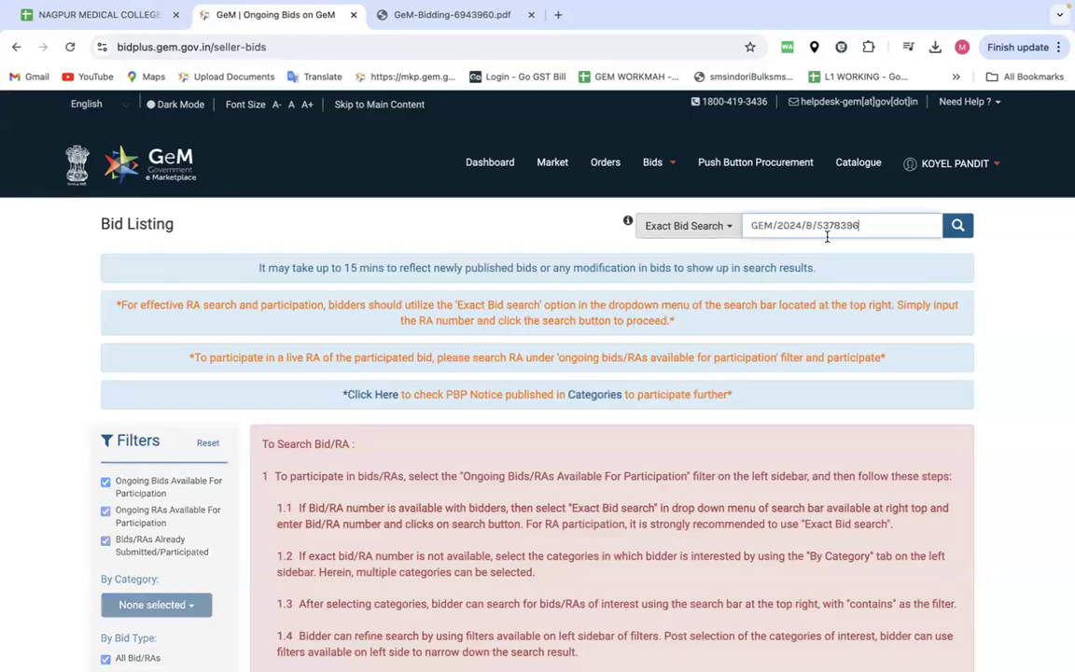
click(958, 225)
scroll(638, 386, down, 3)
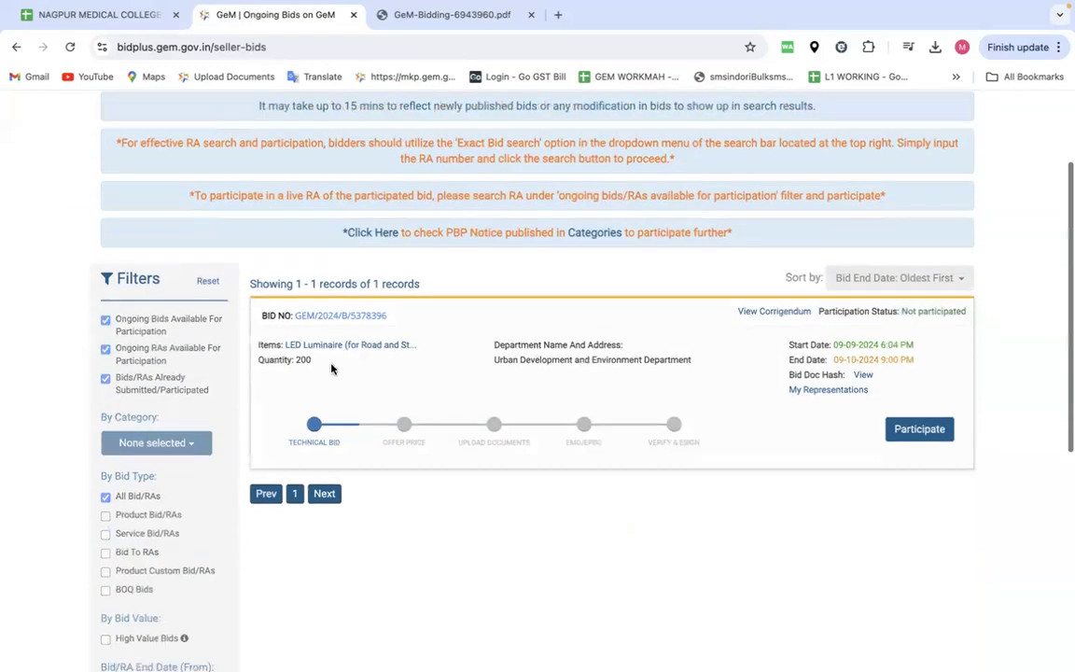
- Start participating in the LED Luminaire bid and bring up the catalogue selection for item 1
click(915, 431)
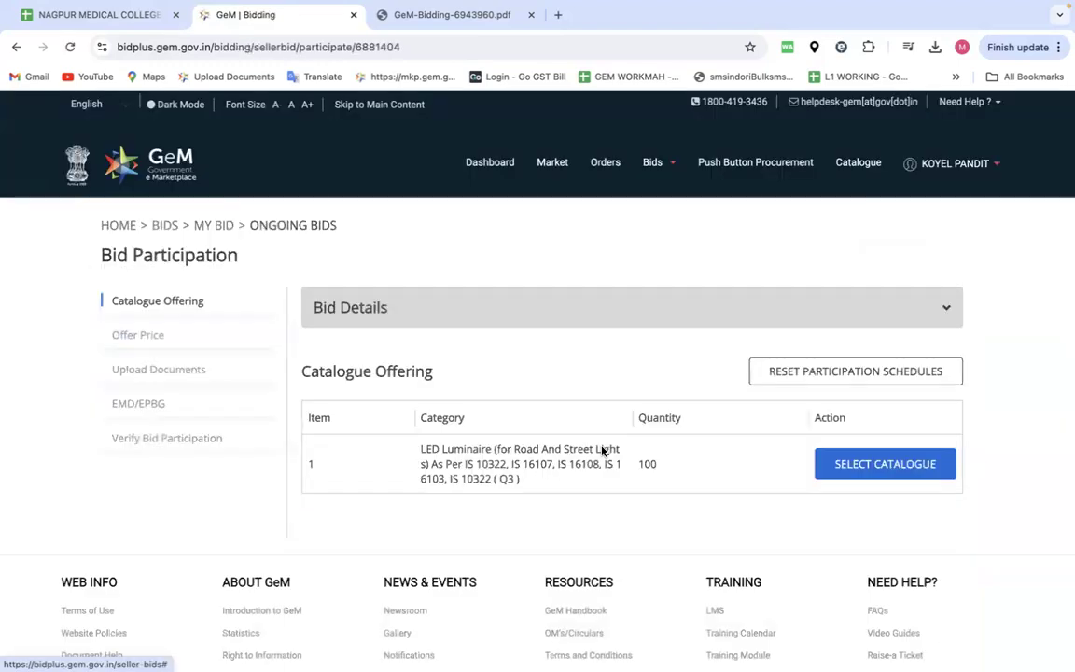
scroll(600, 451, down, 3)
click(860, 313)
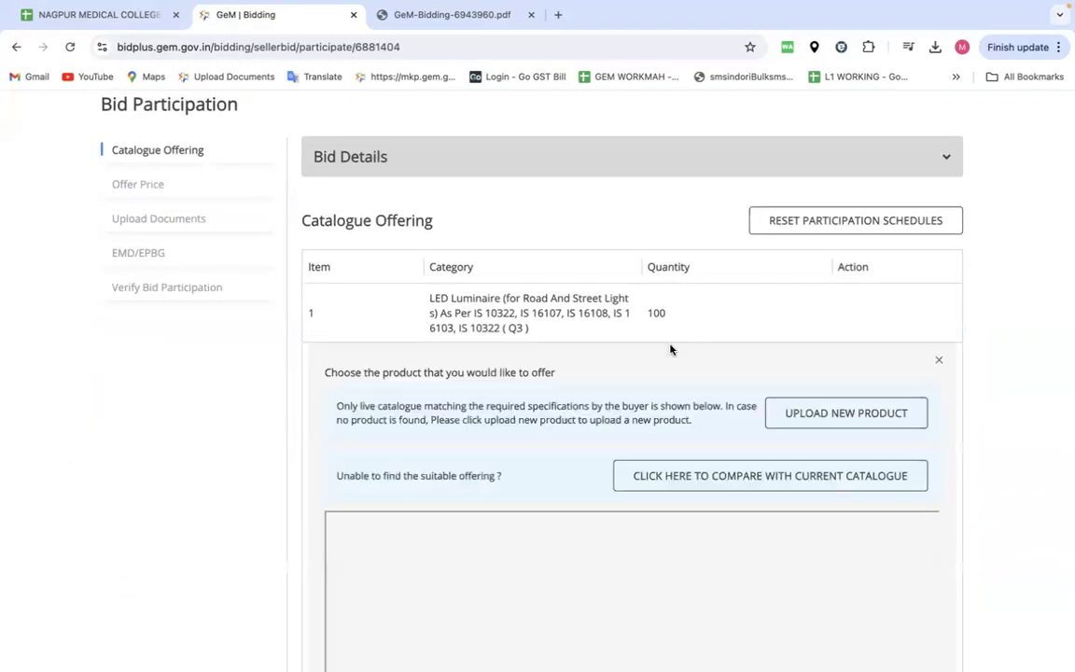
- Choose the Unbranded LED luminaire catalogue for item 1, confirm the offering and continue to the Offer Price stage
scroll(669, 350, down, 5)
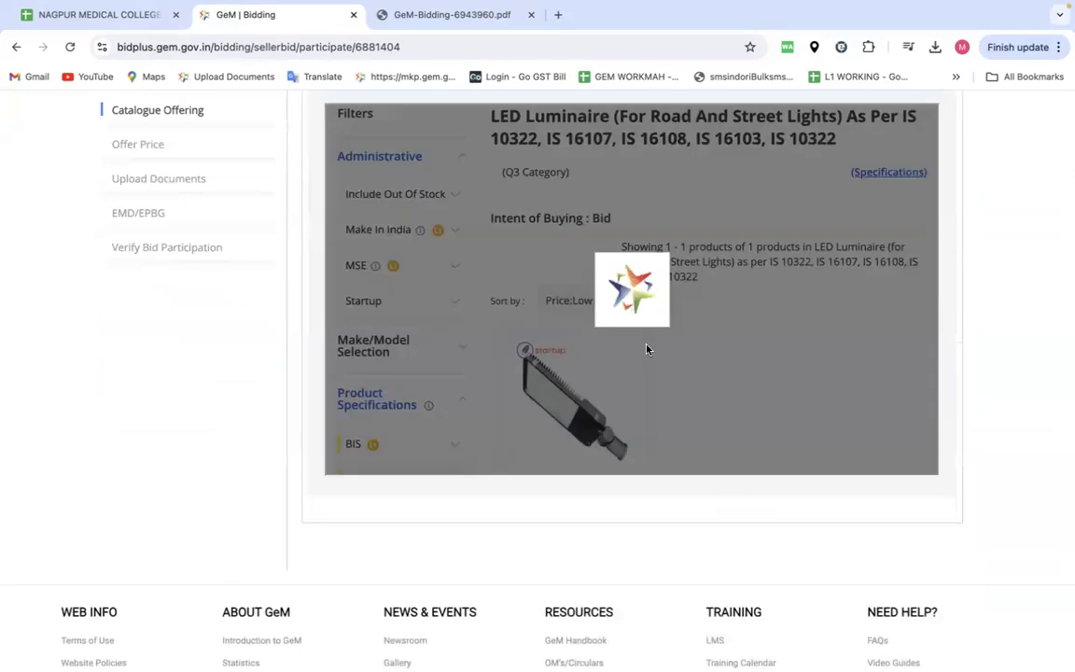
scroll(615, 334, down, 3)
scroll(615, 334, down, 8)
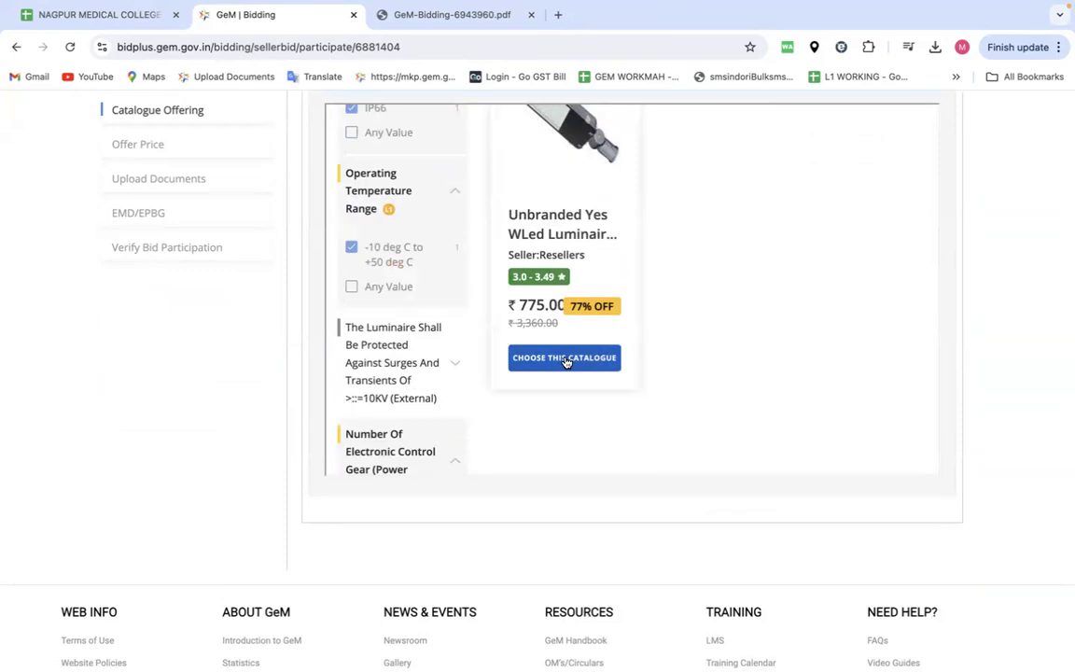
click(565, 360)
scroll(565, 355, down, 3)
click(790, 459)
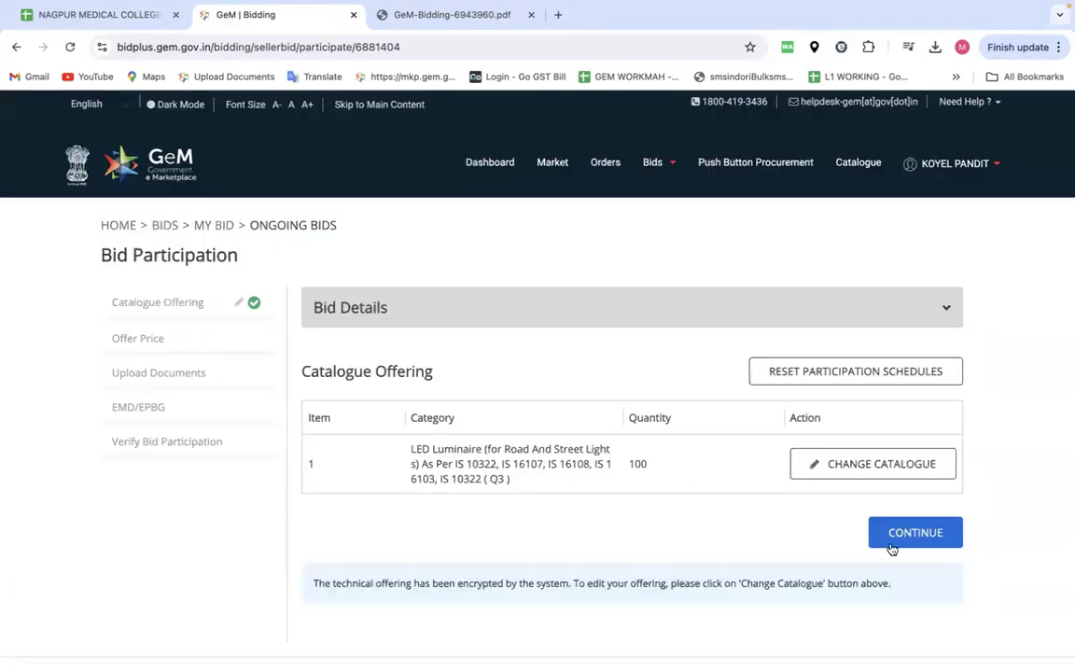
click(892, 530)
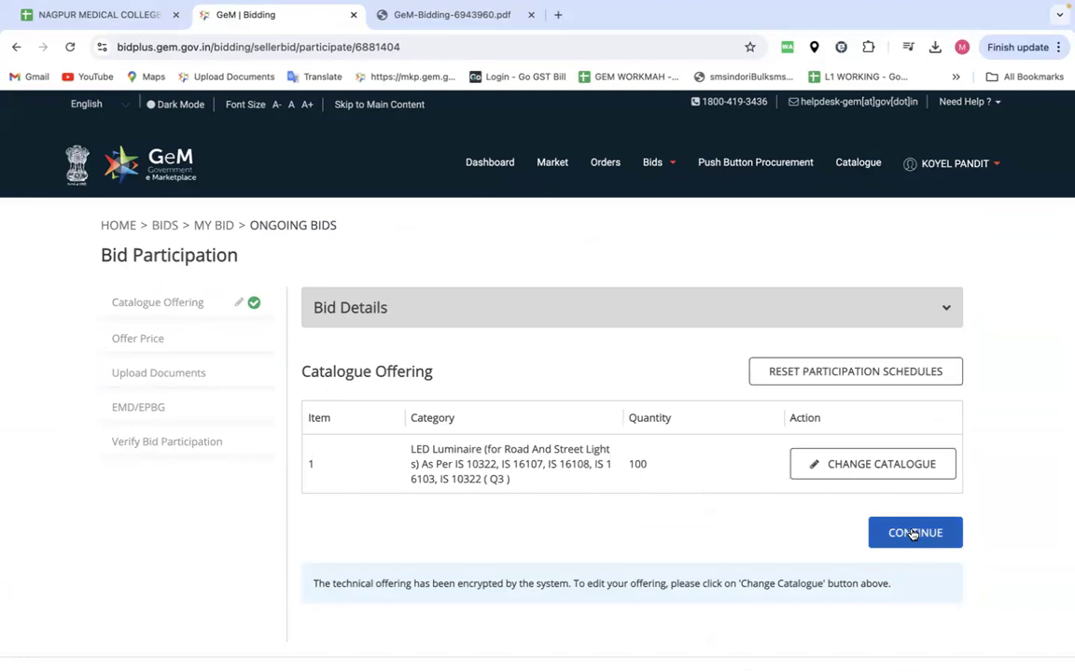
- Quote a tax-inclusive unit price of 3400 for the LED Luminaire and check the total offer price in words
scroll(456, 504, down, 3)
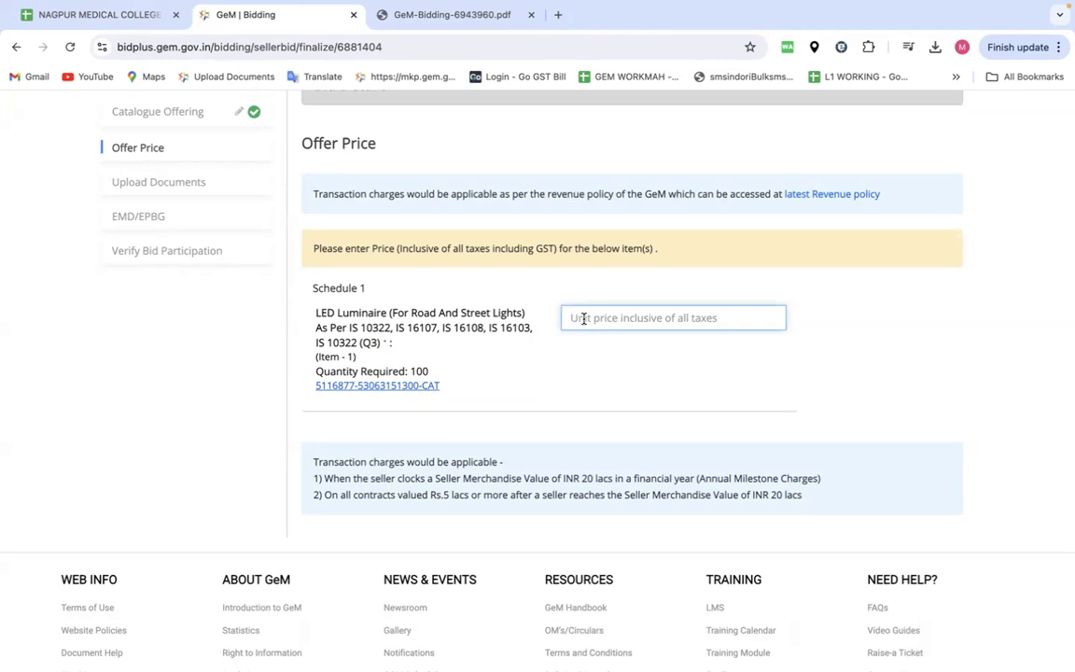
text(3400)
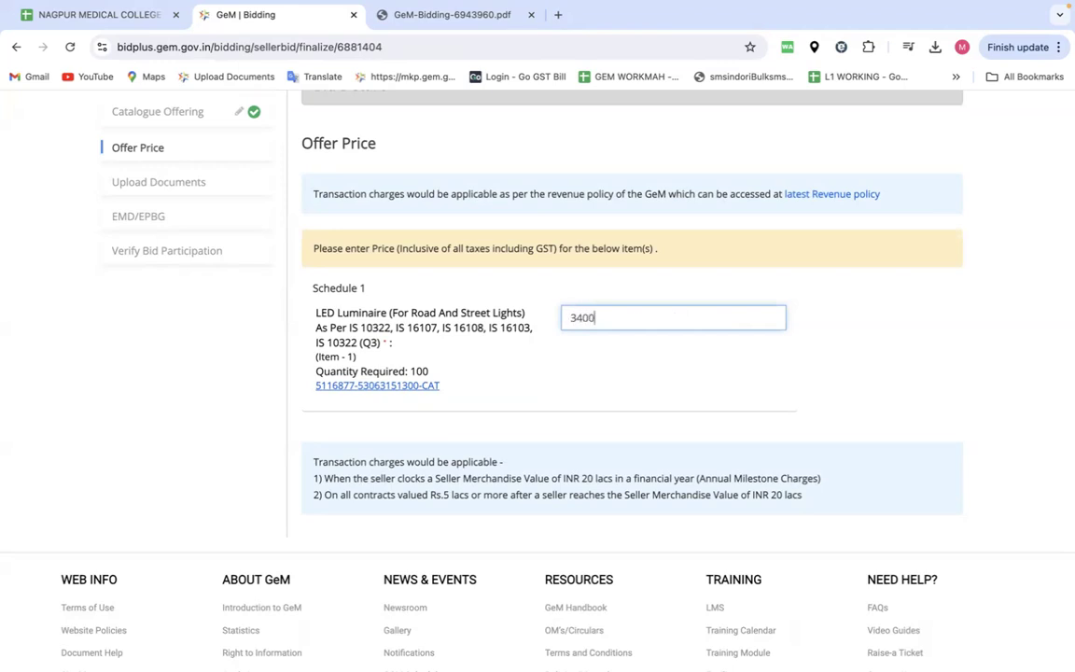
click(630, 372)
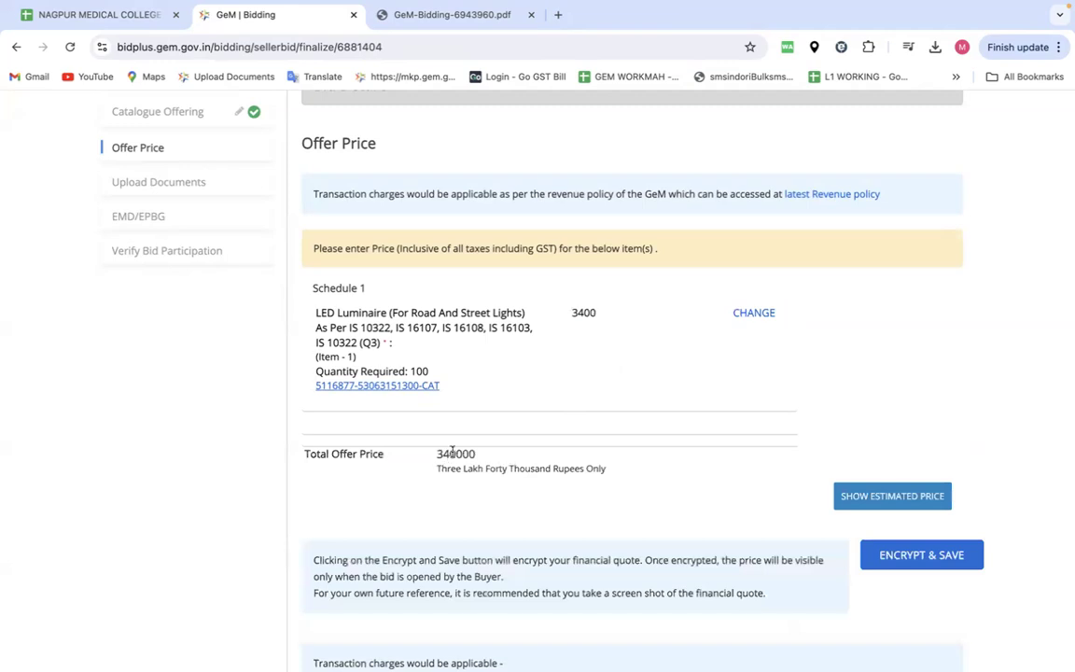
drag(436, 468, 555, 472)
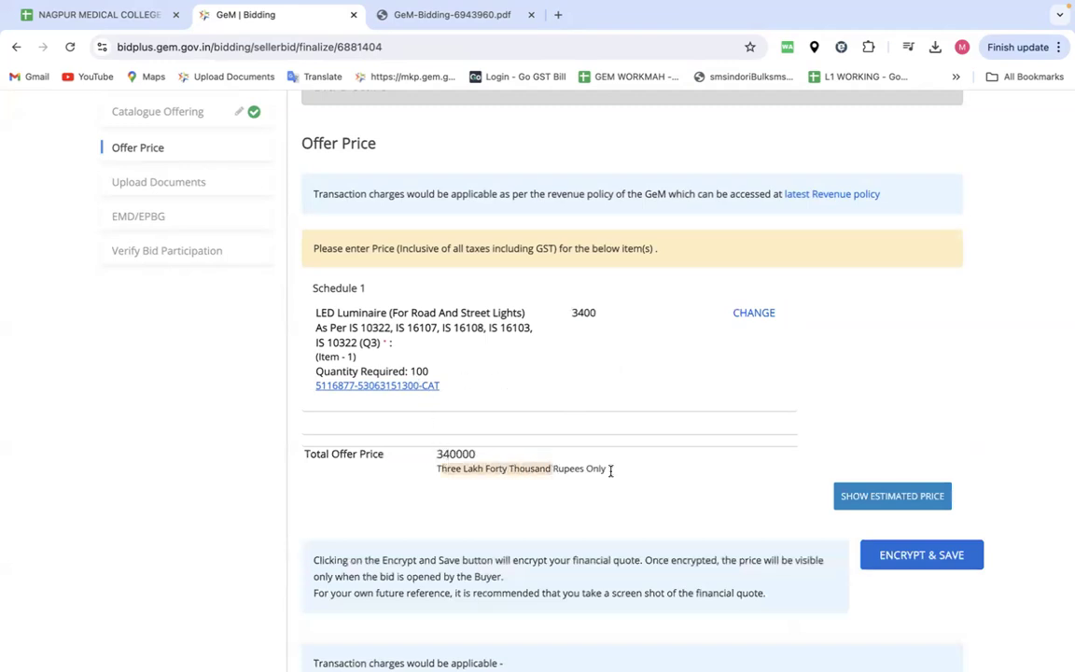
- Review the estimated price for the LED Luminaire quote, then encrypt and save the offer price, accepting the encryption notice
click(849, 499)
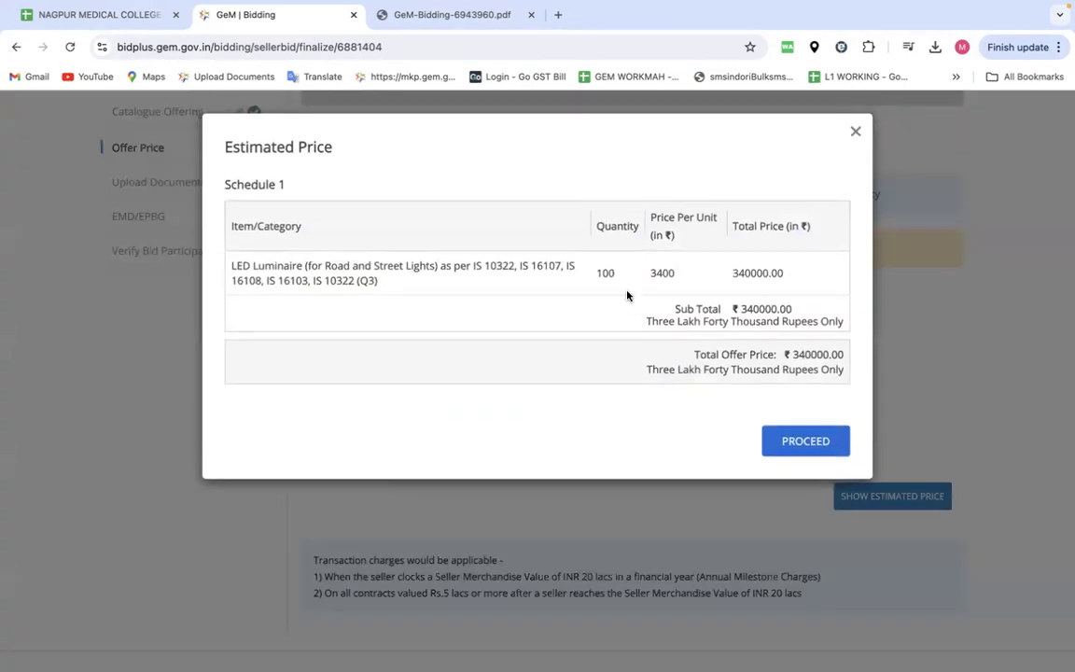
click(806, 443)
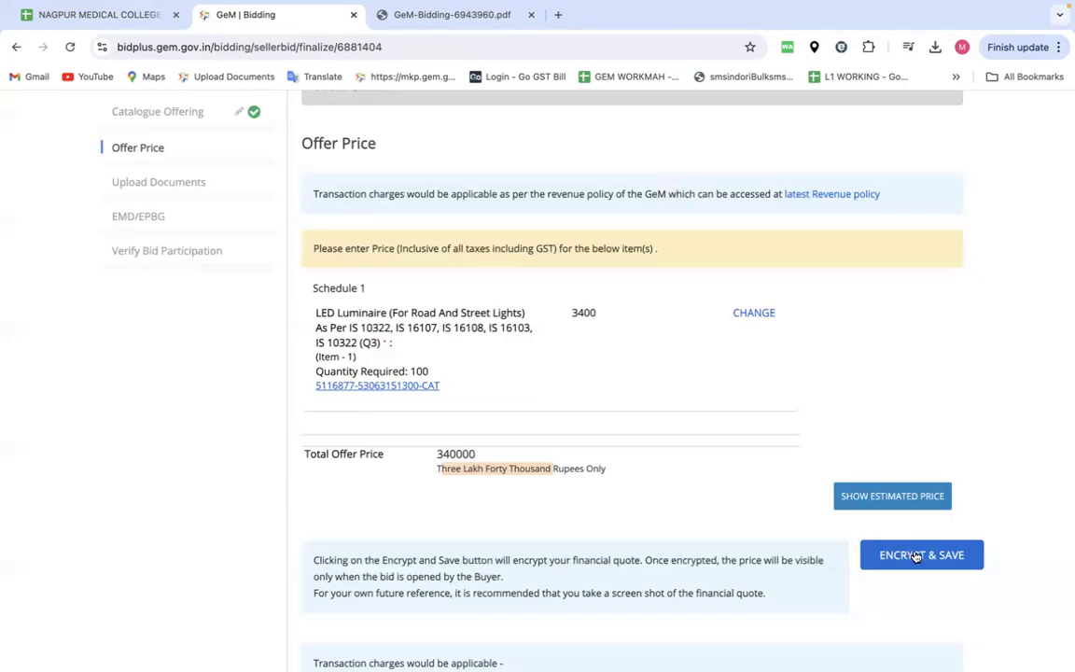
click(915, 557)
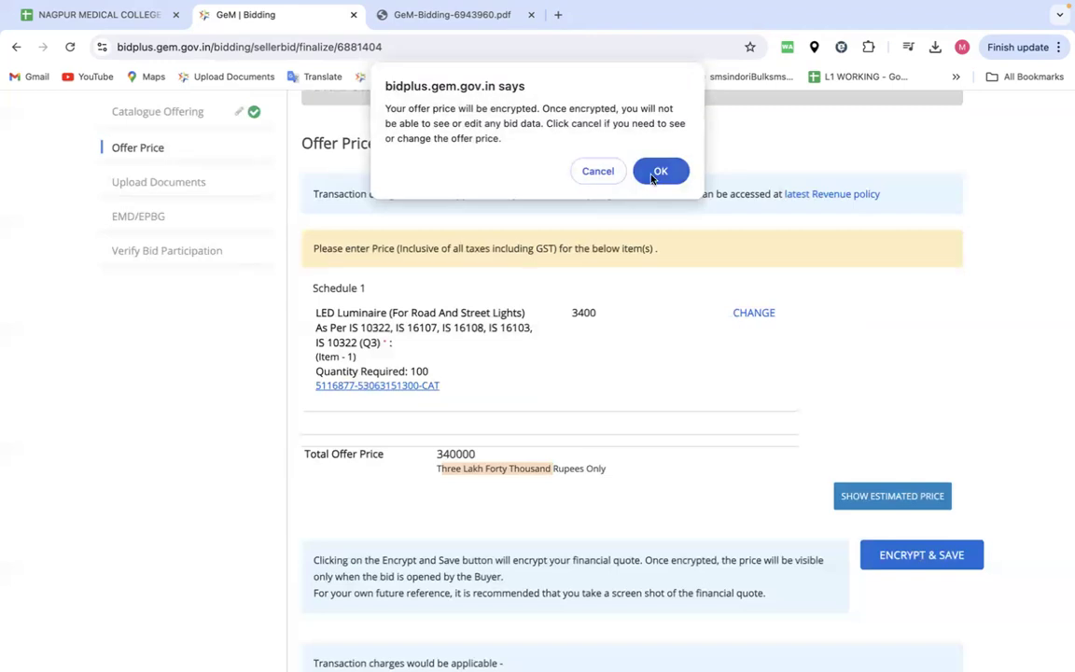
click(656, 161)
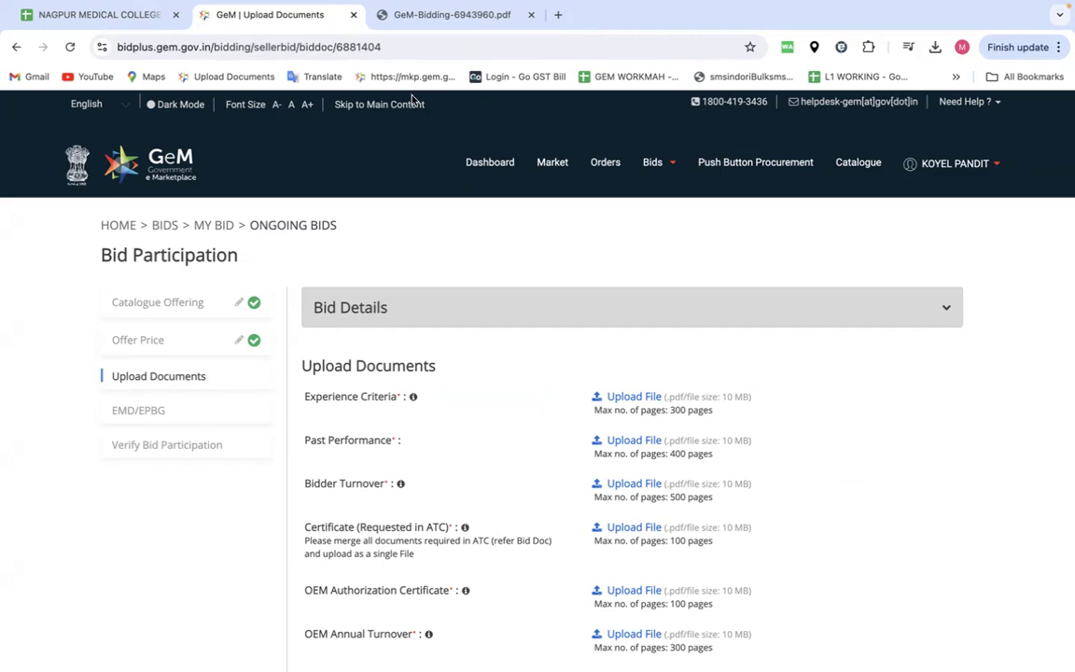
- Look over the required documents and upload MRP PROOF1.pdf from the Desktop for Experience Criteria
scroll(575, 377, down, 3)
scroll(576, 377, up, 1)
scroll(576, 377, down, 5)
scroll(578, 379, up, 10)
click(635, 400)
scroll(411, 401, down, 2)
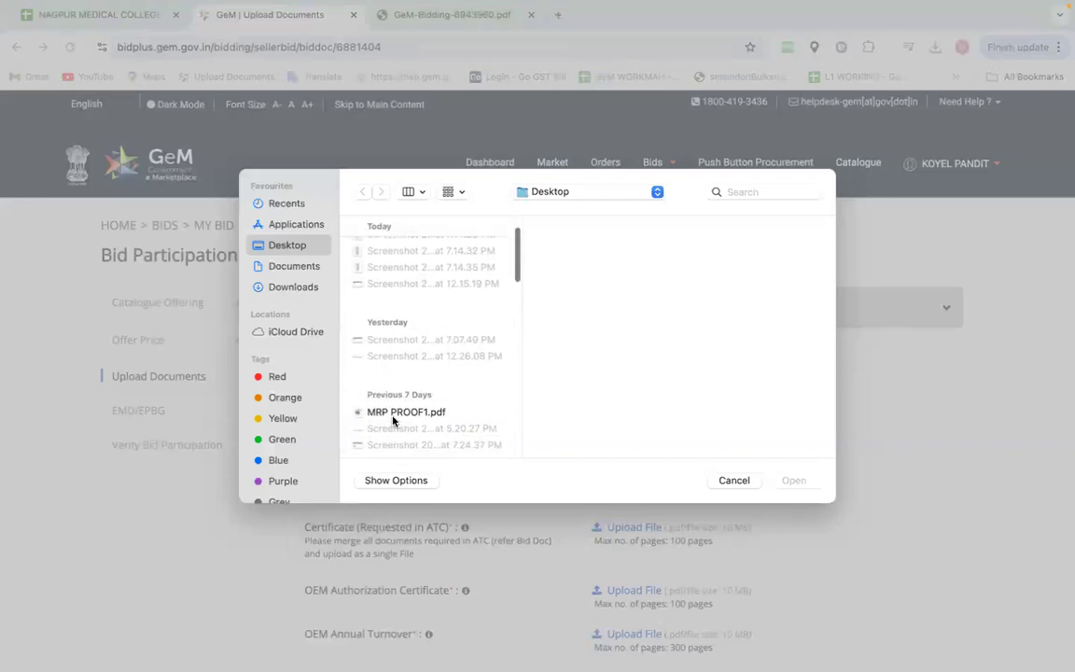
double_click(393, 417)
- Upload MRP PROOF1.pdf for both Past Performance and Bidder Turnover
scroll(653, 317, down, 2)
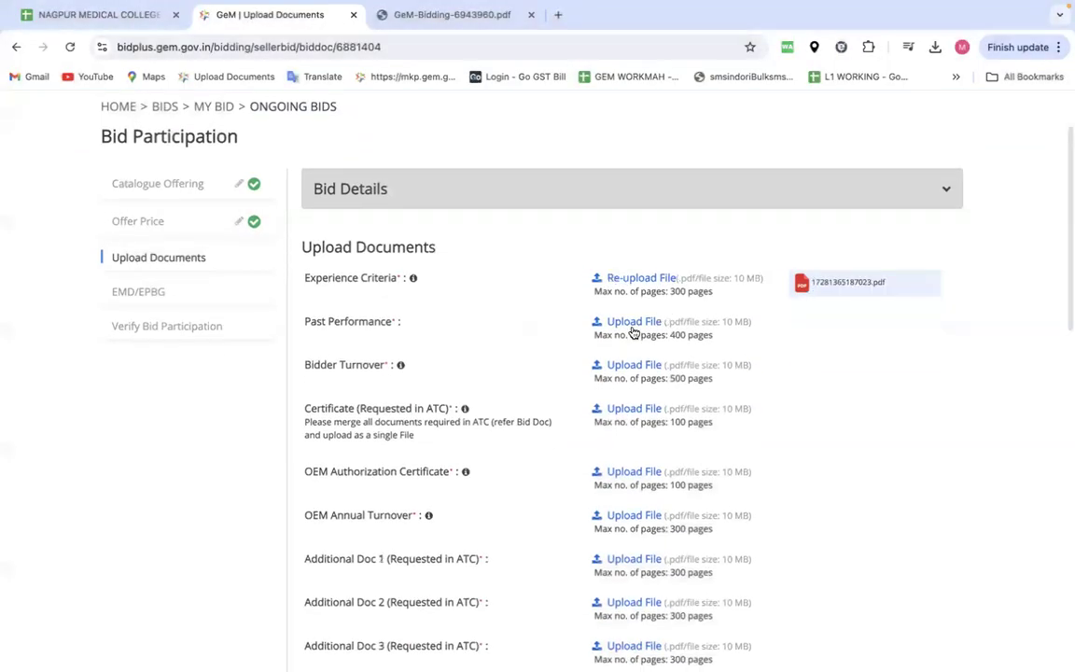
click(633, 329)
scroll(467, 401, down, 2)
double_click(420, 293)
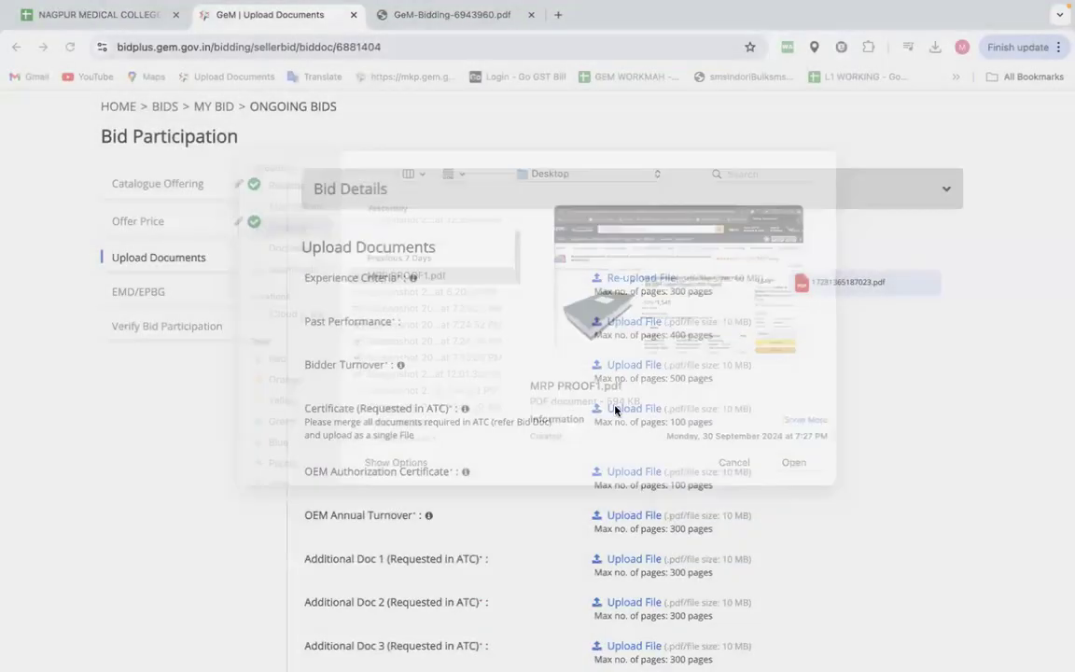
click(630, 367)
scroll(422, 392, down, 1)
double_click(426, 337)
- Upload MRP PROOF1.pdf for the Certificate (Requested in ATC) and the OEM Authorization Certificate
scroll(653, 373, down, 2)
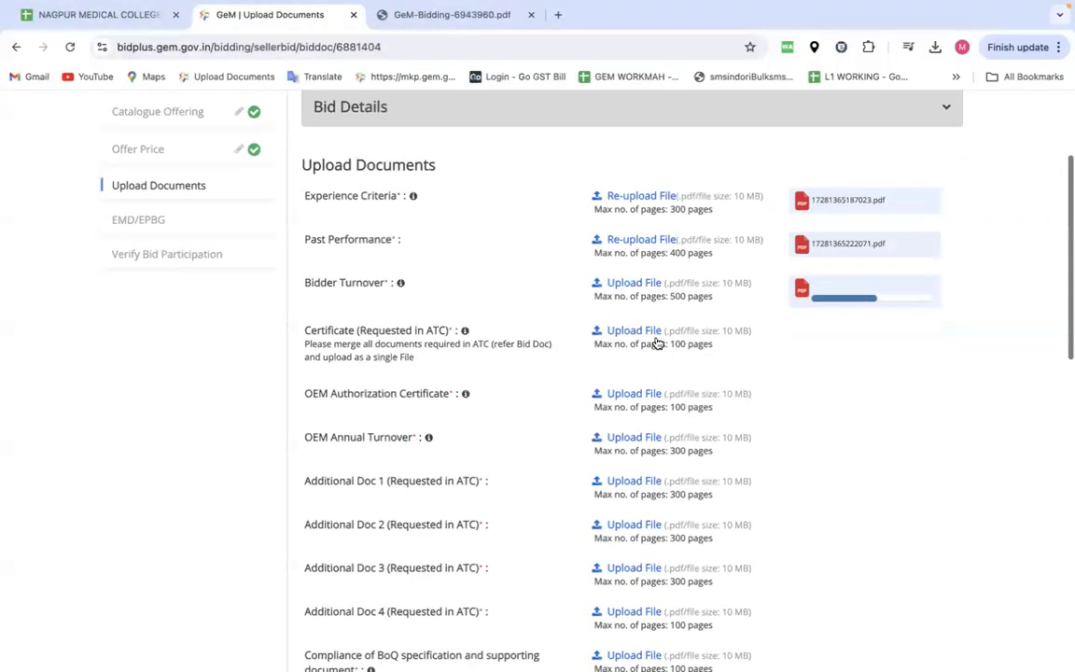
click(647, 336)
scroll(392, 429, down, 2)
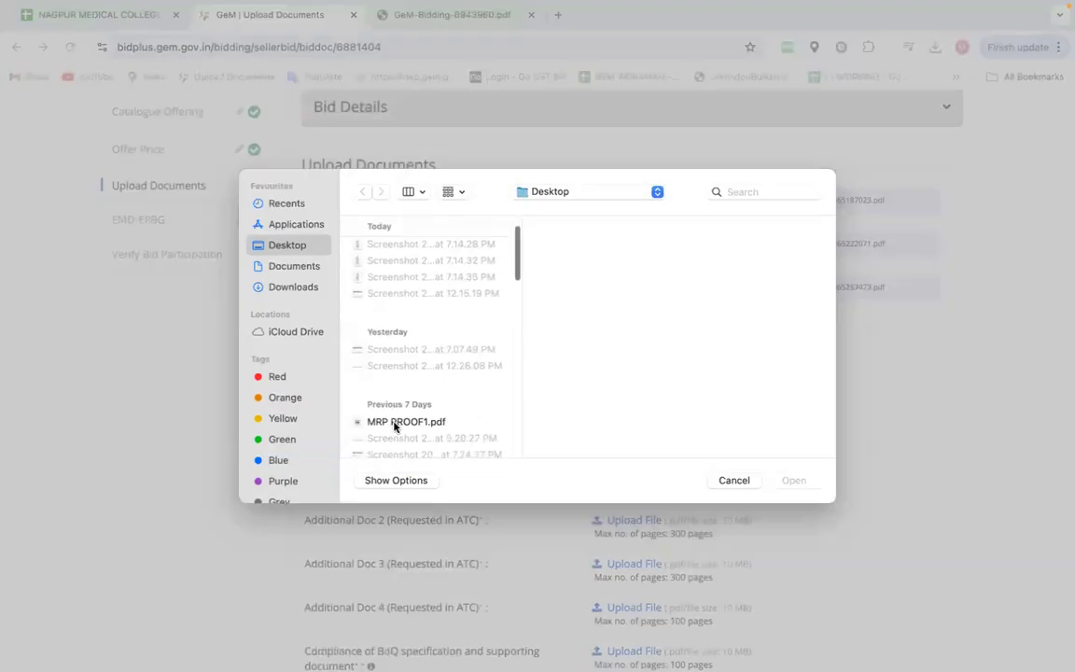
double_click(394, 425)
scroll(560, 401, down, 2)
click(622, 323)
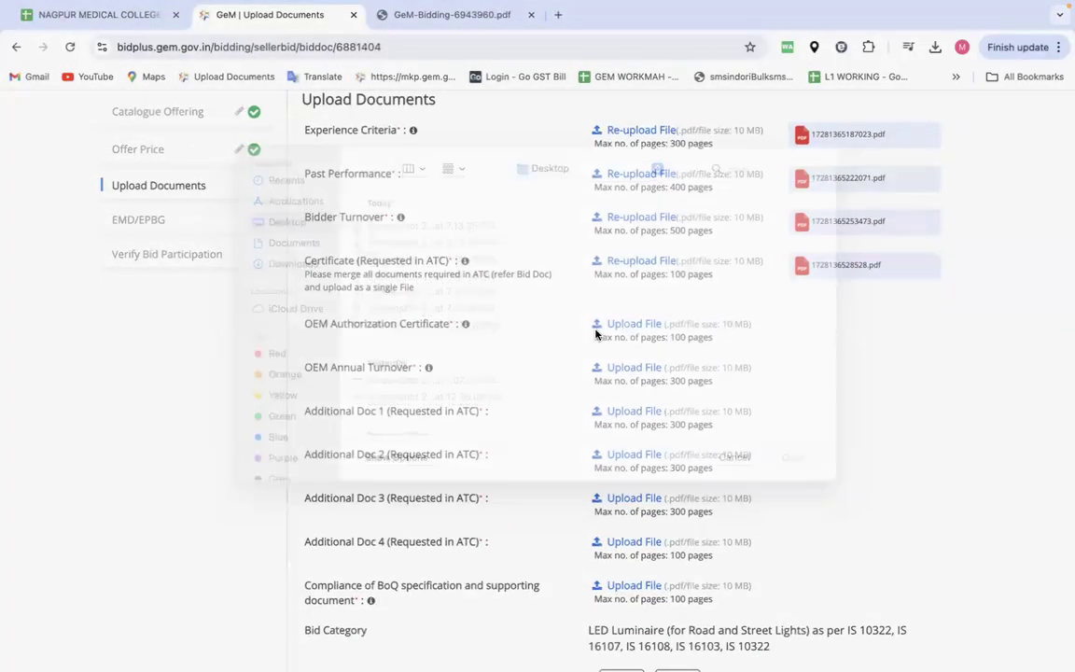
scroll(415, 373, down, 1)
double_click(413, 369)
- Upload MRP PROOF1.pdf for OEM Annual Turnover and Additional Doc 1 (Requested in ATC)
scroll(712, 371, down, 1)
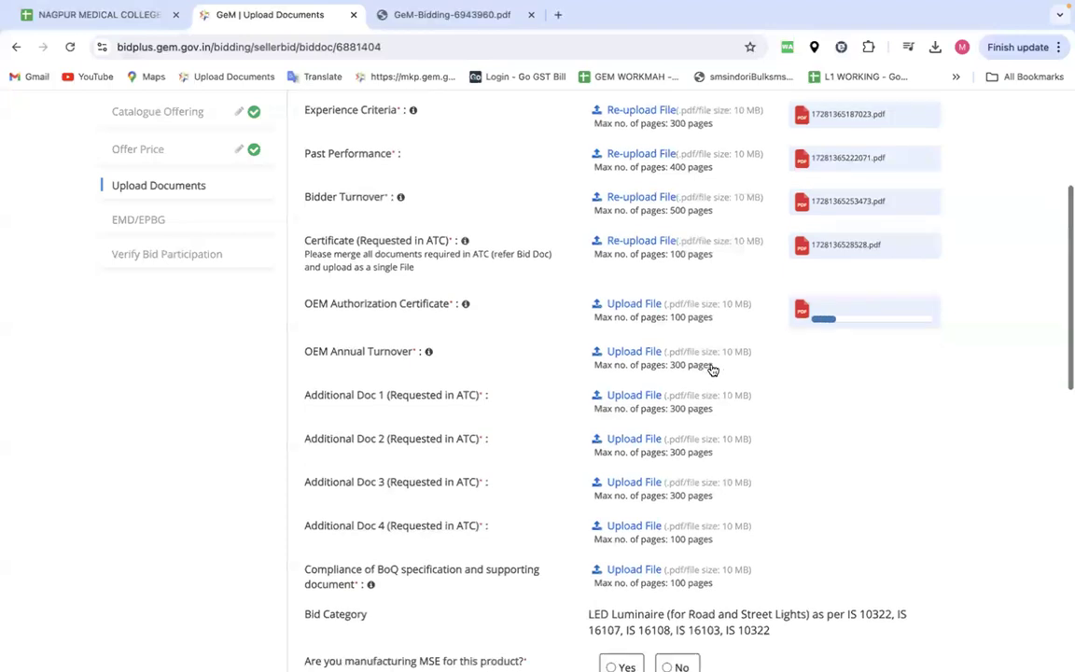
click(635, 353)
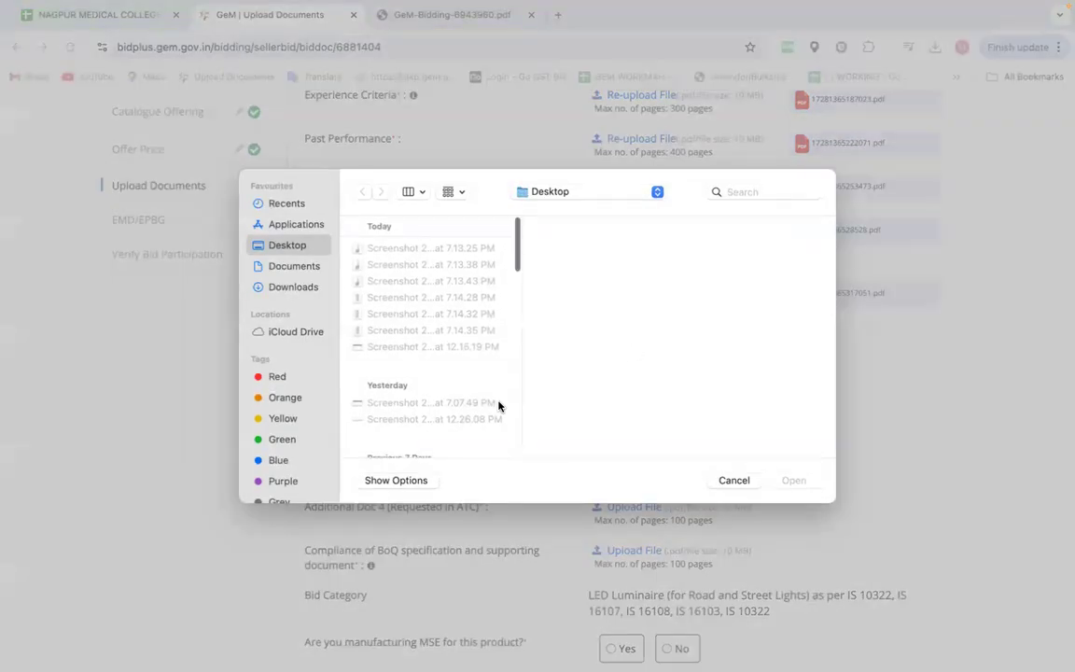
scroll(365, 375, down, 2)
double_click(403, 420)
scroll(653, 341, down, 1)
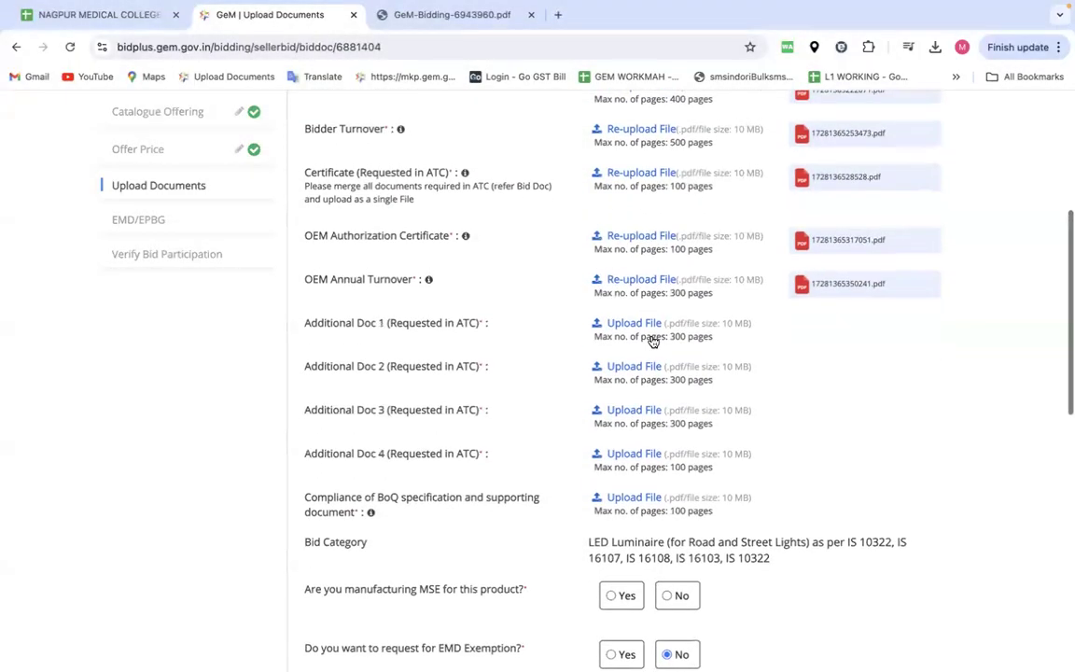
click(633, 324)
scroll(415, 398, down, 2)
double_click(419, 398)
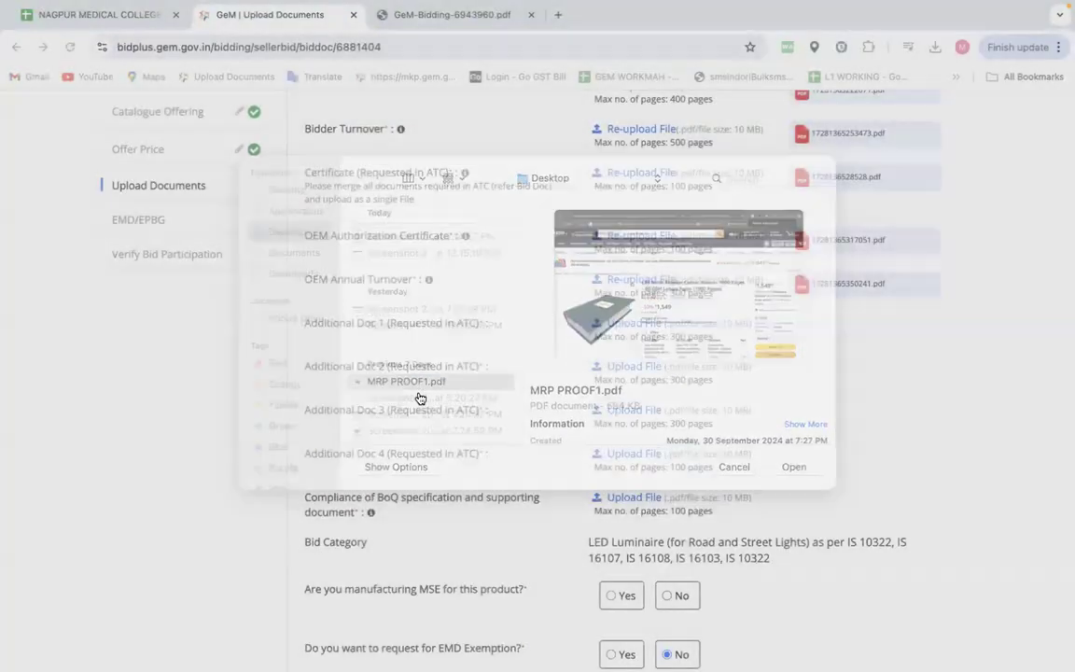
- Upload MRP PROOF1.pdf for Additional Doc 2 and Additional Doc 3 (Requested in ATC)
click(622, 308)
scroll(446, 397, down, 2)
double_click(413, 386)
scroll(631, 374, down, 1)
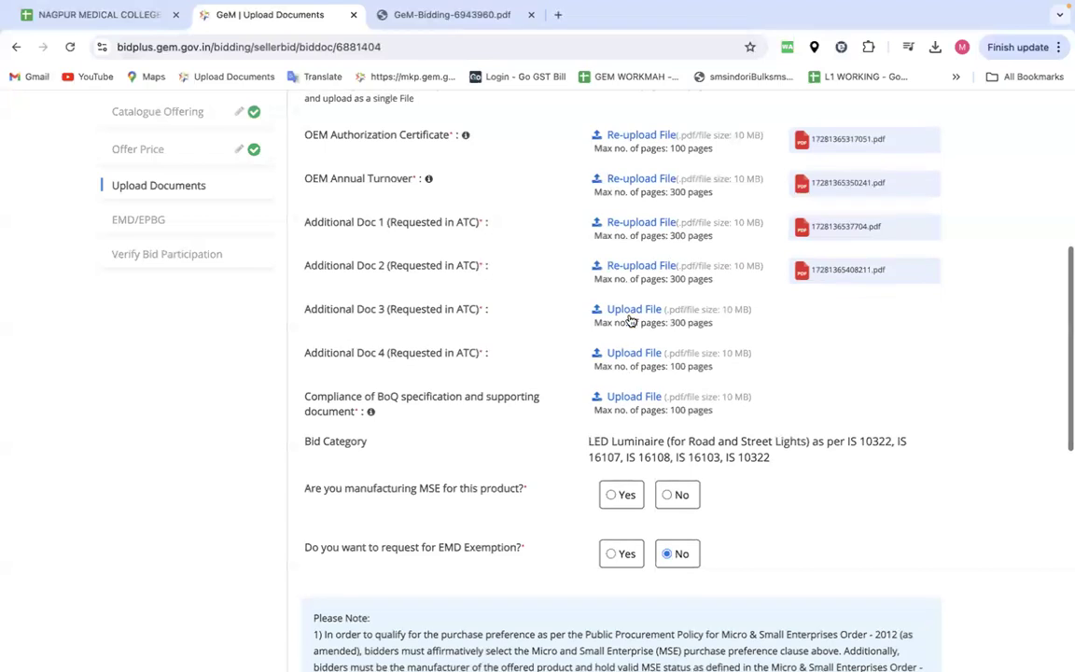
click(631, 313)
scroll(439, 377, down, 3)
double_click(419, 406)
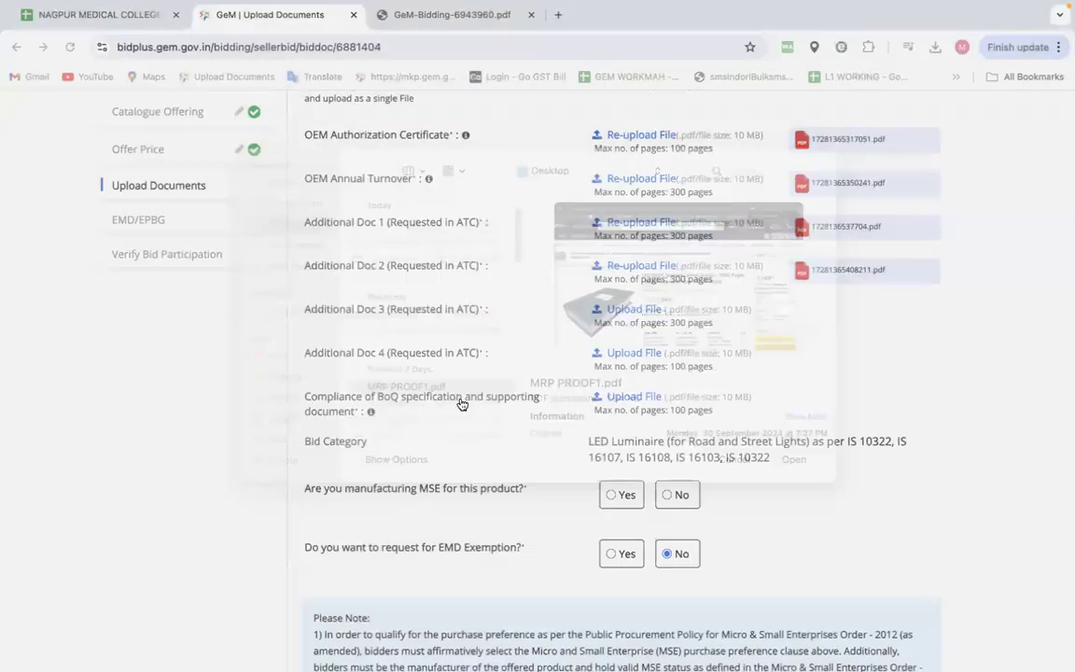
- Upload MRP PROOF1.pdf for Additional Doc 4 and for Compliance of BoQ specification and supporting document
scroll(461, 403, down, 1)
click(618, 309)
scroll(451, 353, down, 1)
double_click(415, 403)
scroll(587, 360, down, 1)
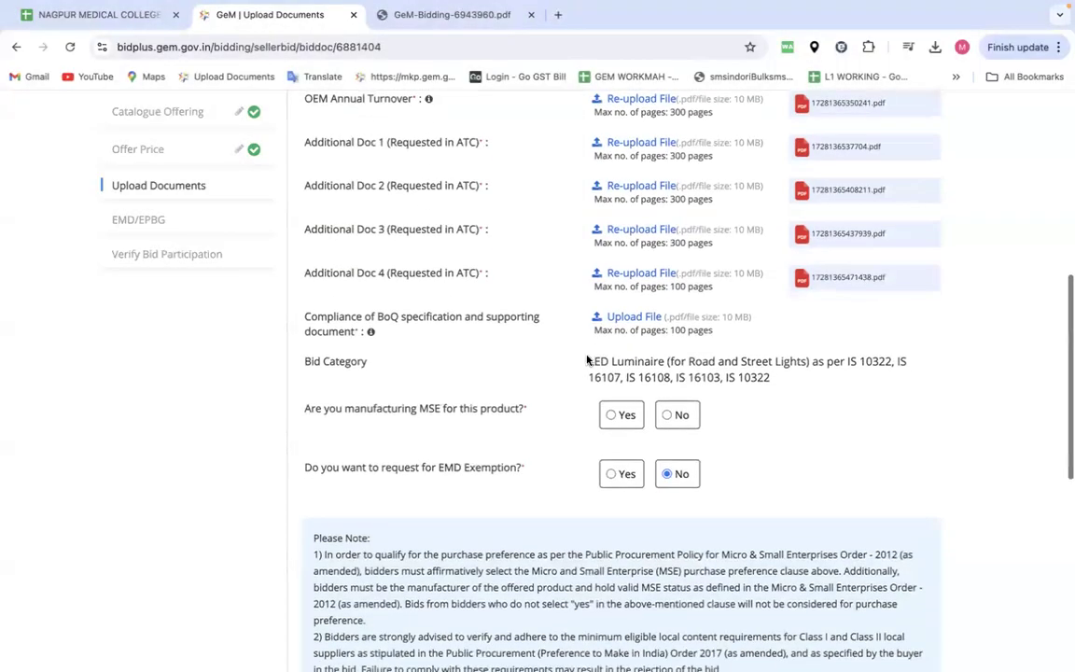
click(628, 317)
scroll(461, 326, down, 1)
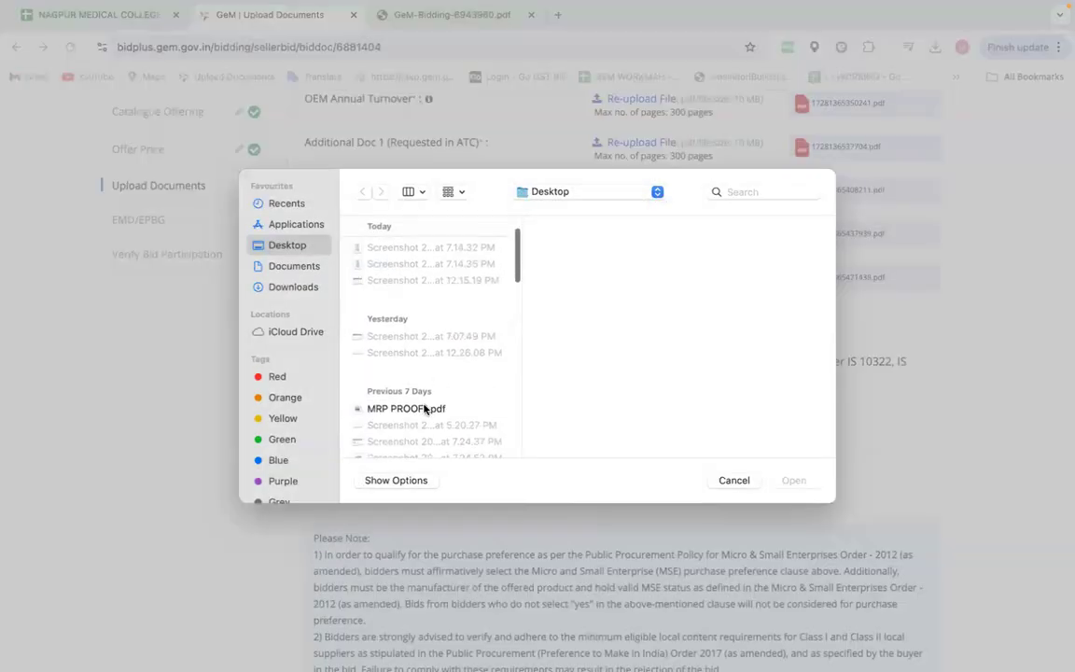
double_click(425, 409)
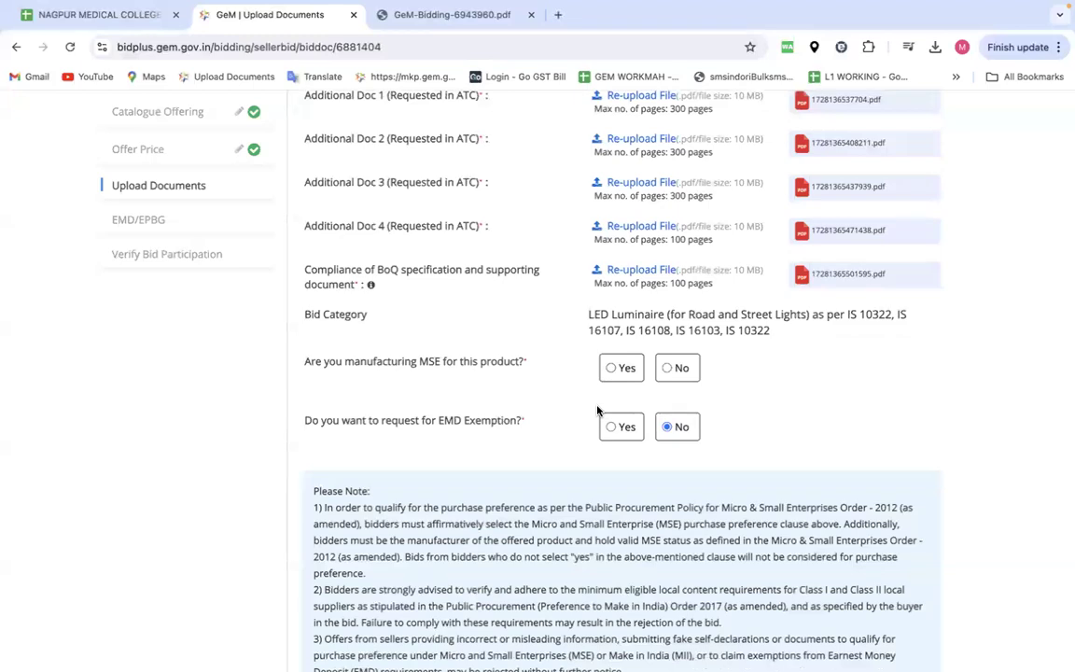
- Answer No to being a manufacturing MSE for this product and review all the uploaded documents
click(668, 368)
scroll(751, 412, down, 4)
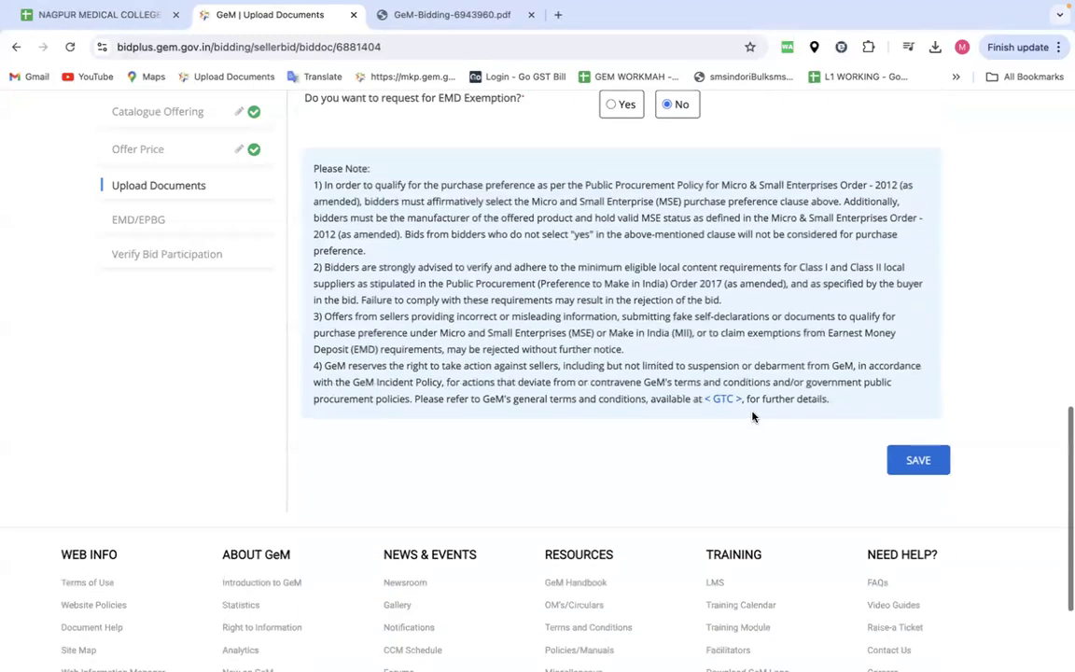
scroll(664, 404, up, 2)
scroll(665, 403, up, 10)
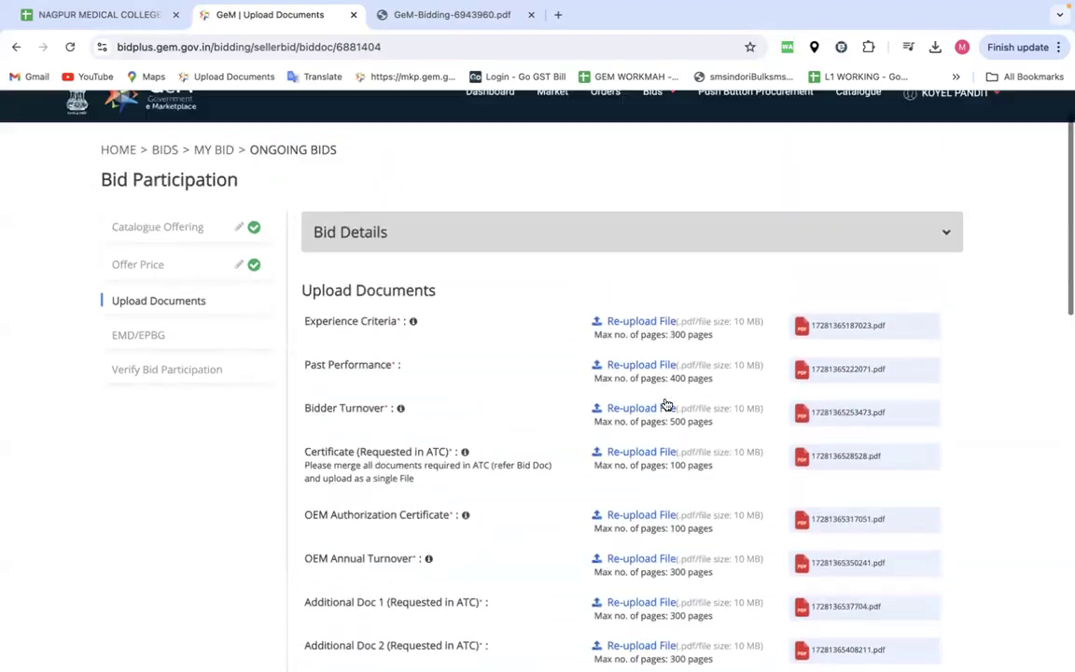
scroll(667, 403, down, 5)
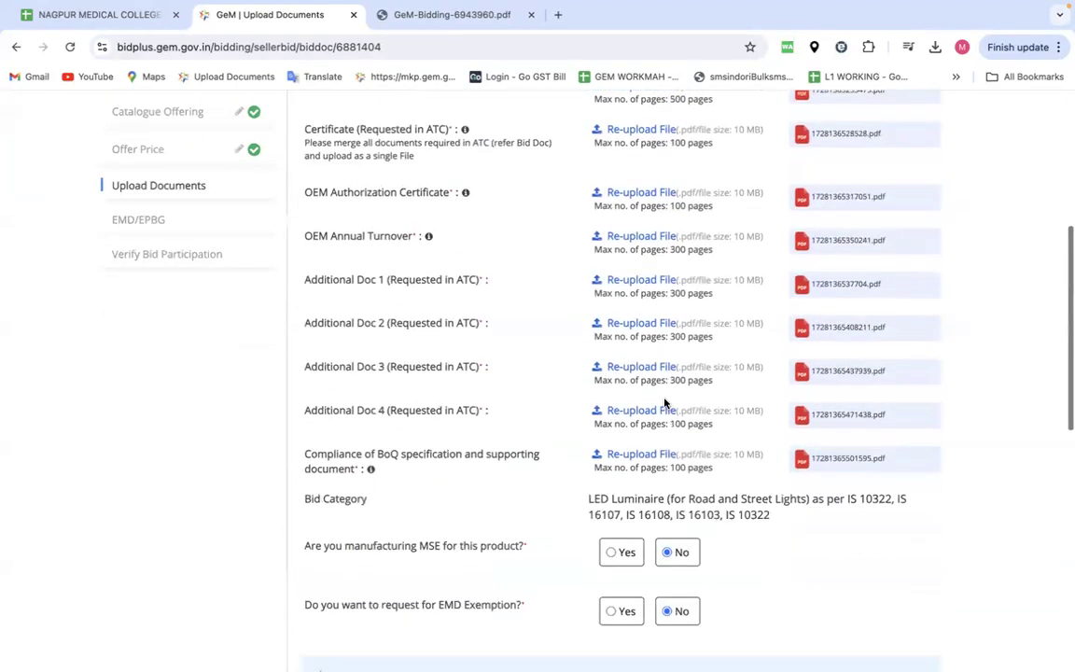
scroll(665, 403, up, 1)
scroll(666, 402, up, 1)
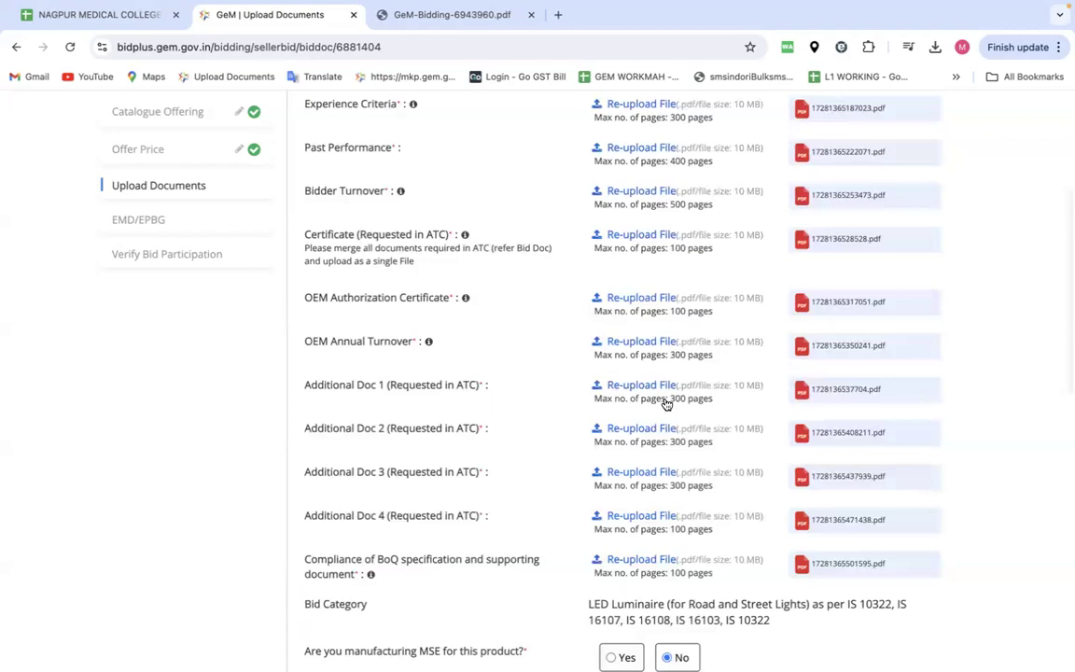
scroll(666, 401, down, 4)
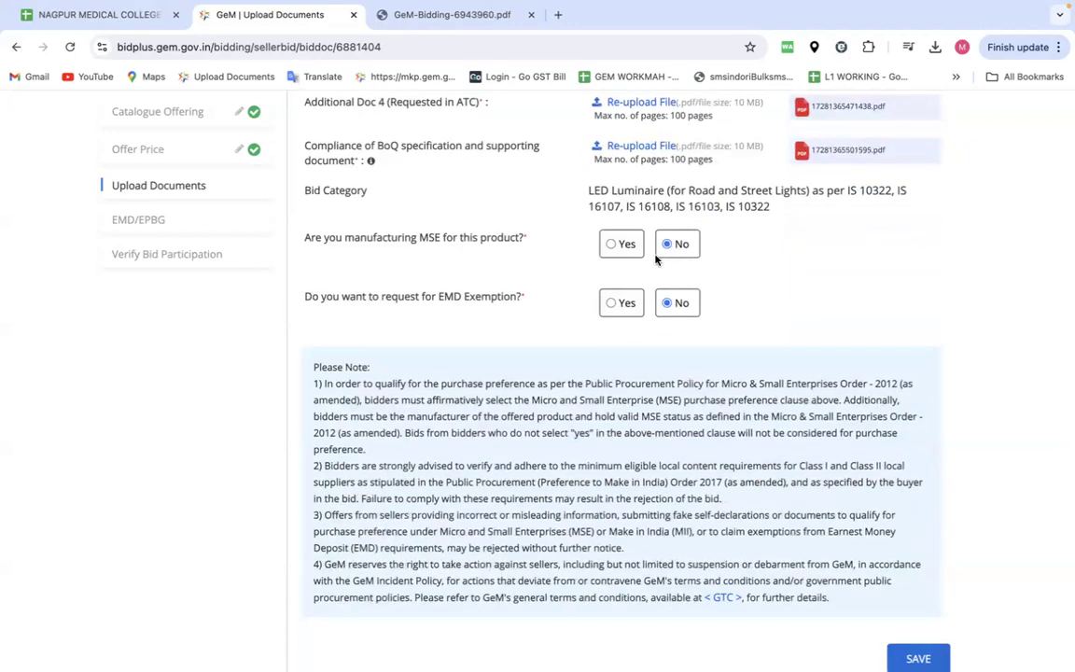
- Set the EMD exemption request to Yes, examine the exemption categories, and set the request back to No
click(611, 304)
click(625, 344)
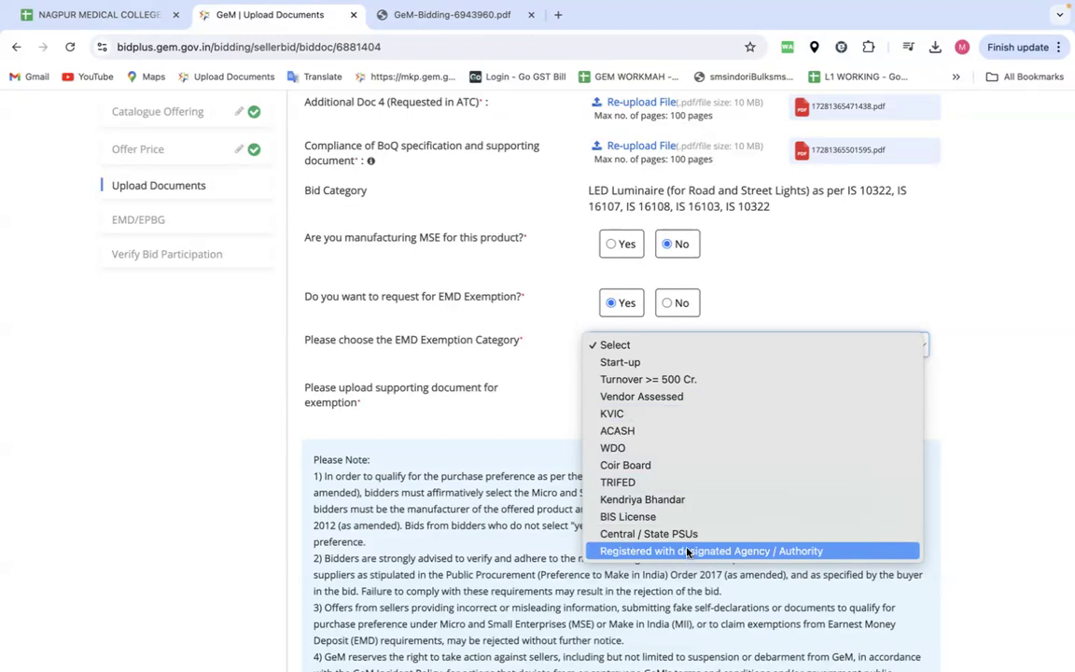
click(744, 312)
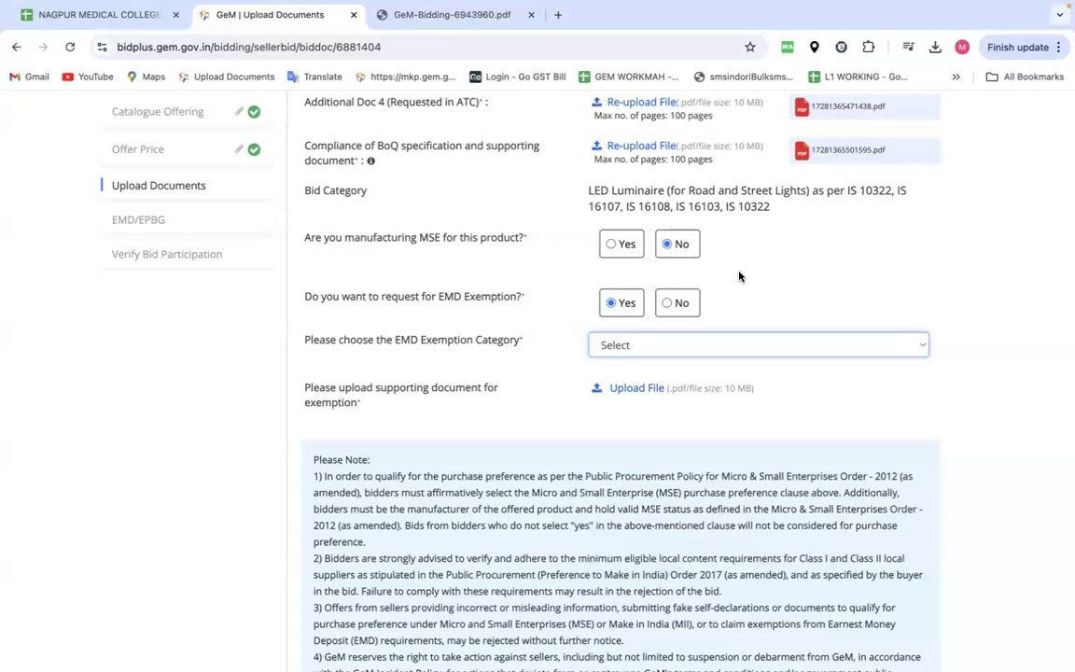
click(677, 302)
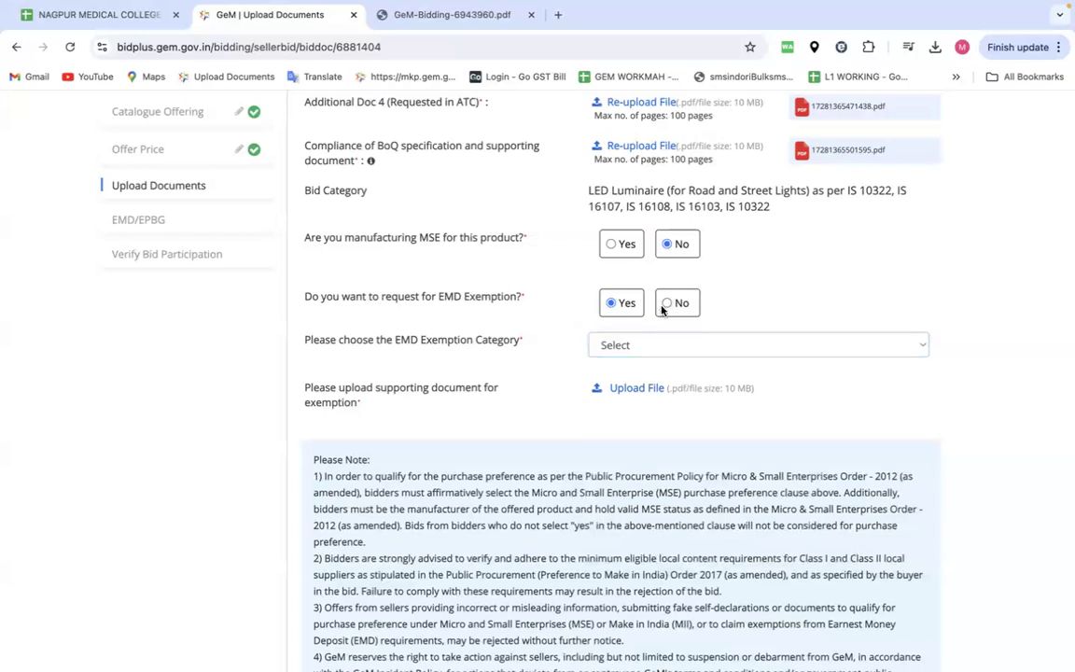
click(677, 302)
scroll(933, 466, down, 2)
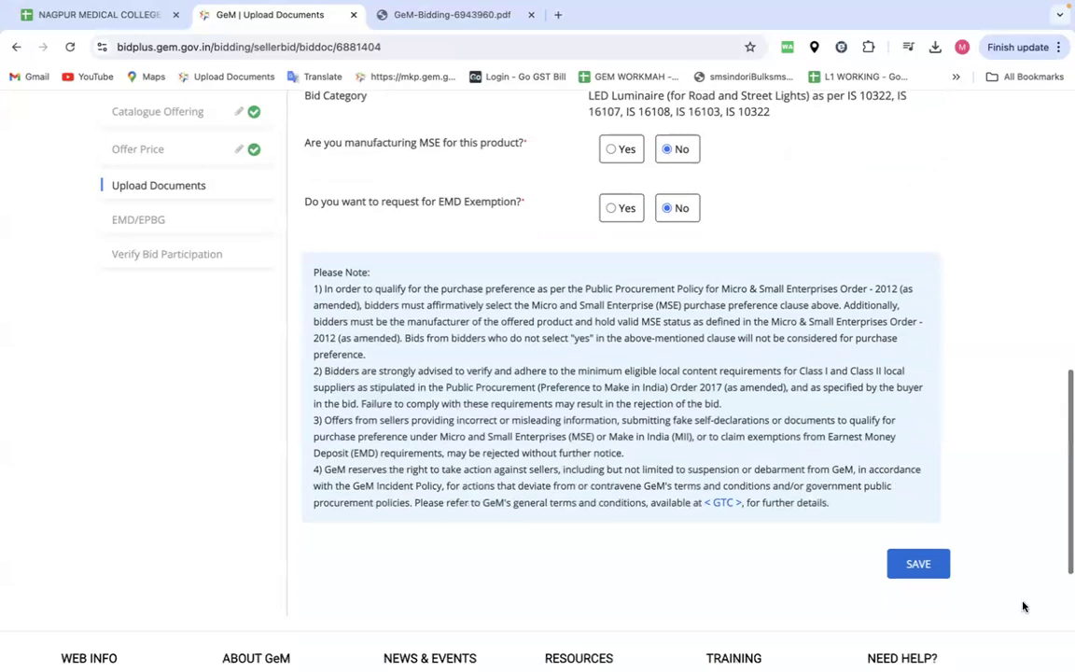
- Answer Yes to manufacturing MSE for this product and upload MRP PROOF1.pdf as the MSE category certificate
scroll(977, 269, up, 1)
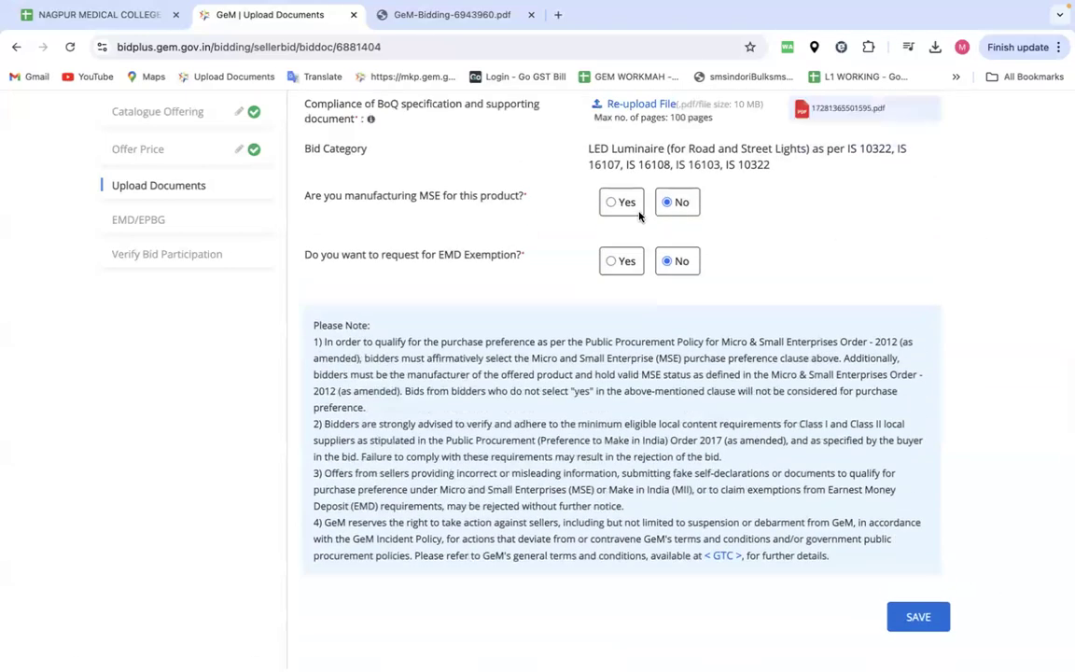
scroll(621, 215, up, 1)
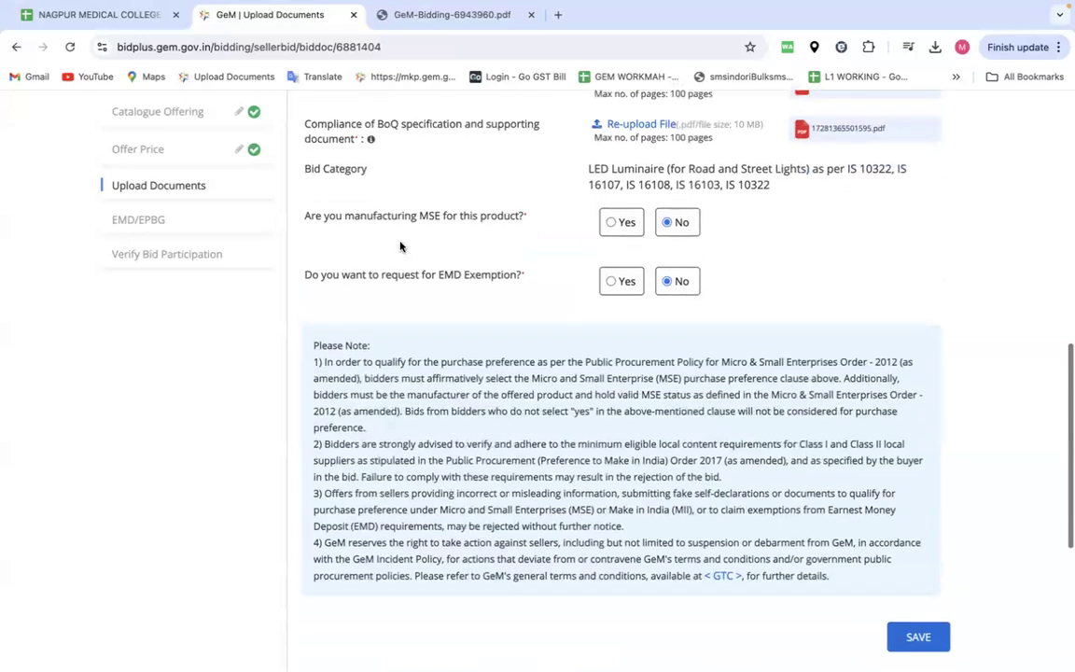
click(611, 224)
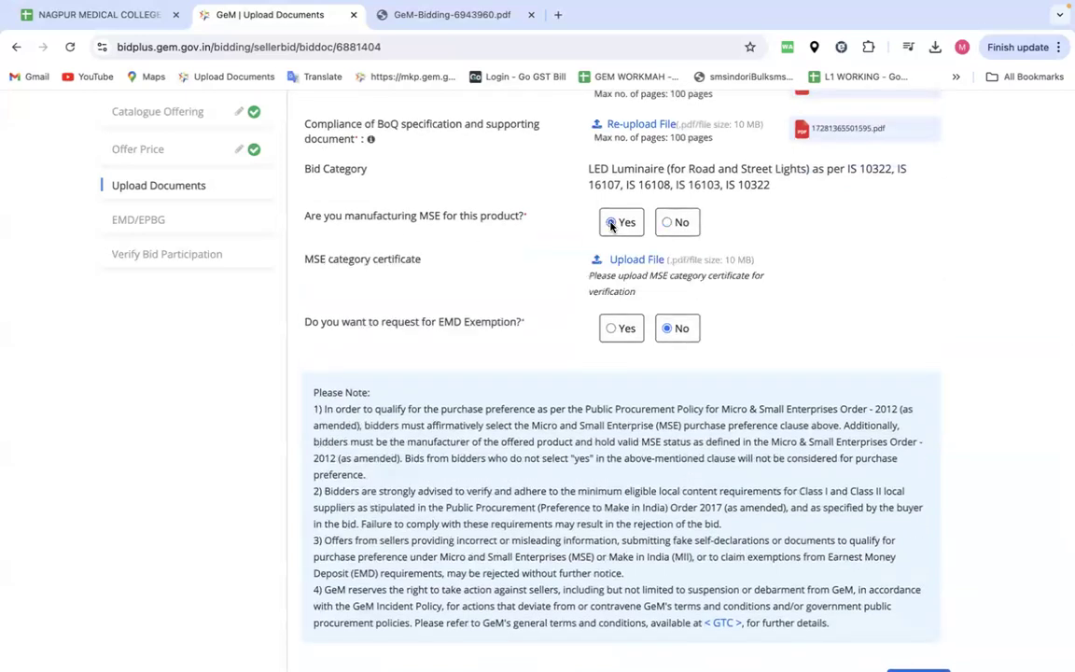
click(633, 261)
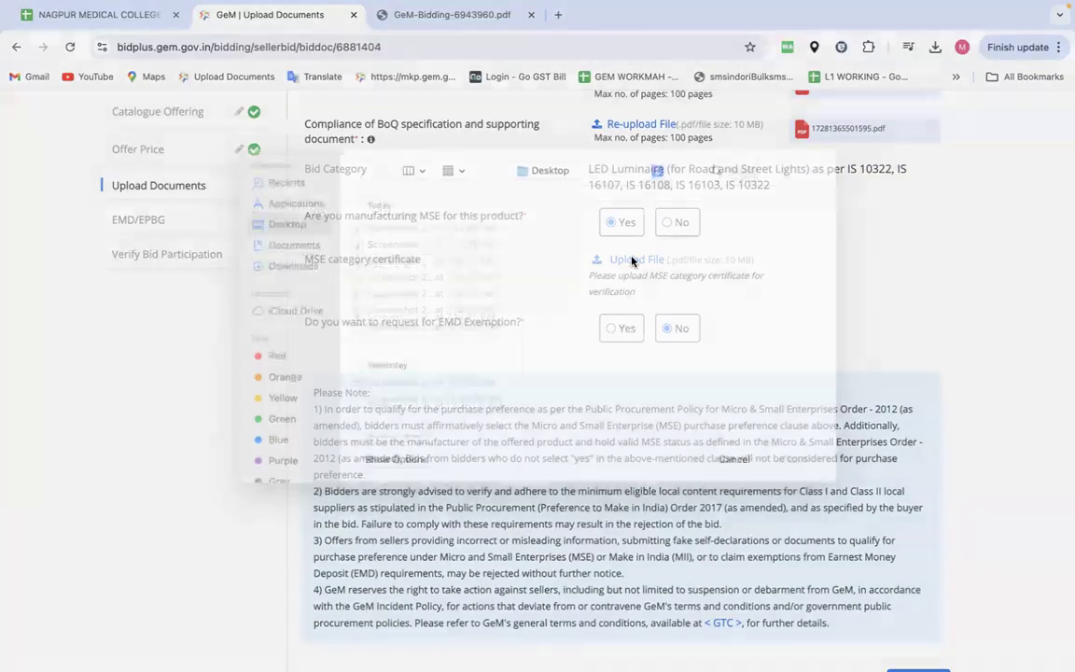
scroll(448, 340, down, 5)
double_click(420, 357)
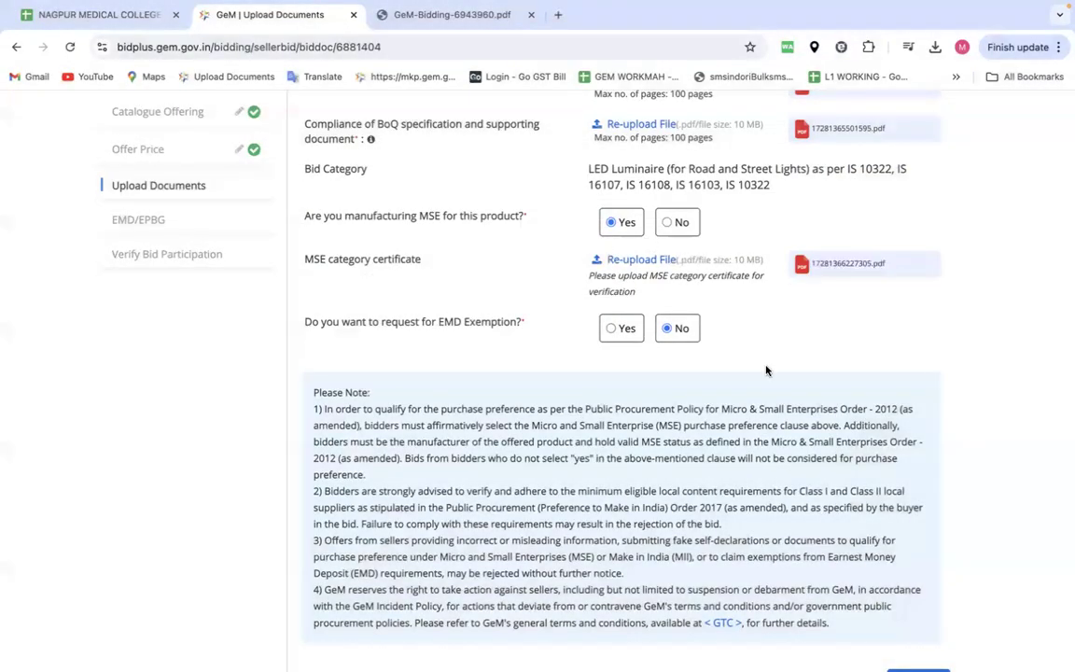
- Save the Upload Documents stage and check the required EMD's status on the EMD/EPBG stage
scroll(770, 402, down, 3)
click(922, 513)
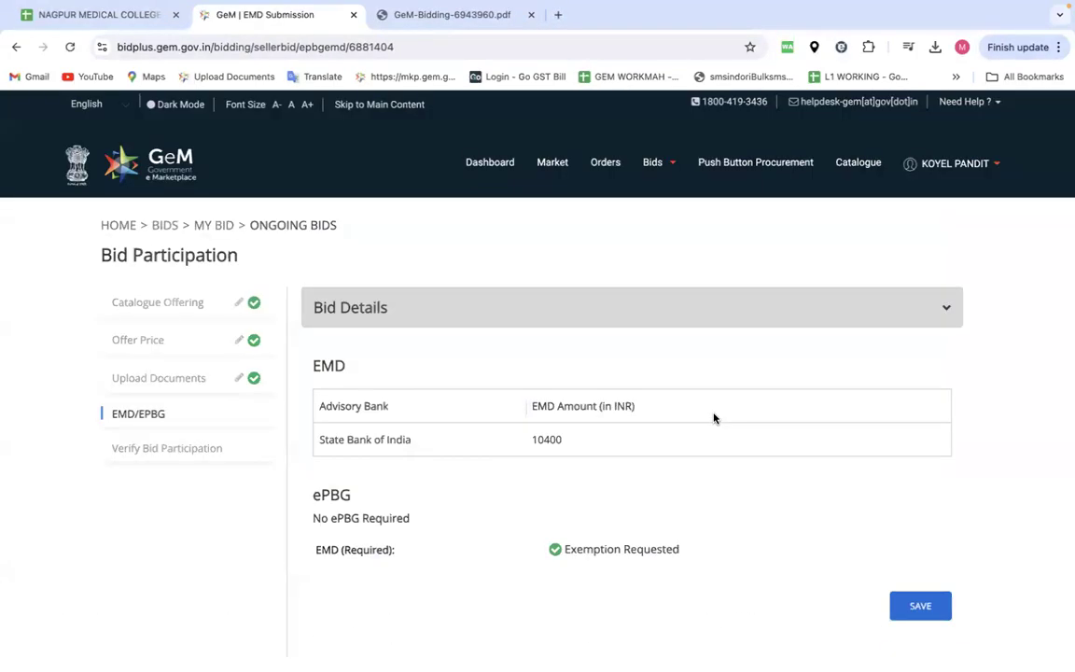
drag(567, 549, 682, 557)
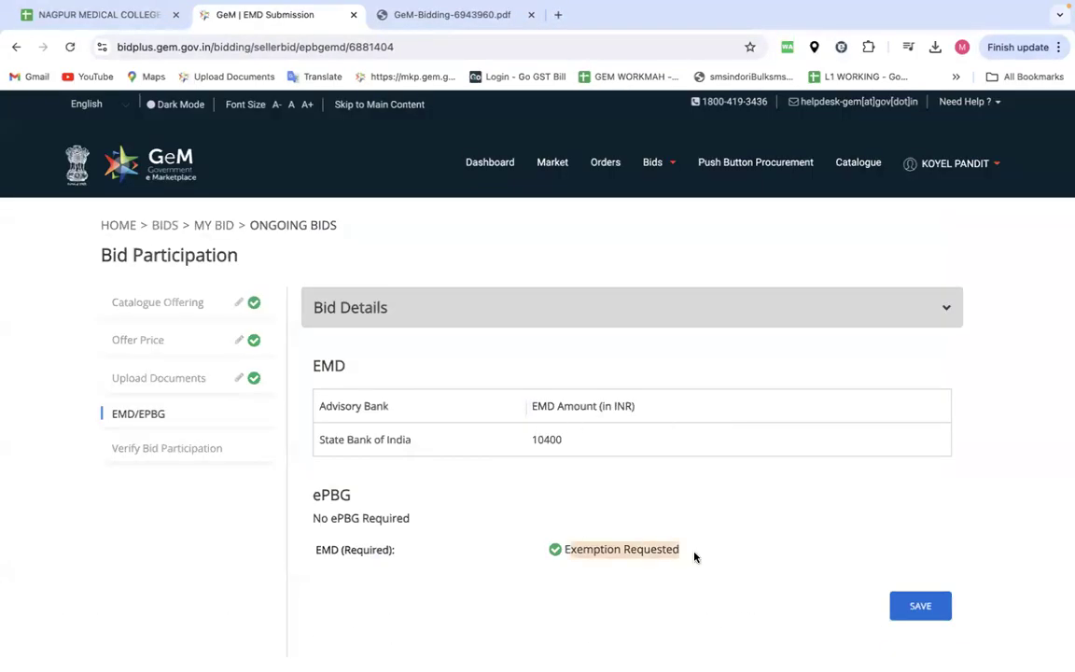
- Save the EMD/EPBG stage with the requested exemption and review the declarations on the Verify Bid Participation stage
click(920, 607)
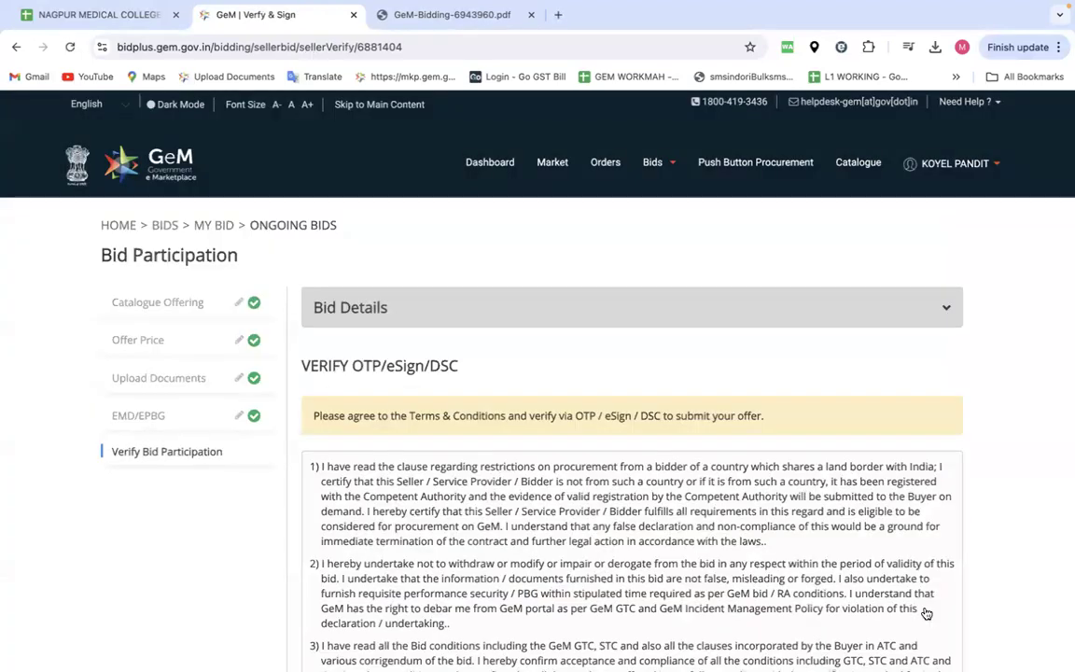
scroll(694, 504, down, 2)
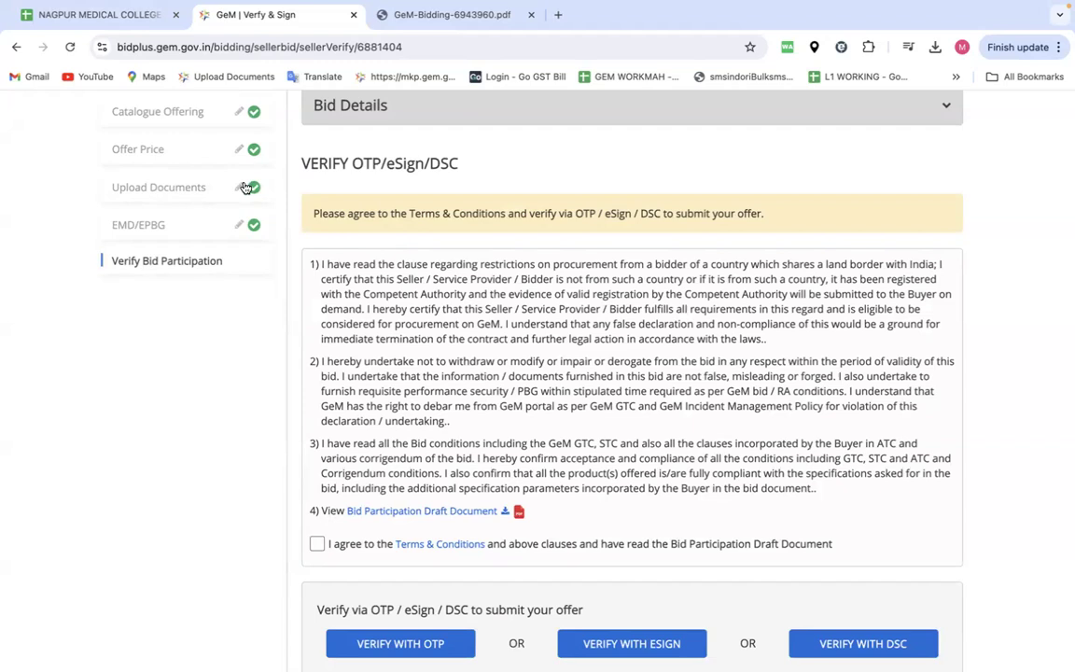
- Return to Upload Documents, answer No to both manufacturing MSE and EMD exemption, and save the stage
click(158, 187)
scroll(667, 508, down, 6)
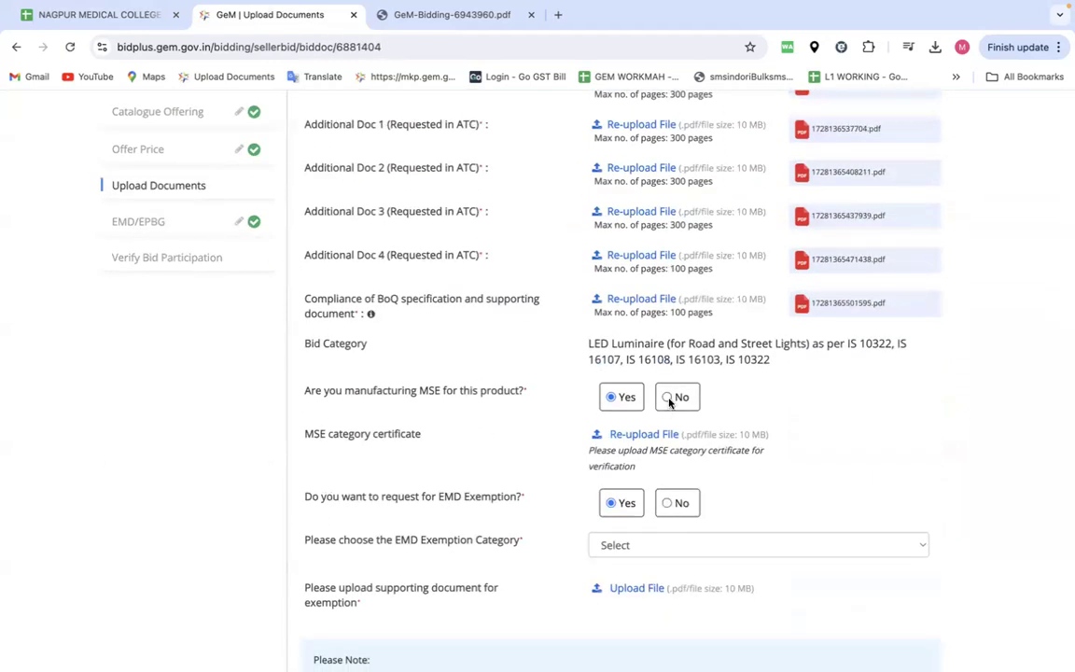
click(667, 398)
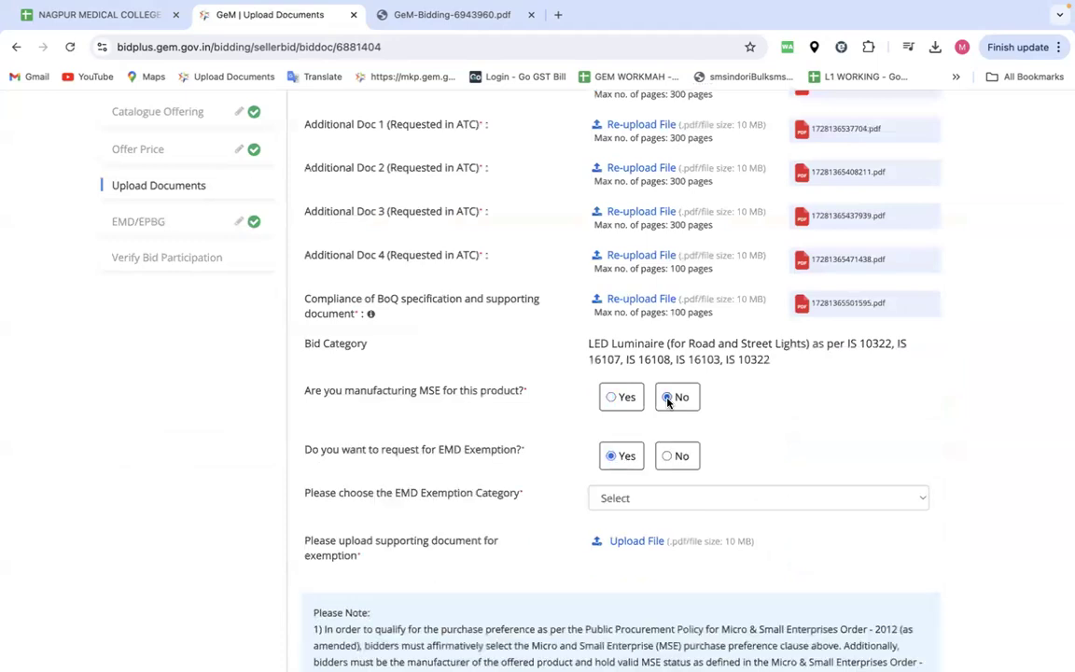
click(673, 456)
scroll(675, 462, down, 3)
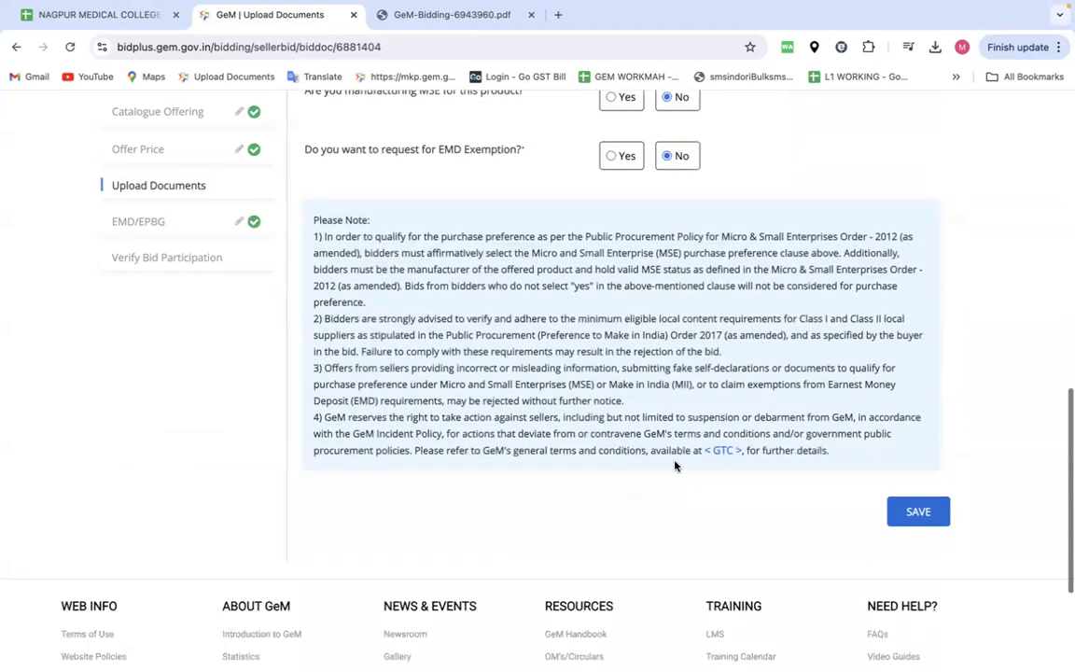
click(915, 510)
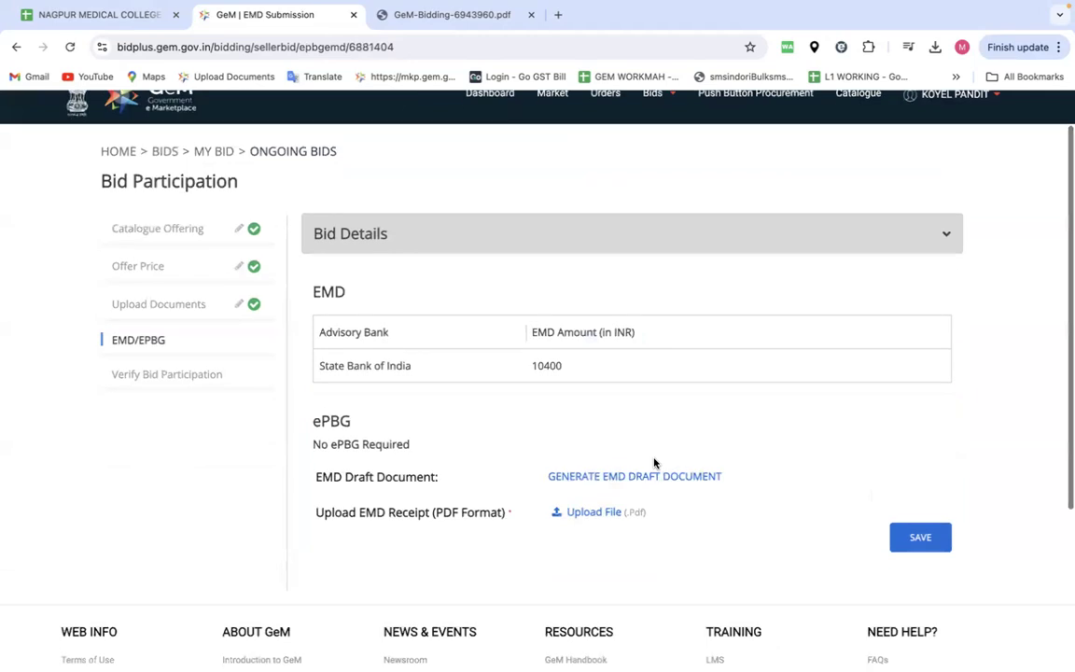
- Generate the EMD draft document for the State Bank of India EMD and acknowledge the initiated request
scroll(653, 463, down, 1)
drag(535, 332, 562, 337)
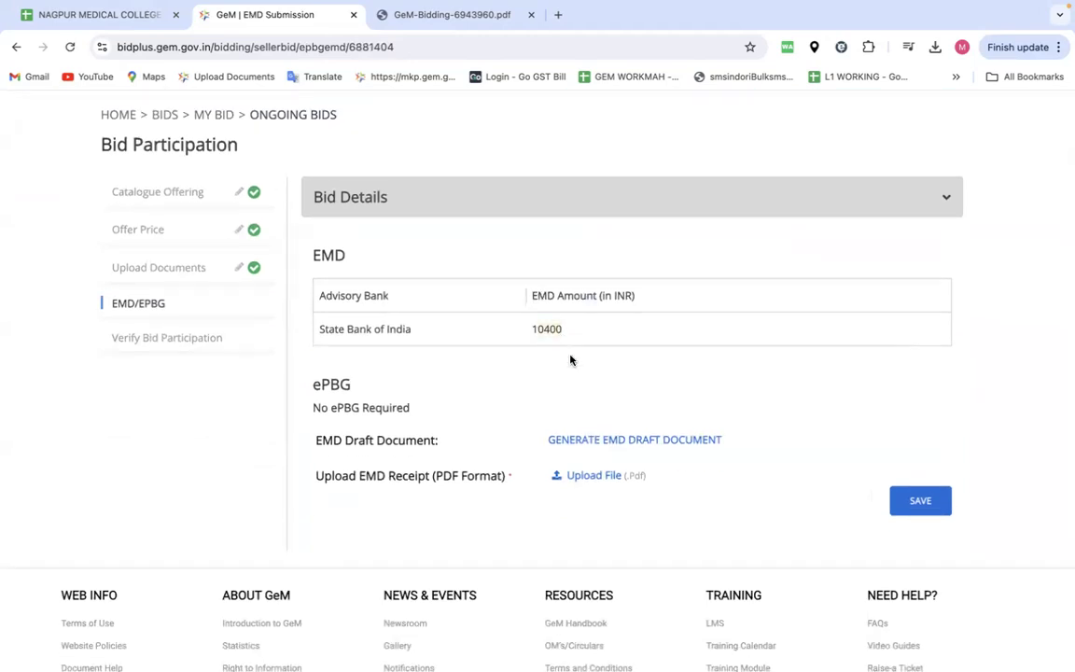
click(570, 445)
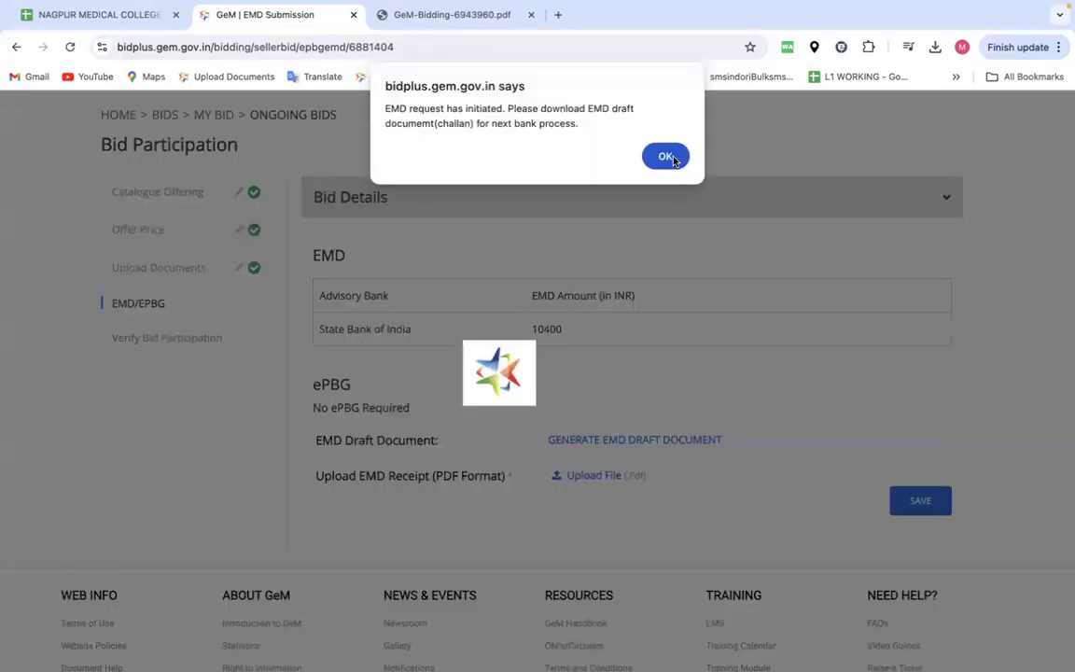
click(670, 160)
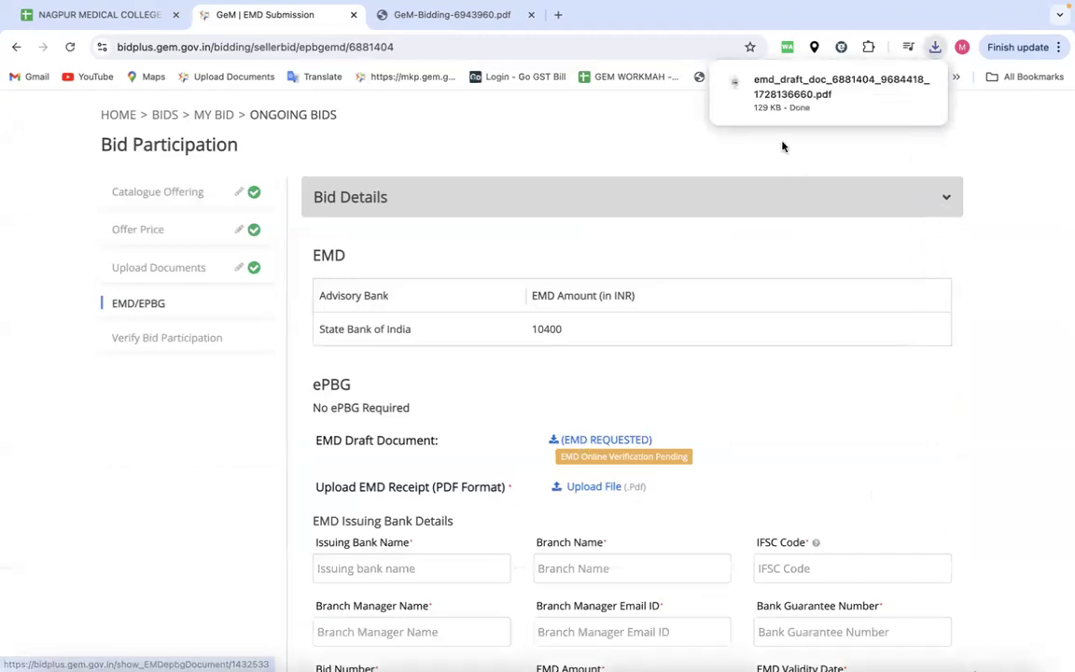
- Open the downloaded EMD draft PDF and review its bank guarantee format and applicant details
click(784, 93)
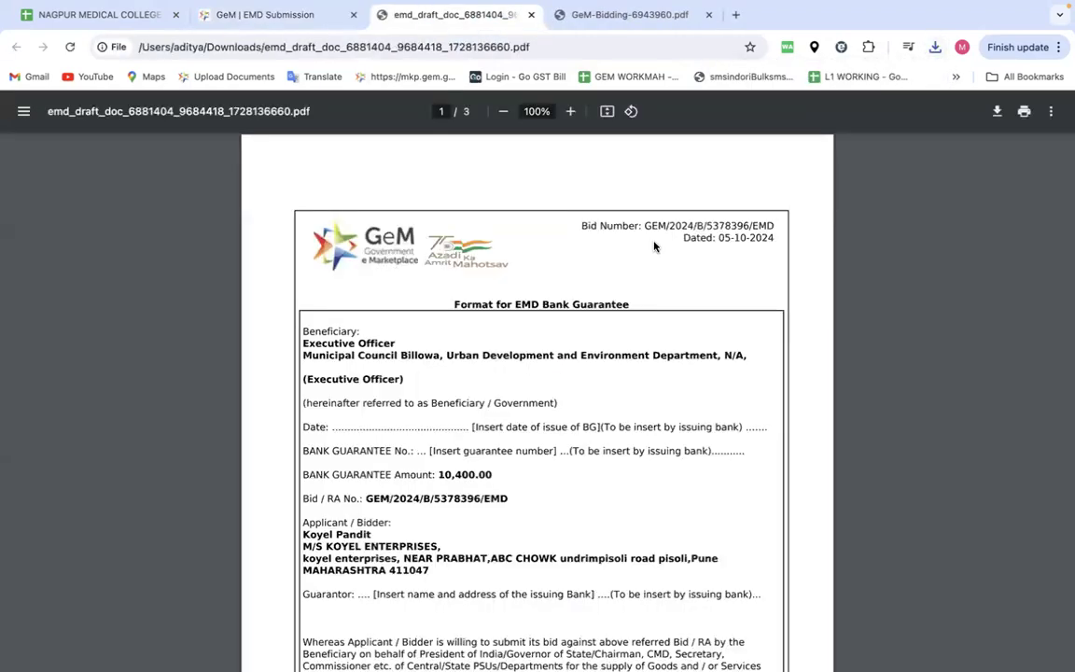
scroll(504, 316, up, 2)
scroll(478, 344, down, 1)
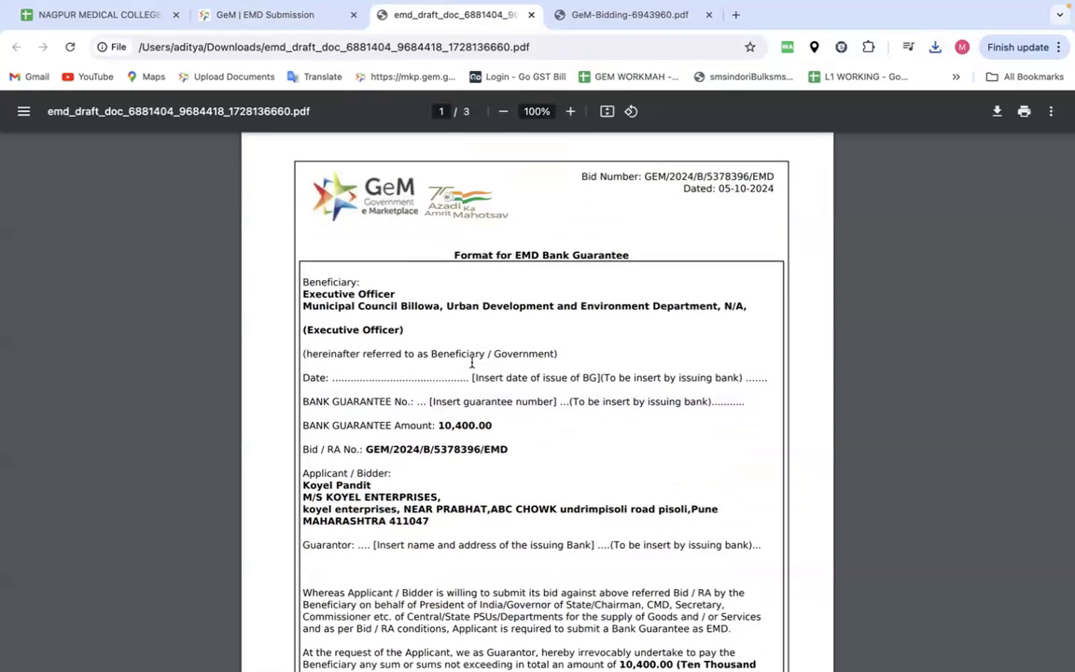
drag(304, 501, 428, 526)
scroll(422, 526, down, 1)
scroll(422, 527, up, 2)
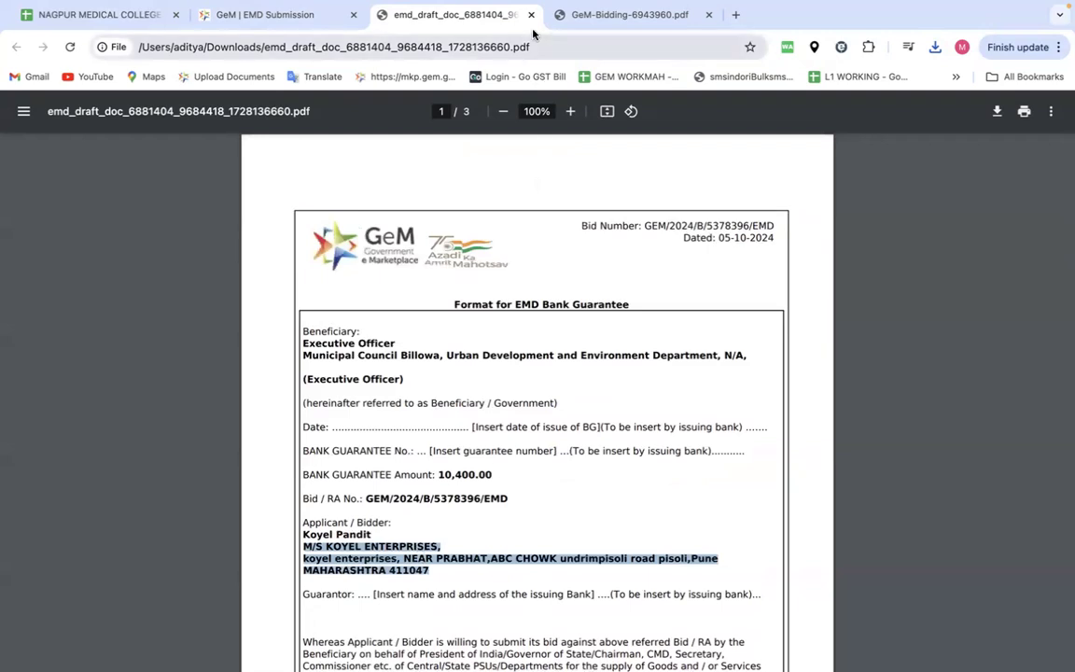
- Return to the GeM EMD Submission page and upload the incinerator PDF from Downloads as the EMD receipt
click(261, 14)
scroll(521, 372, down, 2)
click(595, 396)
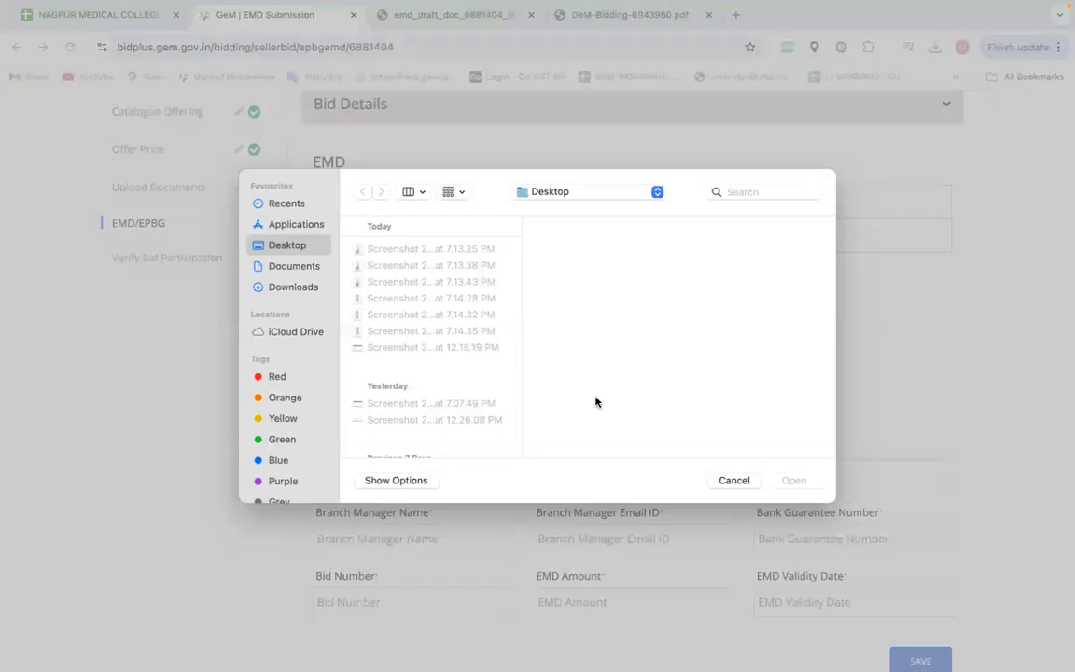
scroll(448, 410, down, 2)
scroll(446, 412, up, 2)
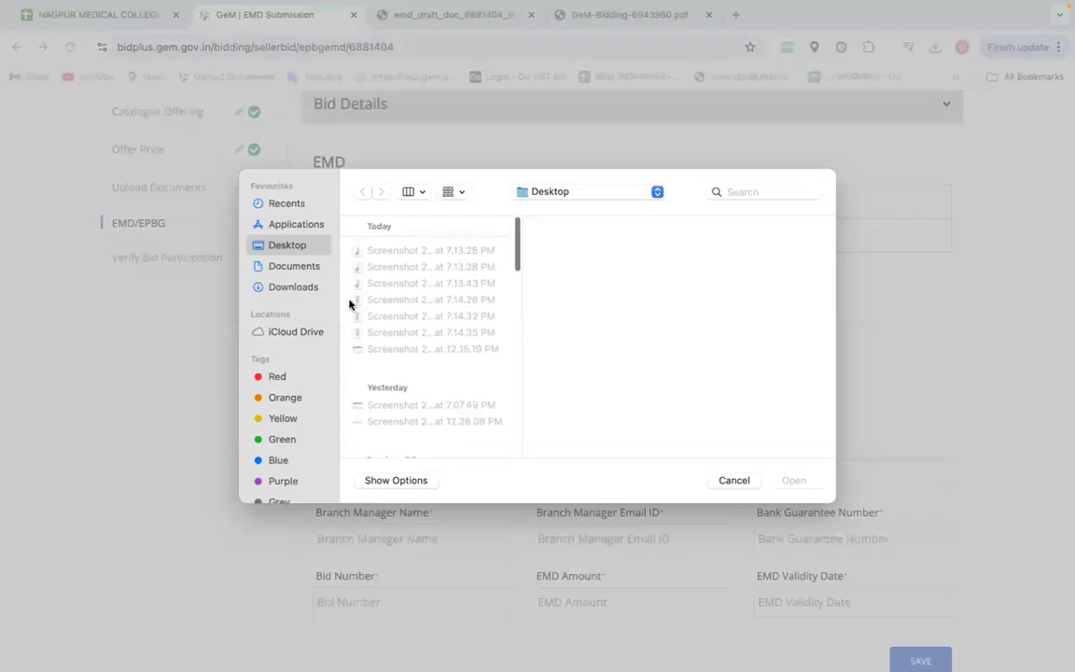
click(292, 287)
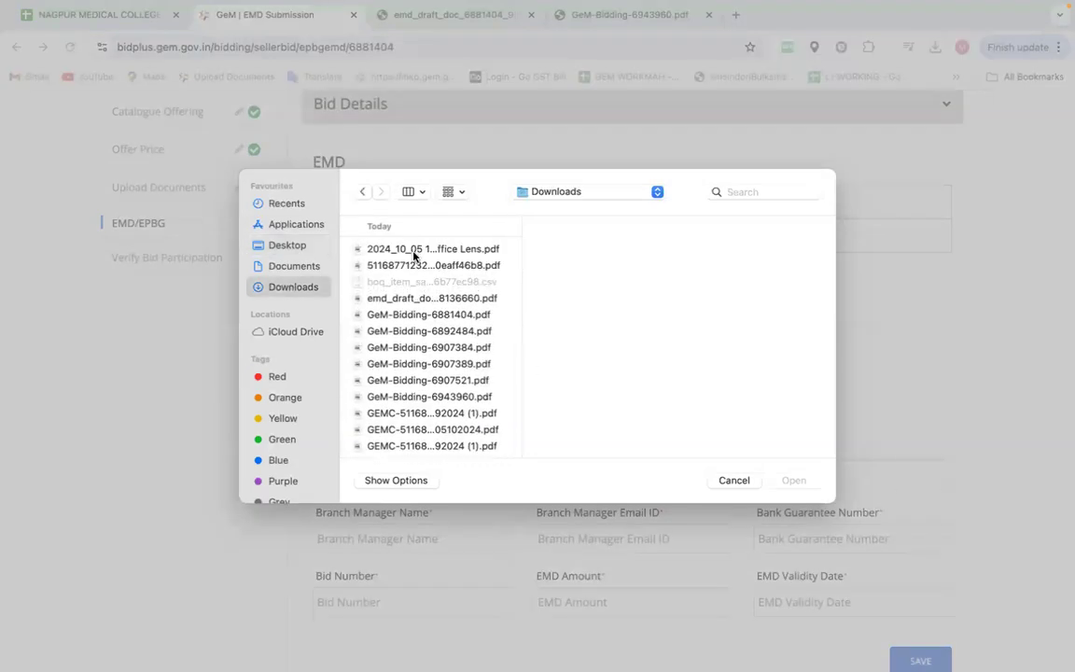
scroll(408, 298, down, 5)
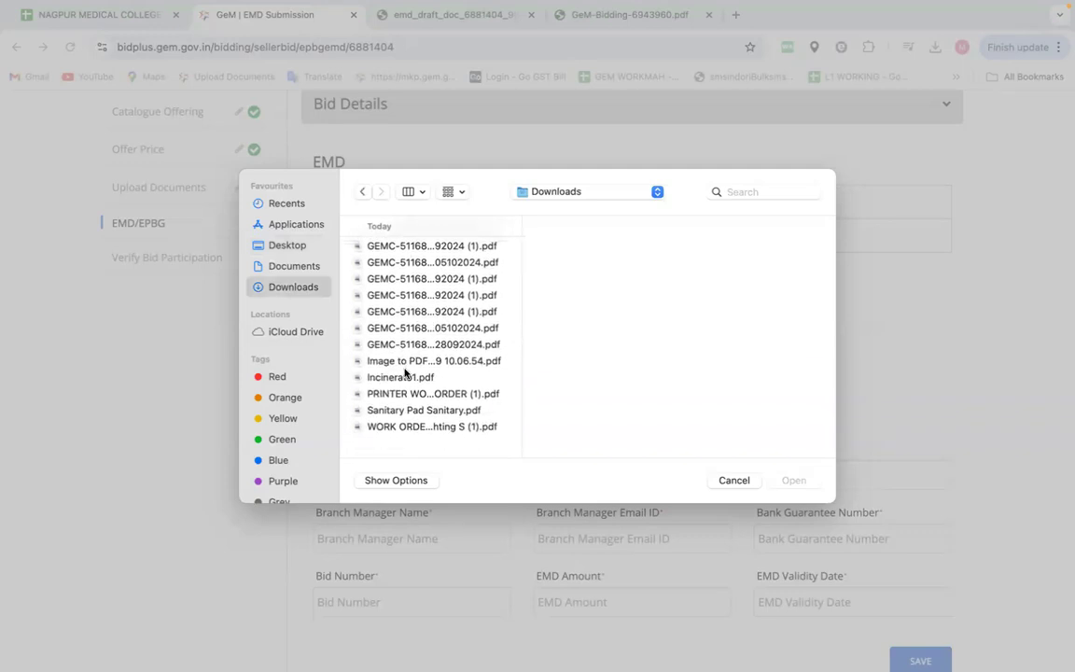
double_click(403, 376)
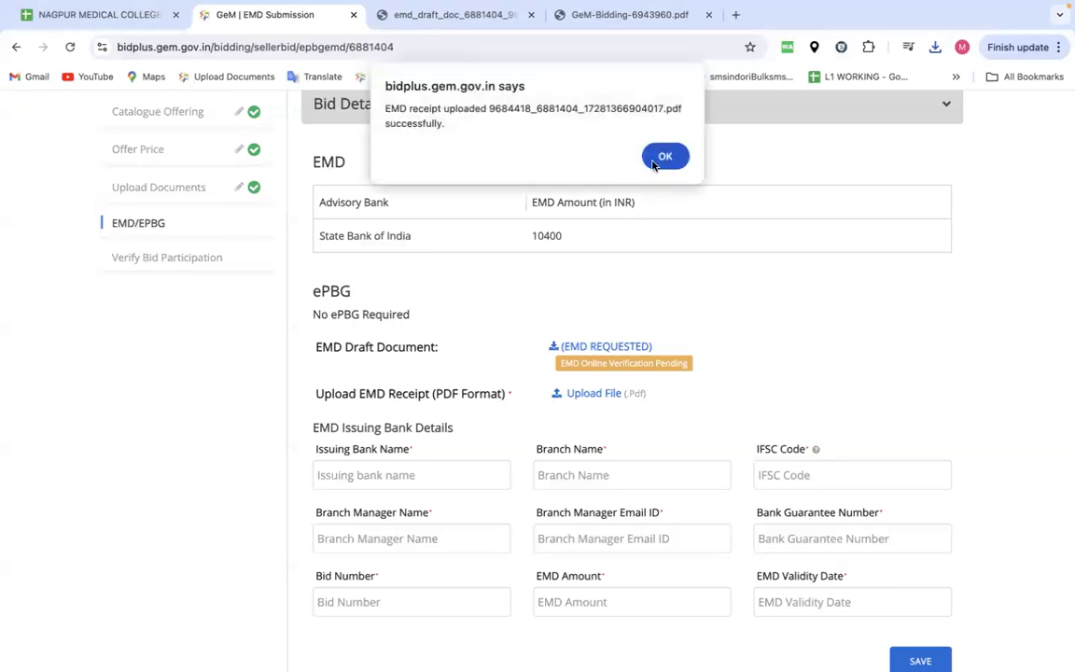
click(659, 160)
- Set the EMD issuing bank to ICICI BANK, the branch to NAGPUR and the IFSC code to ICIC0000003
scroll(630, 350, down, 2)
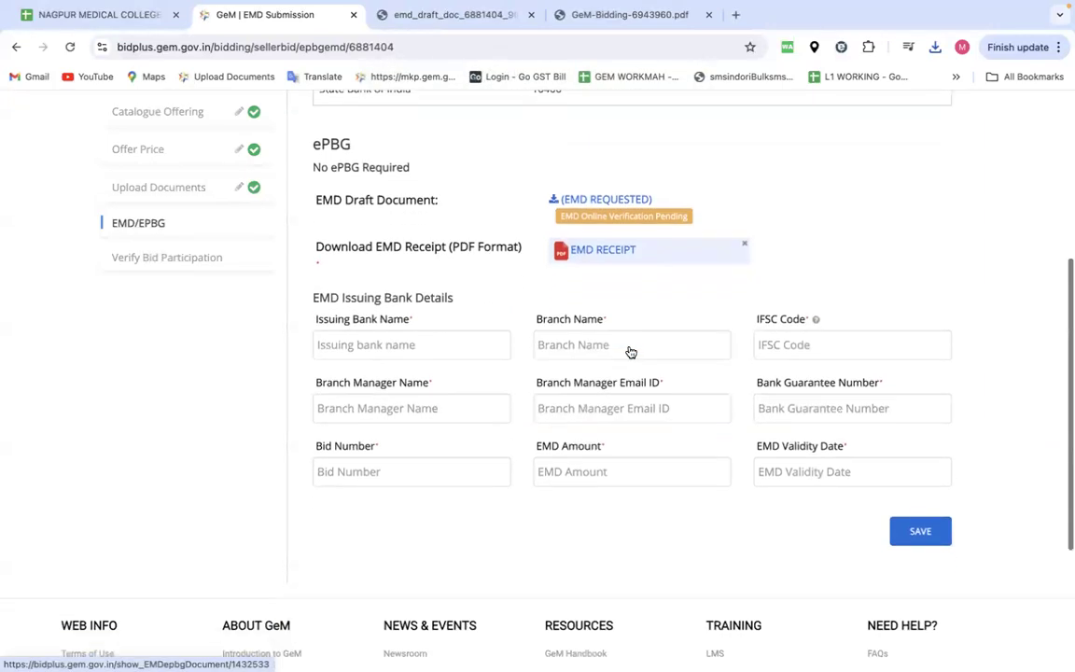
click(358, 326)
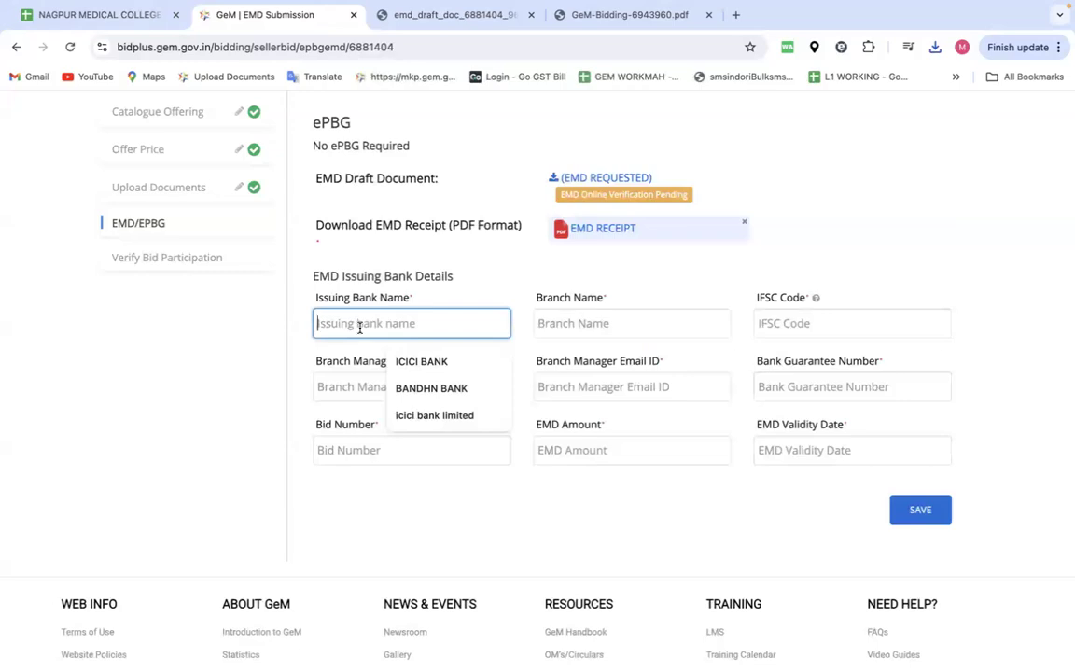
click(408, 362)
click(551, 332)
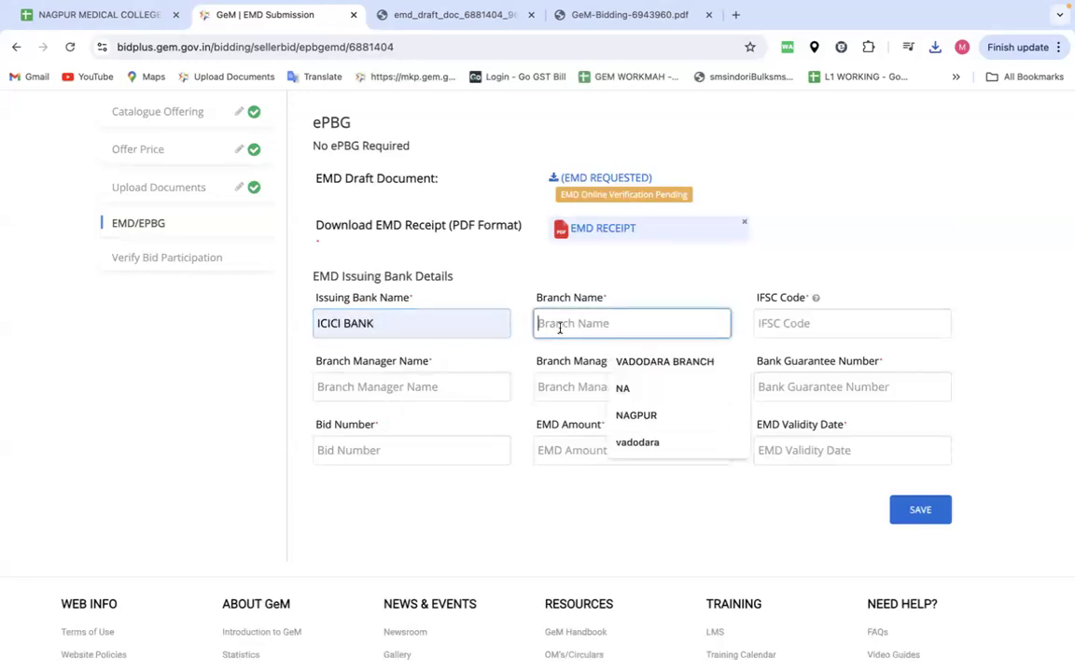
click(628, 416)
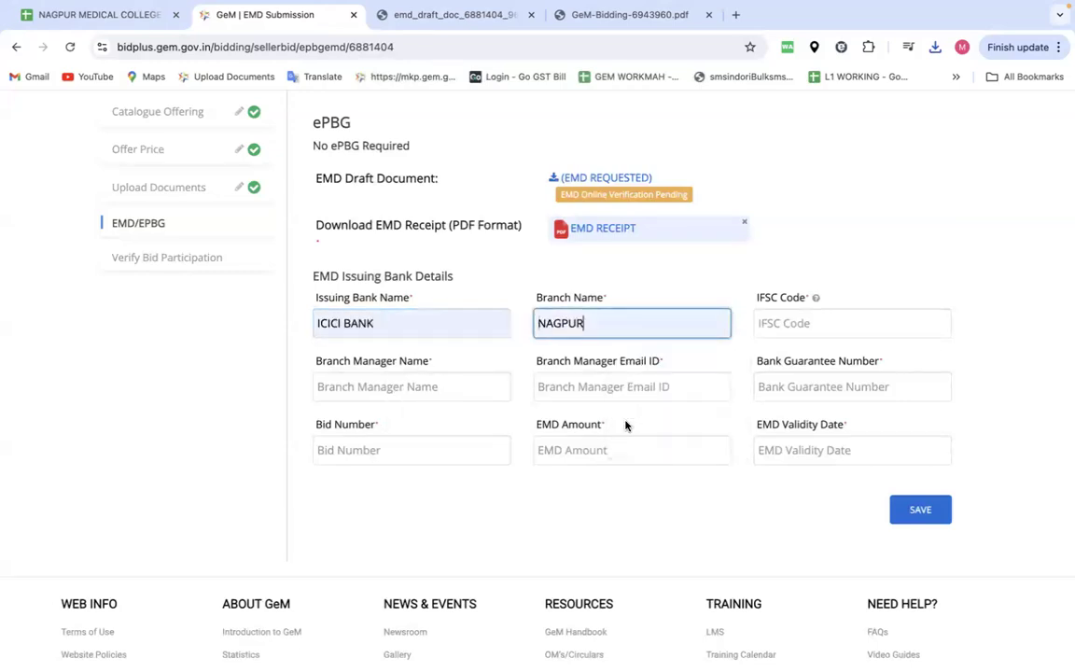
click(765, 326)
click(852, 370)
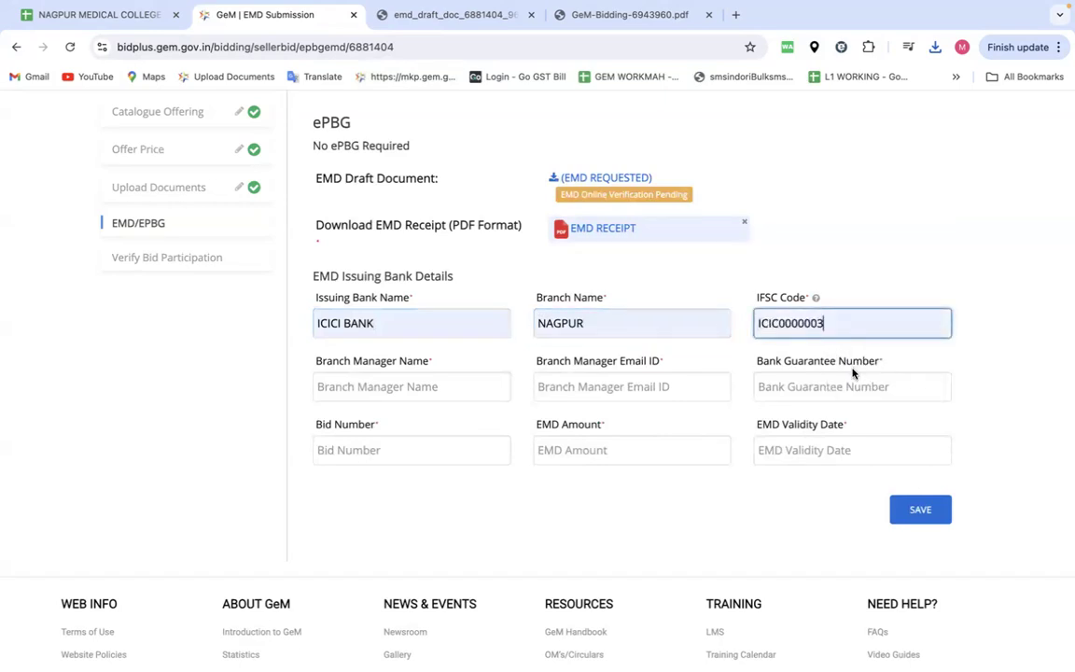
- Fill in the branch manager's name and email ID and the bank guarantee number
click(378, 386)
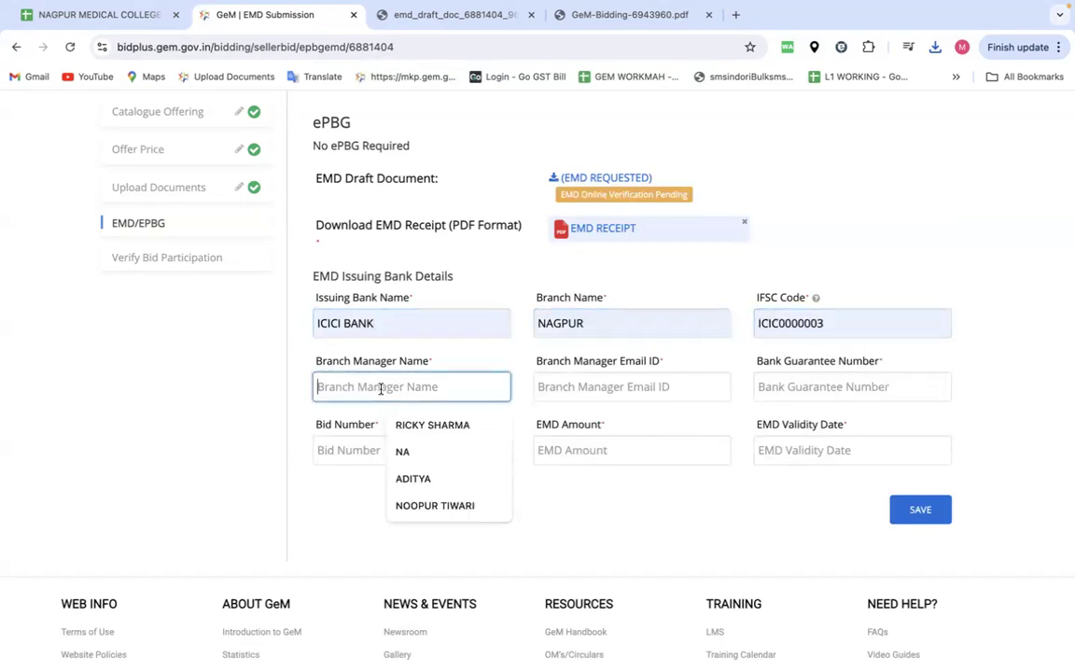
click(414, 426)
click(563, 383)
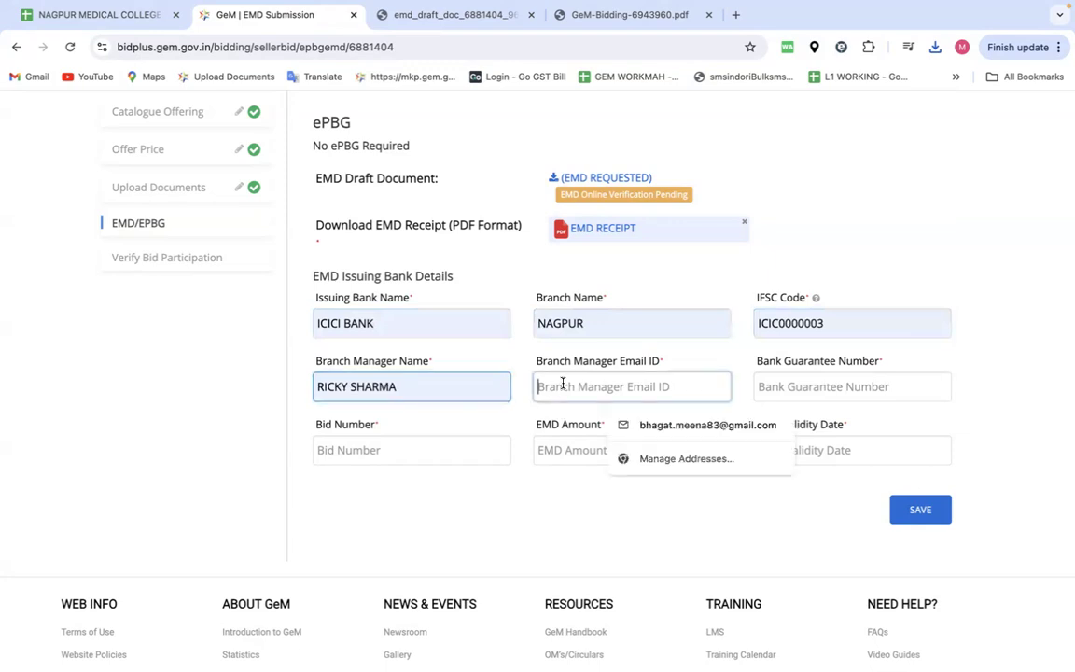
click(637, 425)
click(782, 384)
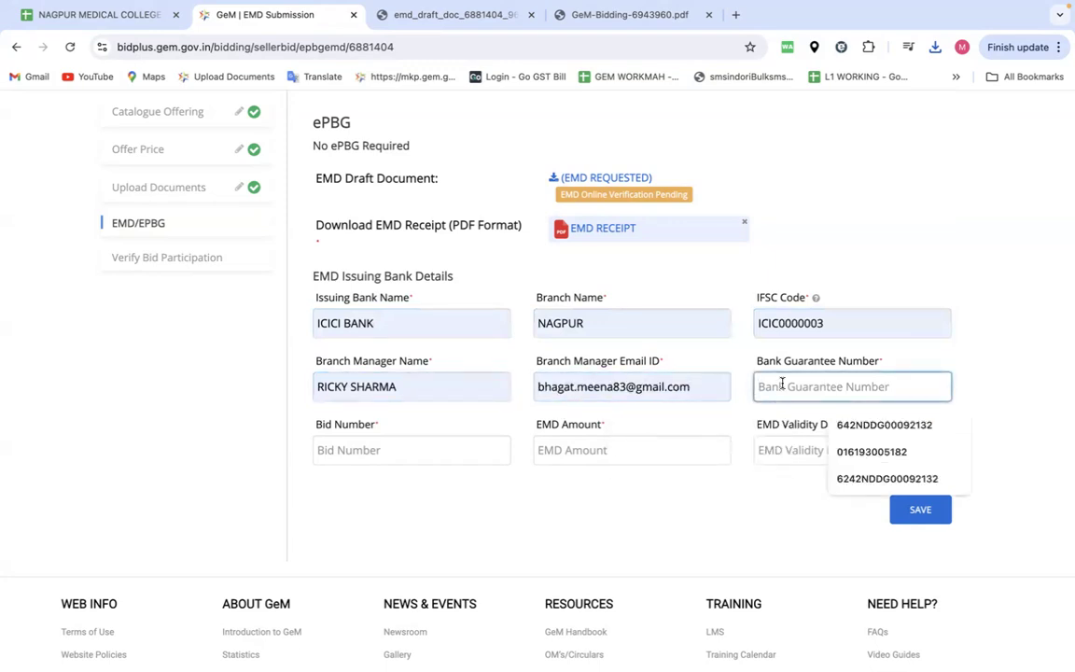
click(842, 428)
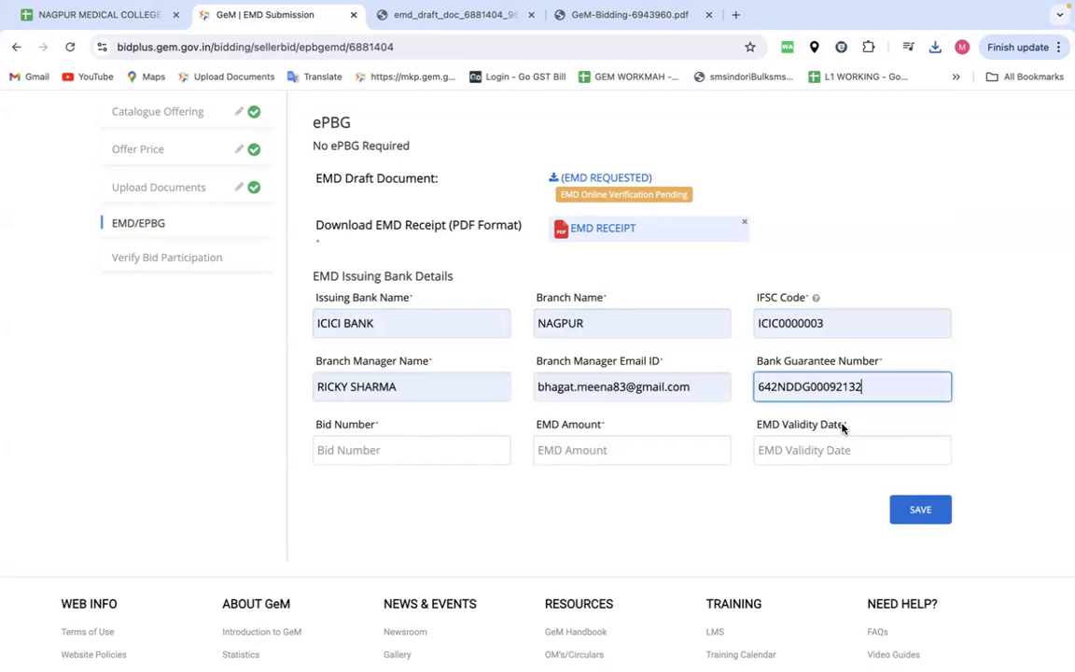
- Copy the bid number from the EMD draft PDF and enter it as GEM/2024/B/5378396 in the EMD details
click(412, 446)
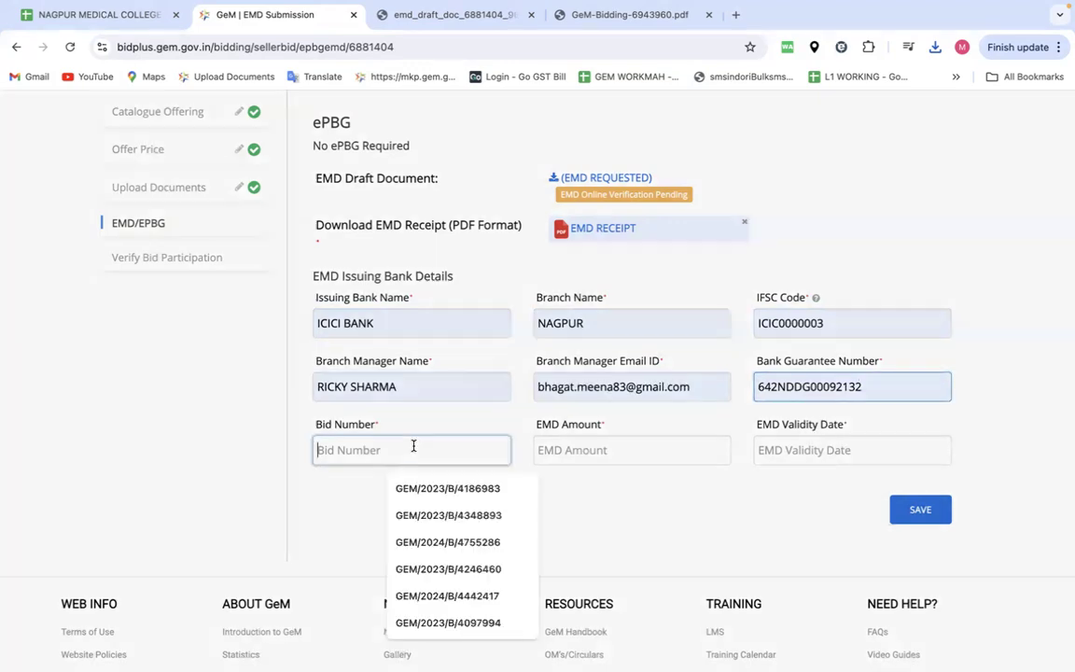
click(462, 14)
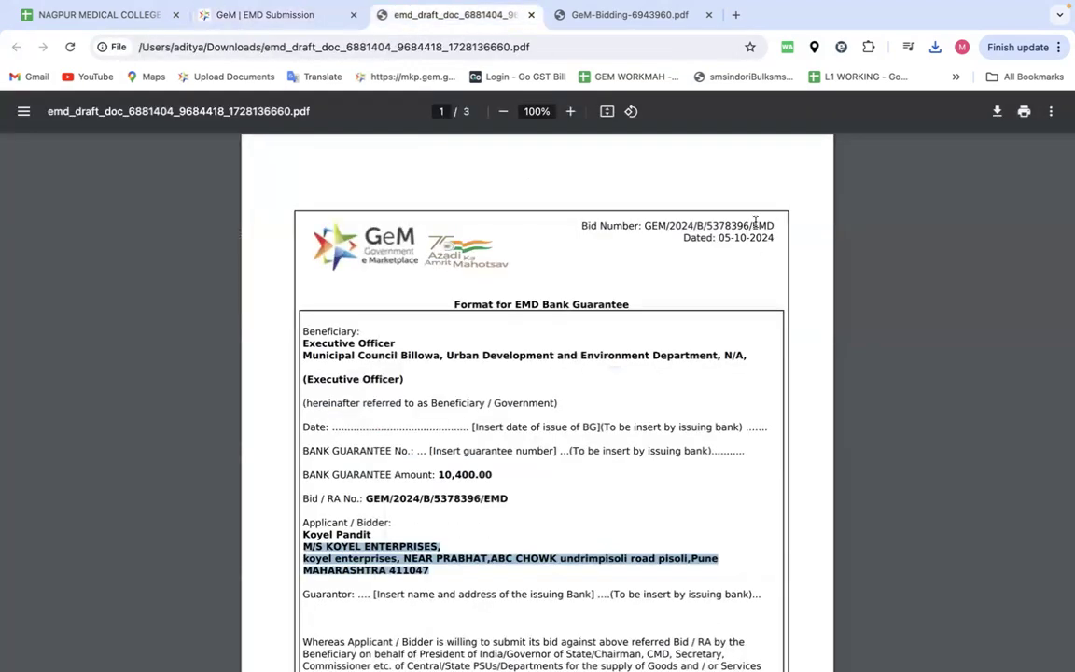
drag(748, 225, 647, 225)
key(ctrl+c)
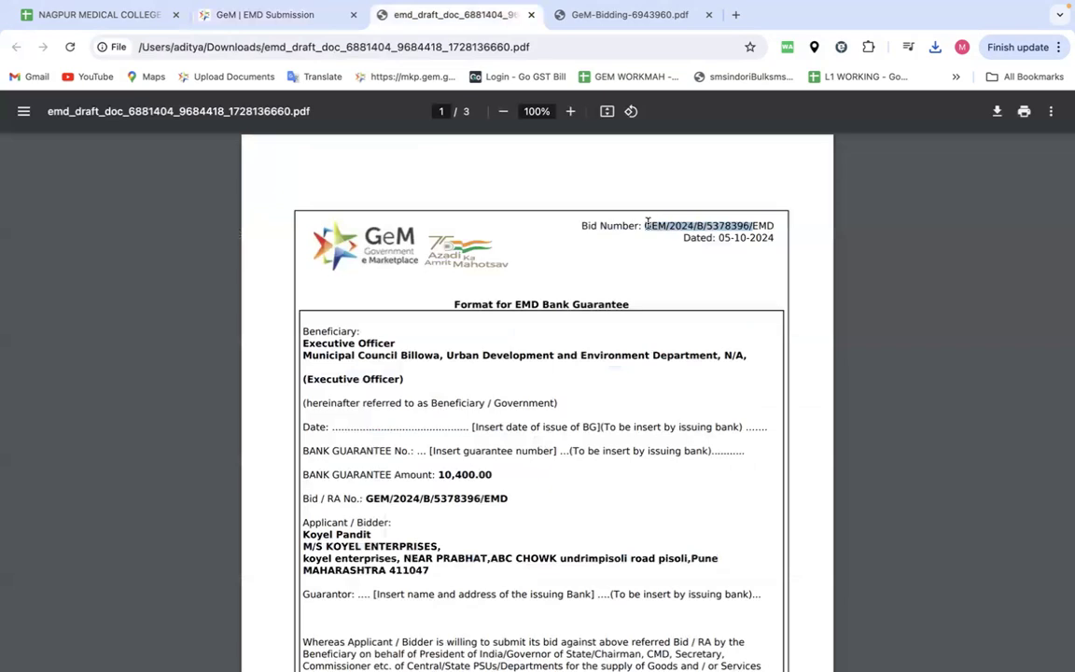
click(265, 15)
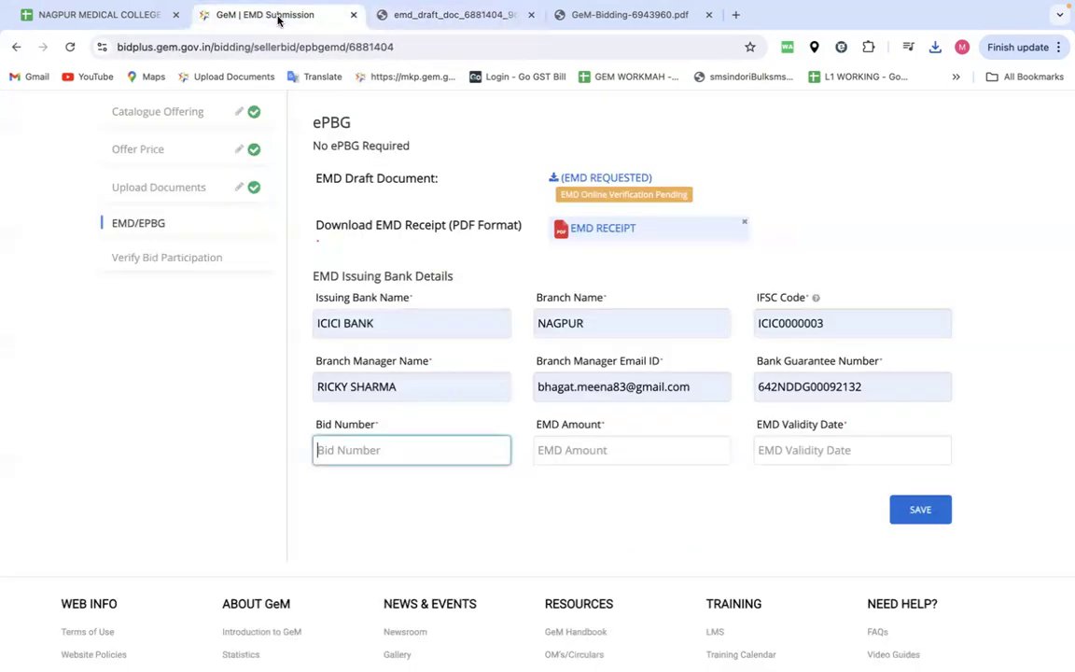
click(362, 451)
key(ctrl+v)
text(/)
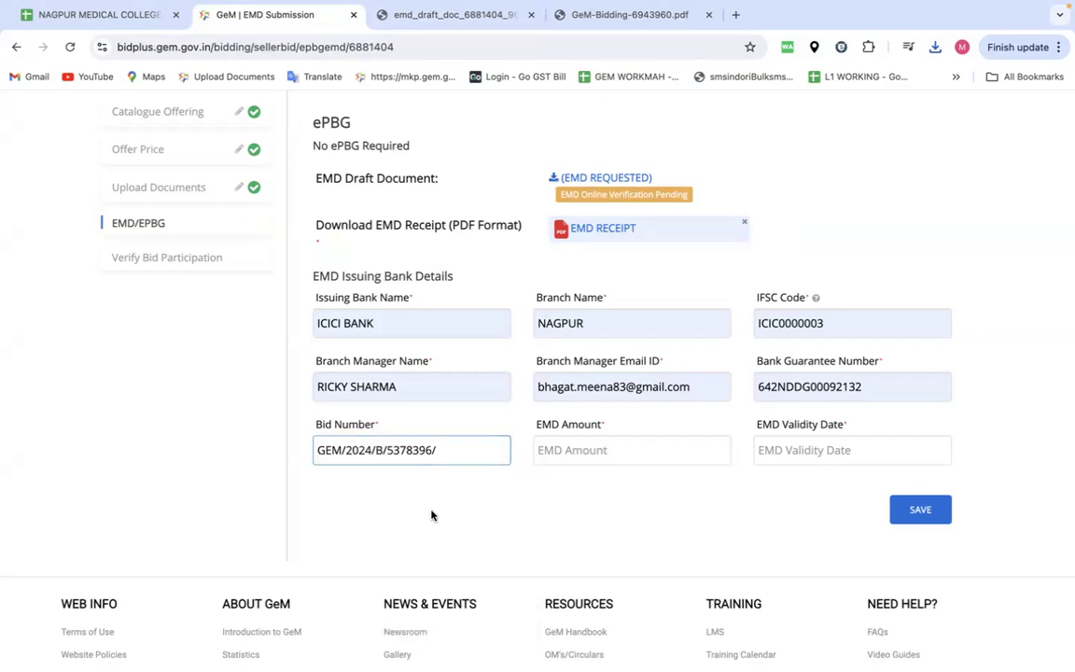
key(BackSpace)
click(449, 516)
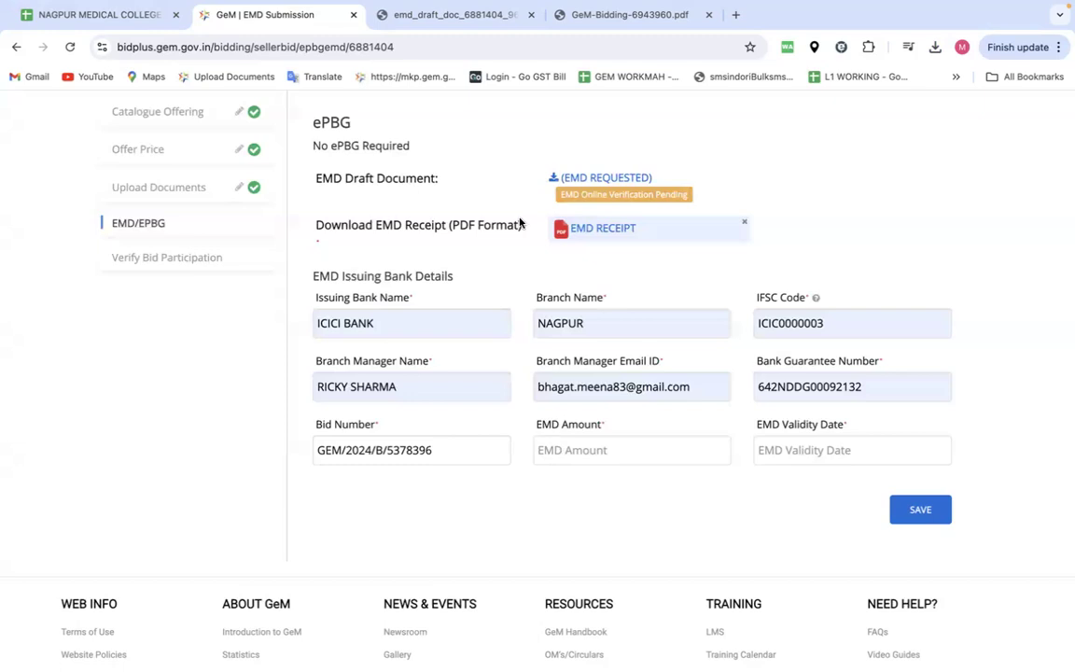
- Check the bank guarantee amount, bid number and applicant details in the EMD draft PDF
scroll(518, 221, up, 1)
scroll(518, 215, up, 1)
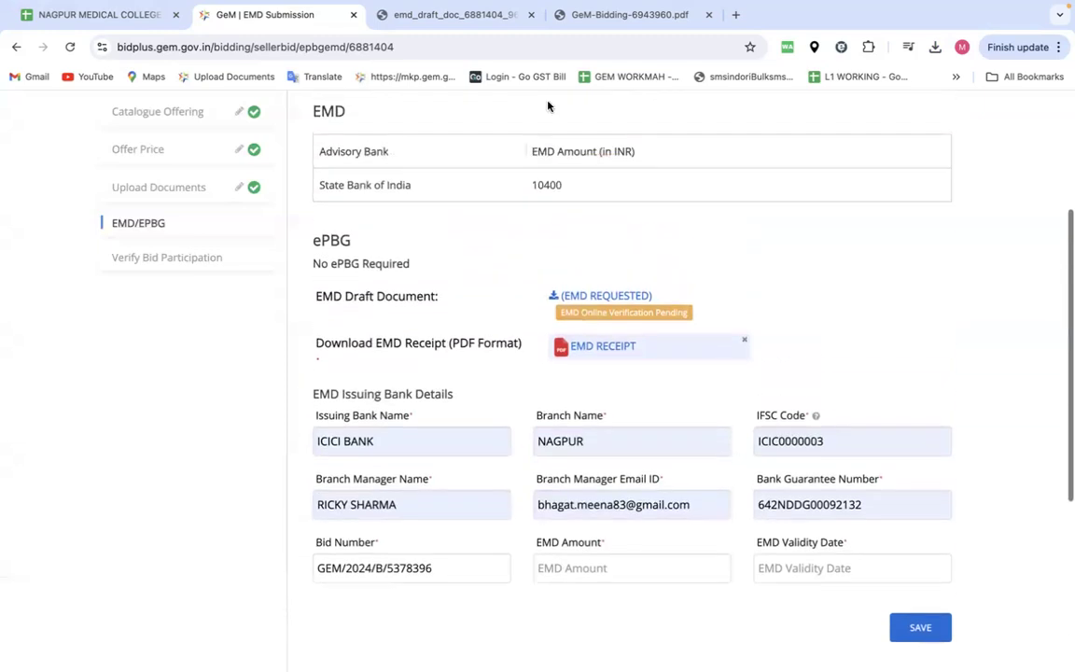
click(481, 16)
scroll(557, 432, down, 1)
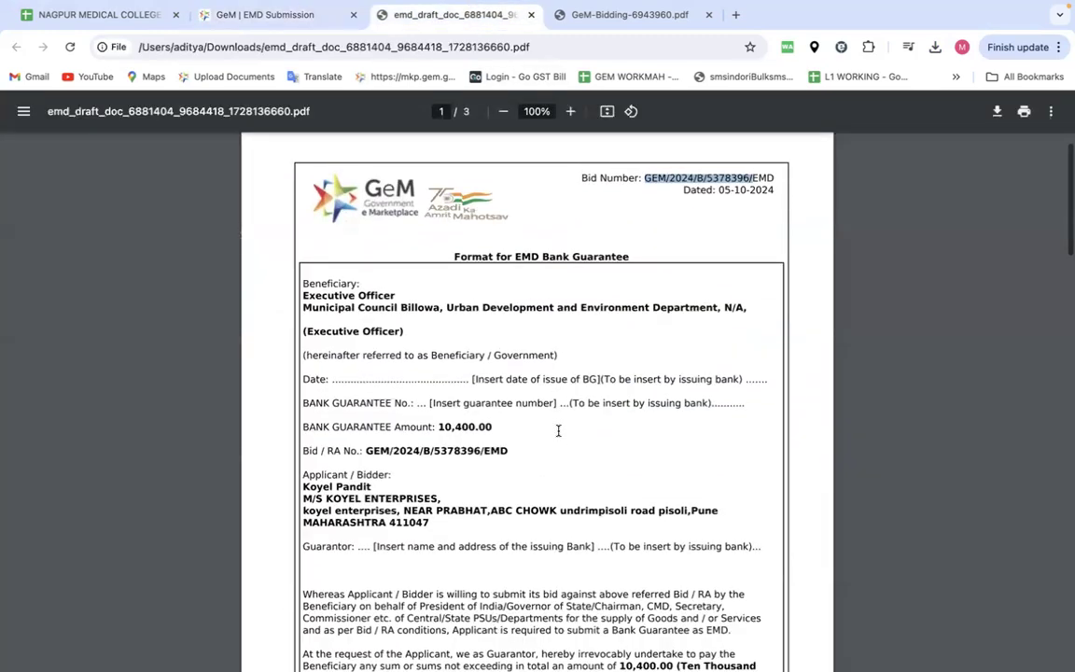
drag(439, 426, 492, 426)
drag(366, 450, 427, 451)
drag(302, 485, 440, 510)
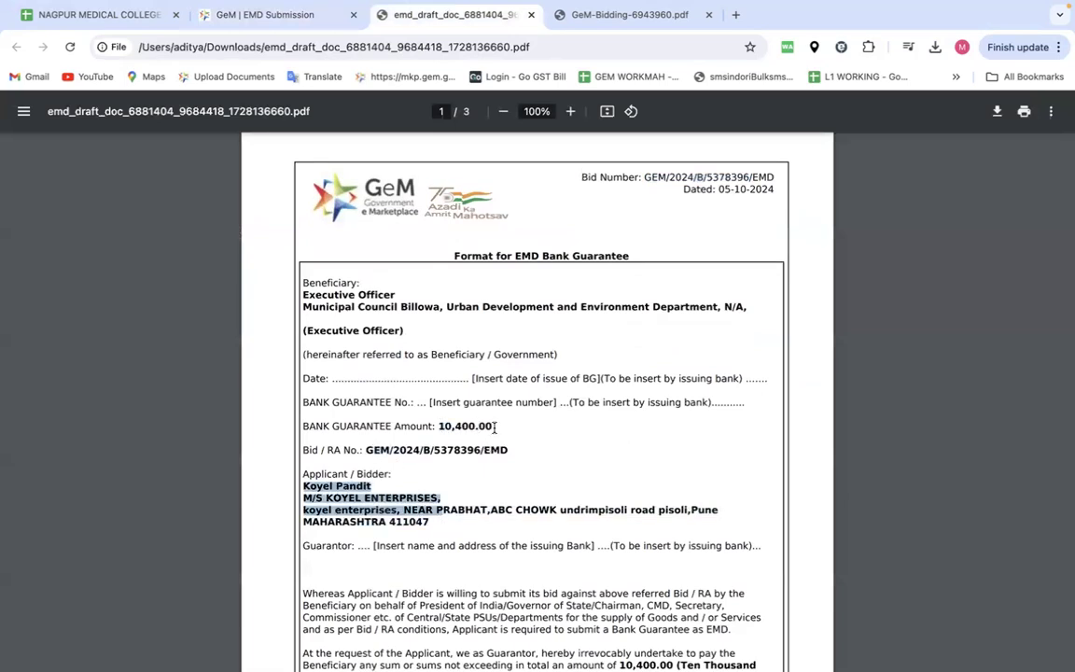
- Check the beneficiary and bank guarantee amount in the EMD draft PDF and enter 10400 as the EMD amount
drag(293, 282, 483, 324)
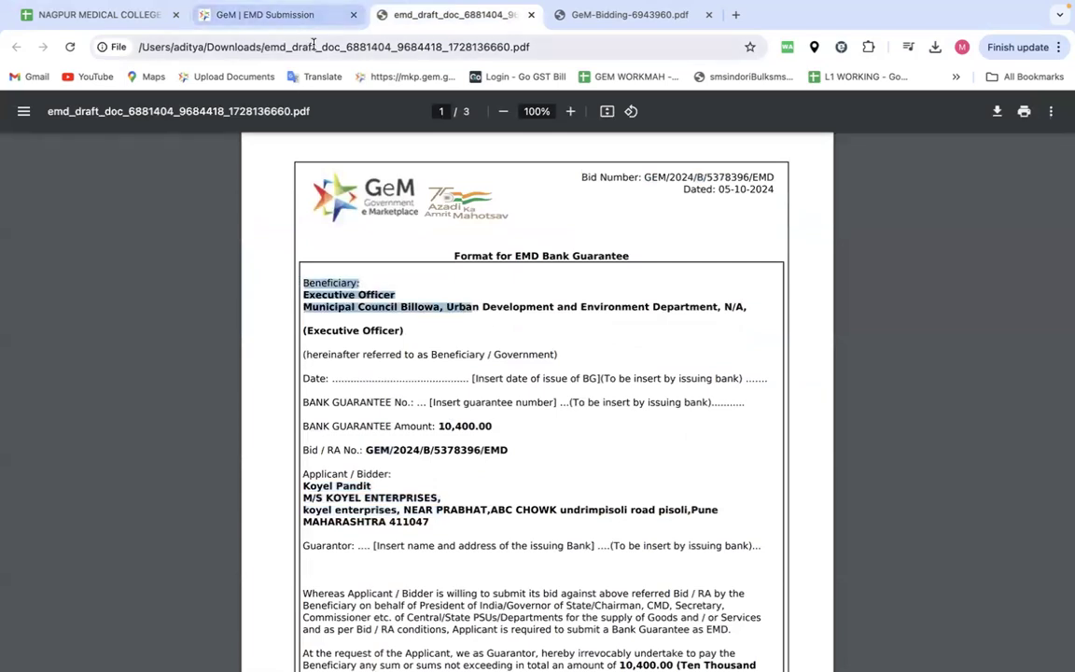
click(263, 14)
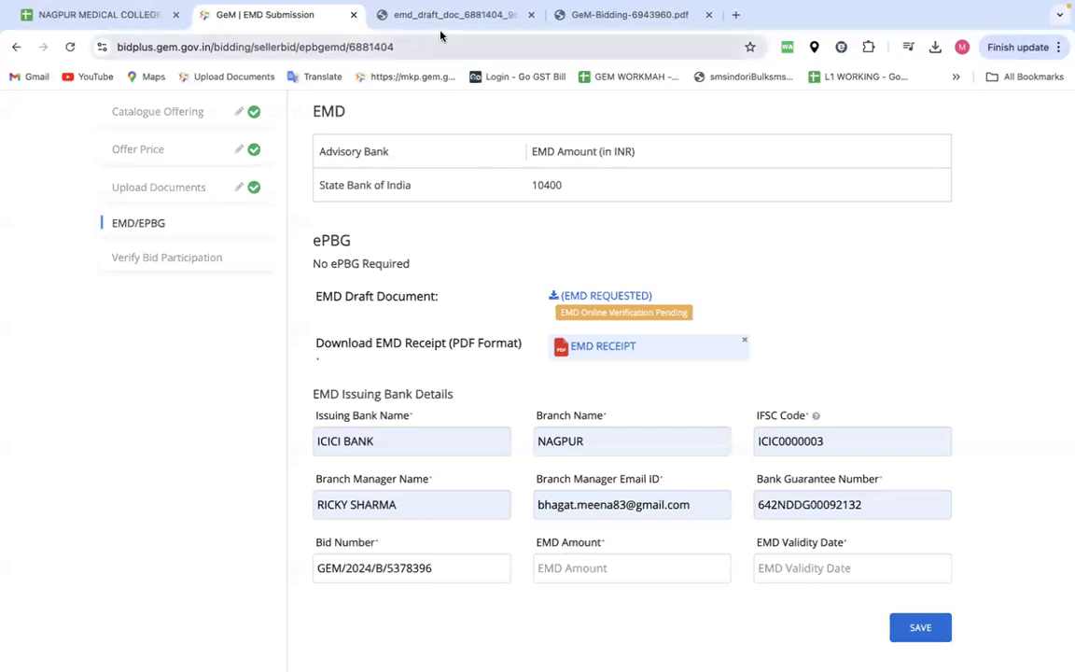
click(446, 15)
click(438, 426)
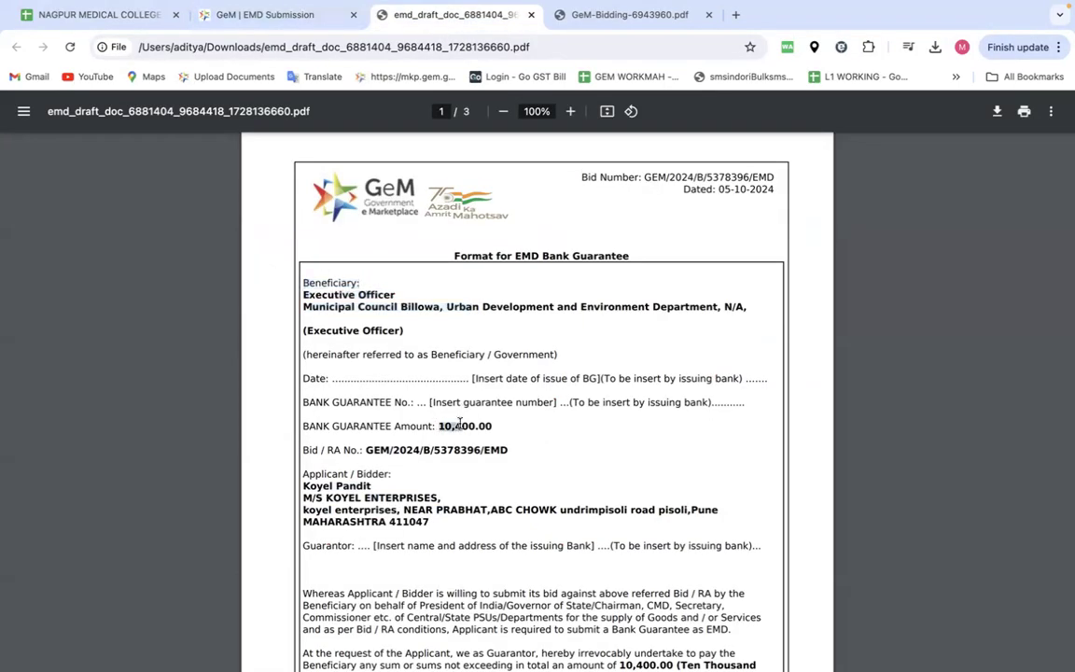
click(264, 14)
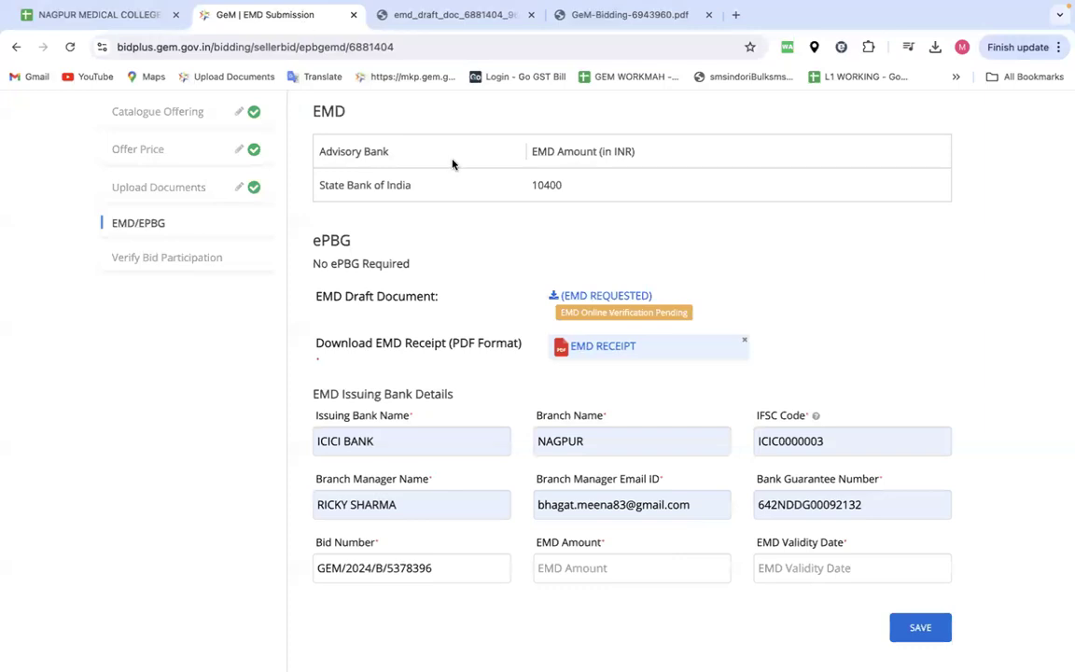
click(579, 572)
text(1)
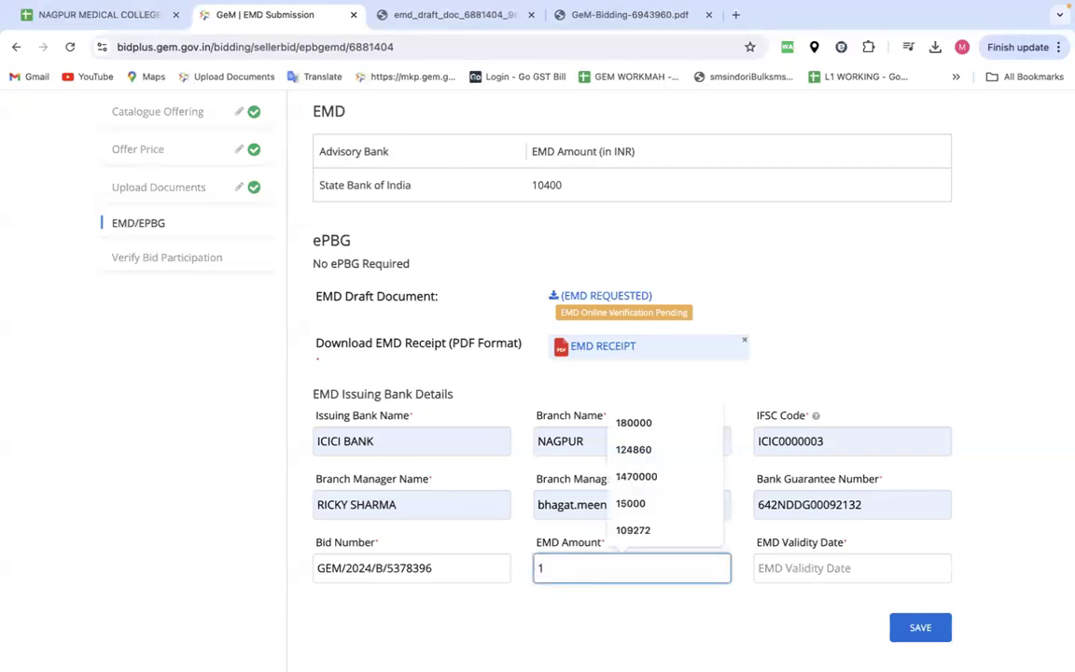
text(0400)
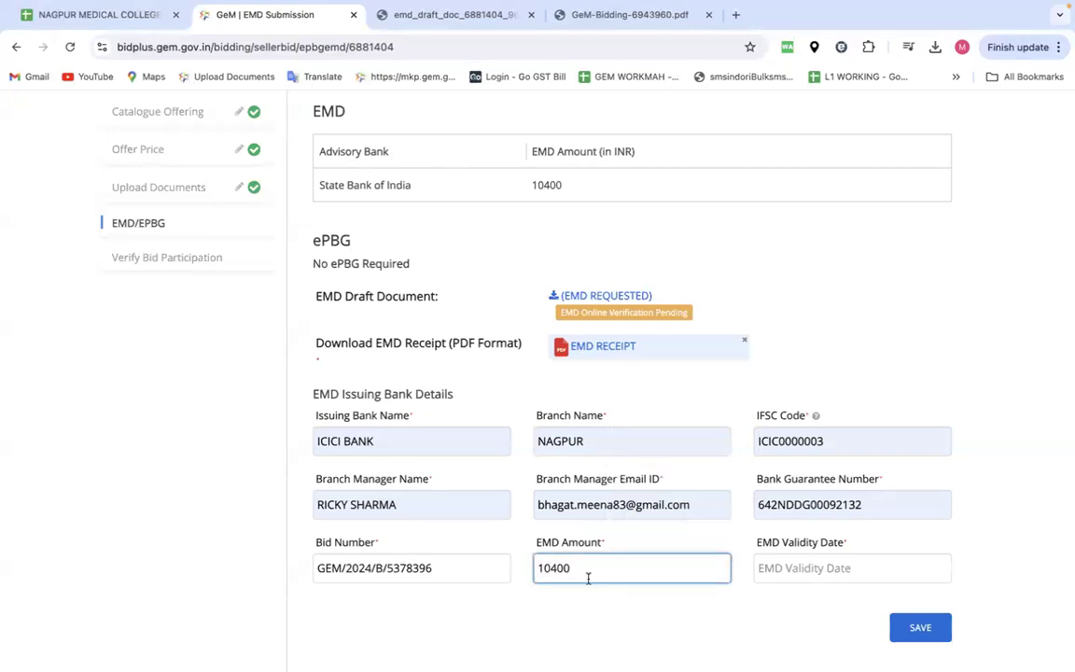
click(739, 568)
- Look up the field 7029 date in the EMD draft PDF, set the EMD validity date to 2024-12-23 and save the EMD details
drag(760, 544, 835, 542)
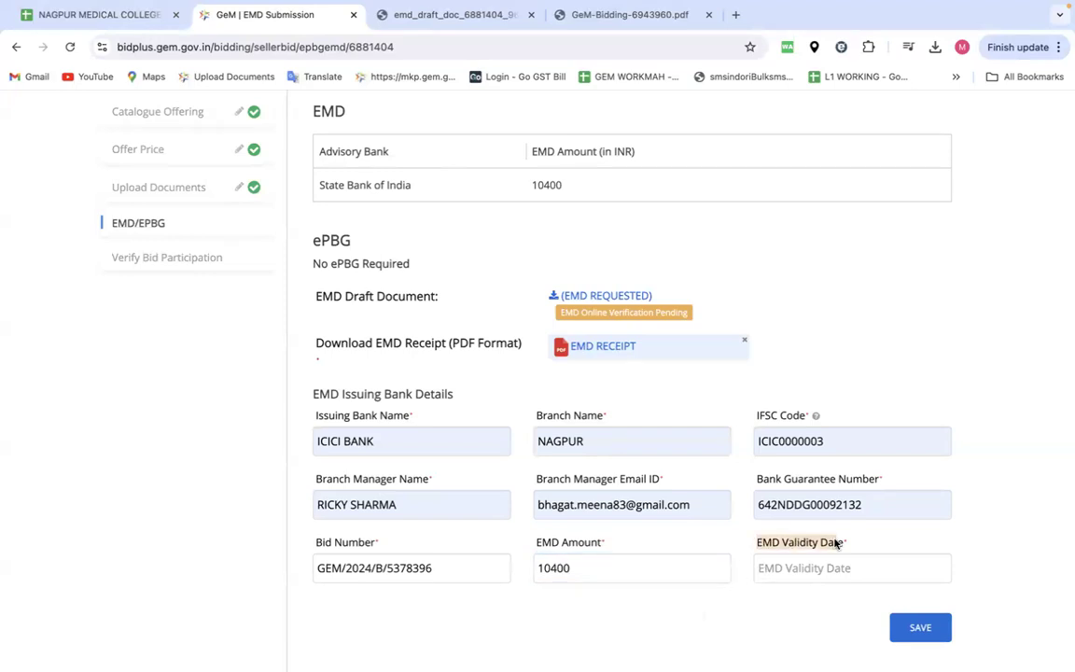
click(487, 16)
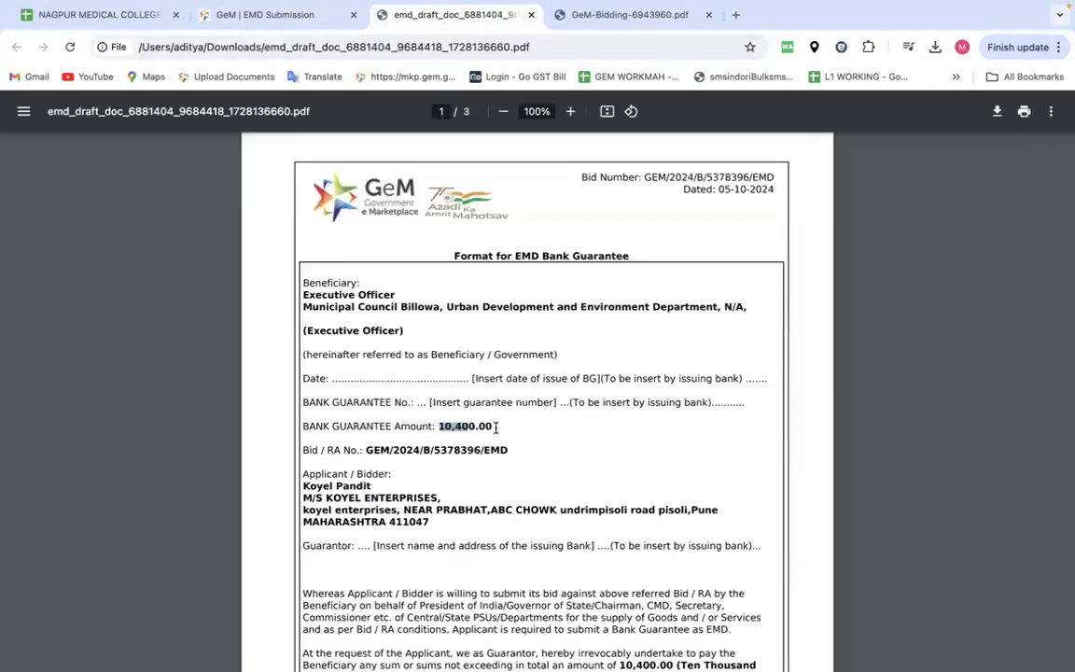
scroll(495, 420, down, 10)
scroll(496, 428, down, 4)
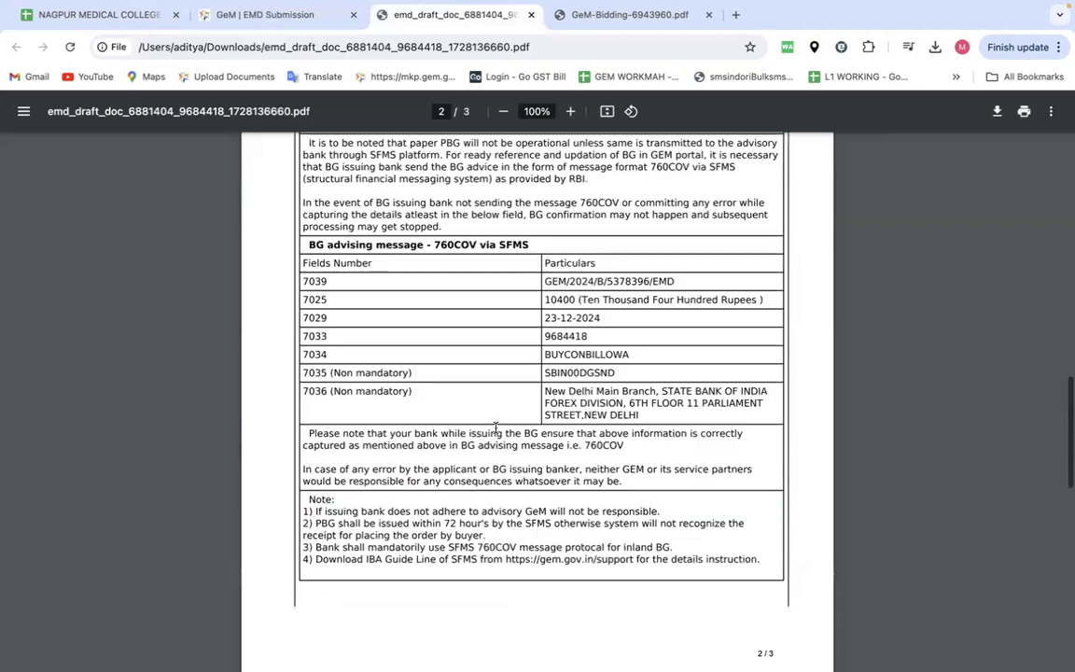
drag(546, 317, 598, 318)
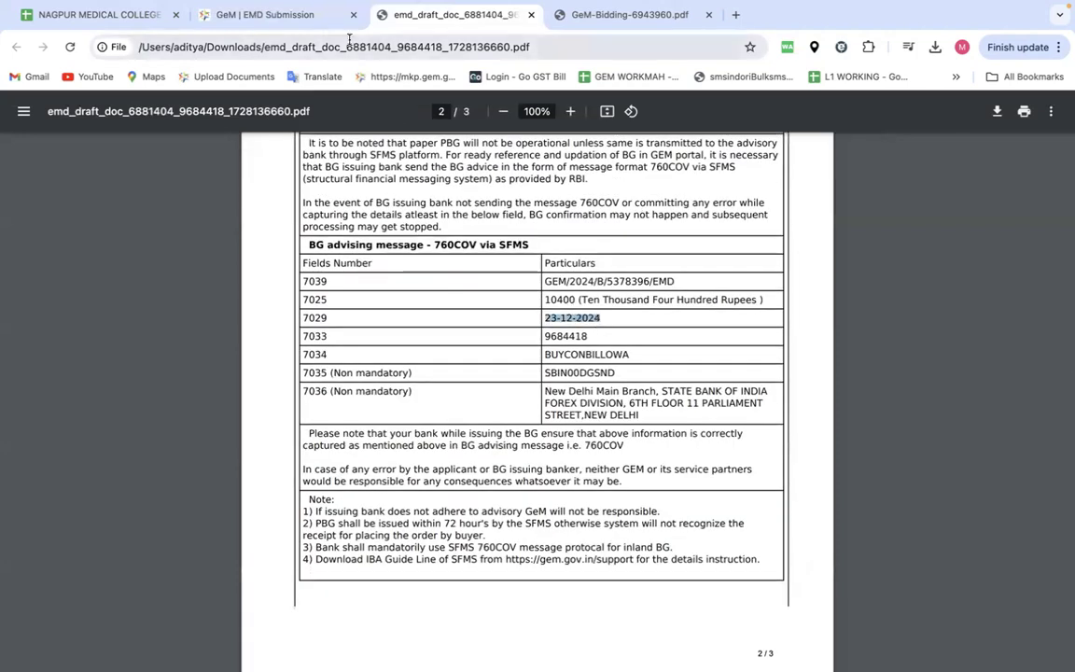
click(311, 20)
click(833, 573)
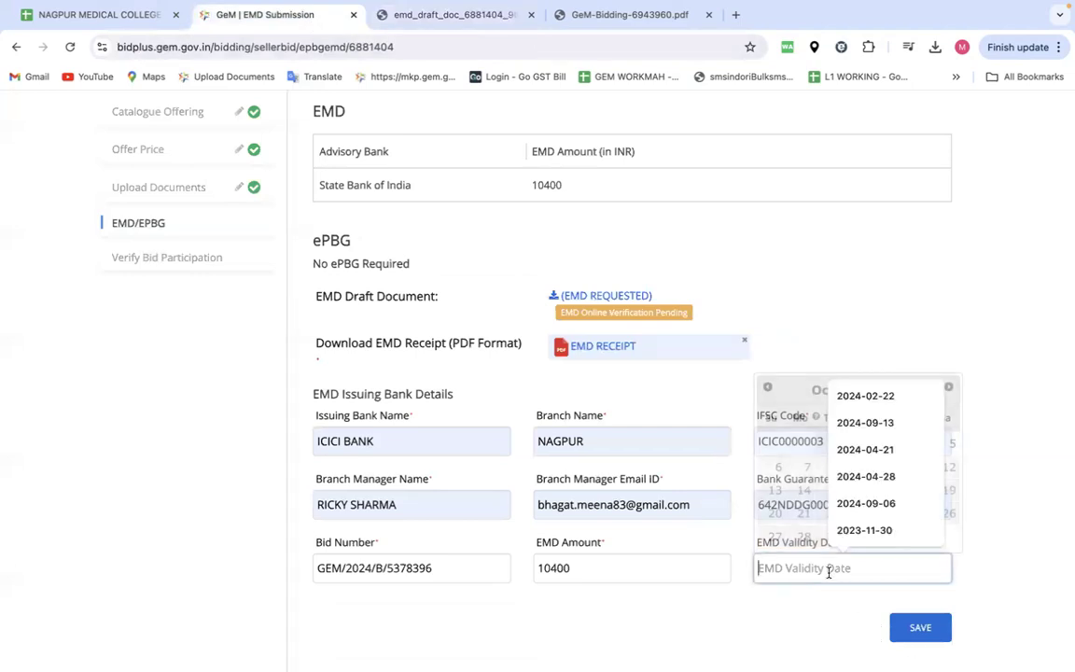
click(797, 392)
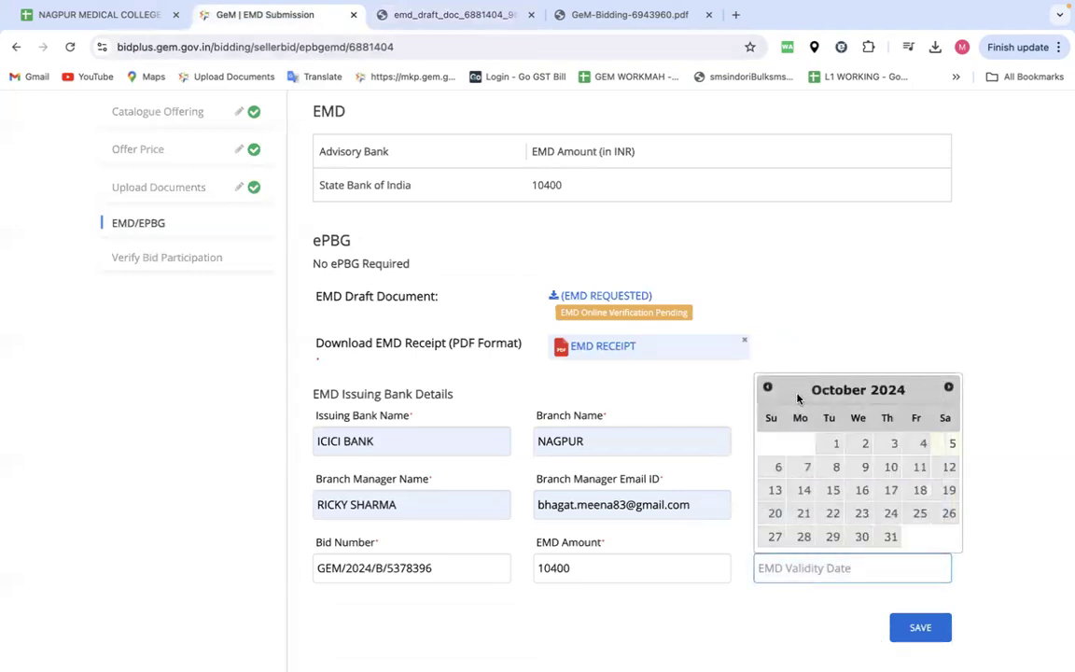
click(949, 389)
click(949, 388)
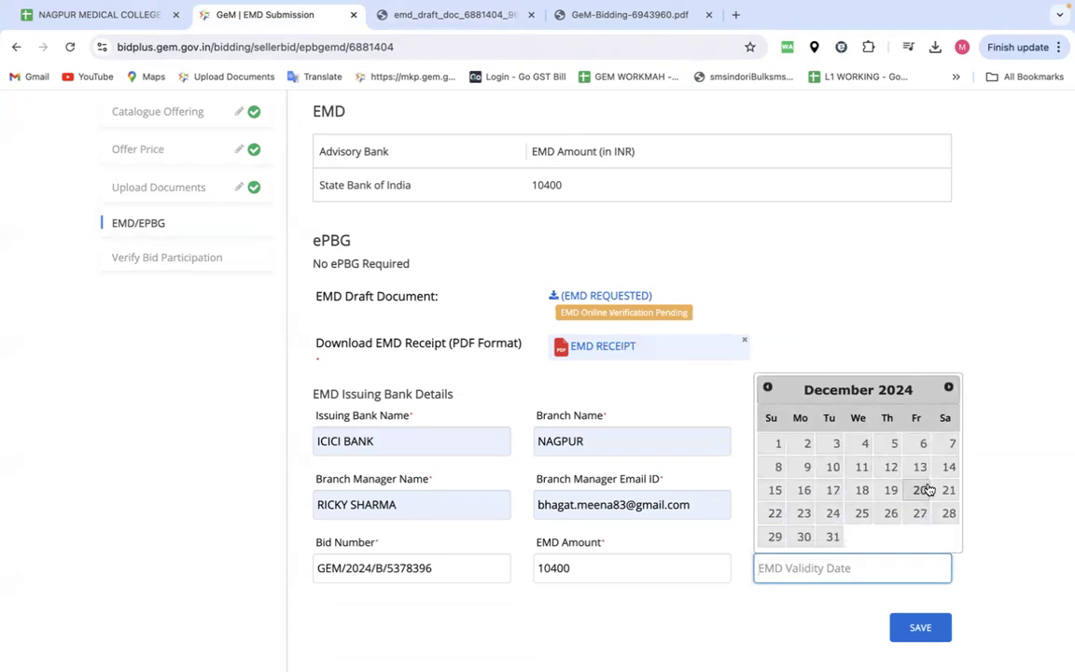
click(805, 514)
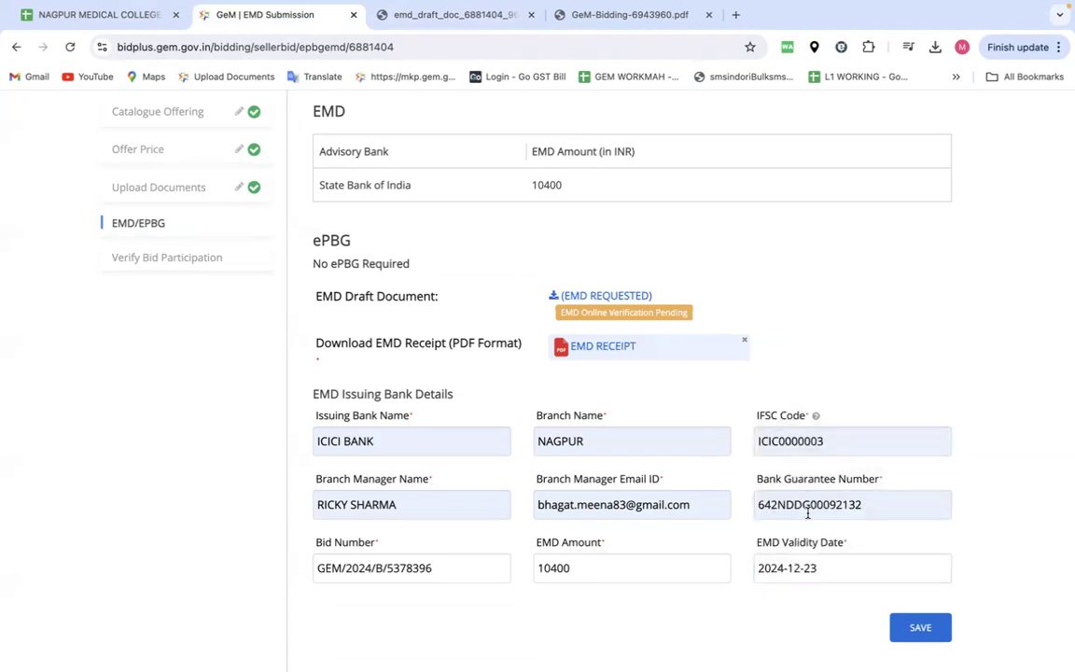
click(913, 634)
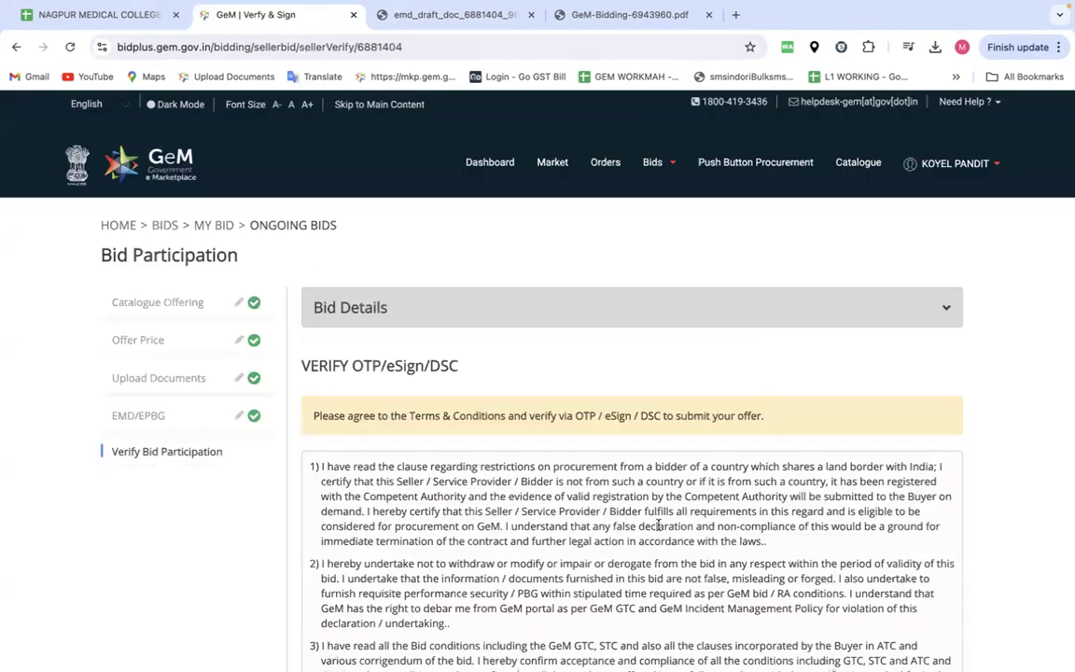
- Review the bid verification clauses and options, and recheck the BG advising message table in the EMD draft PDF
scroll(659, 524, down, 2)
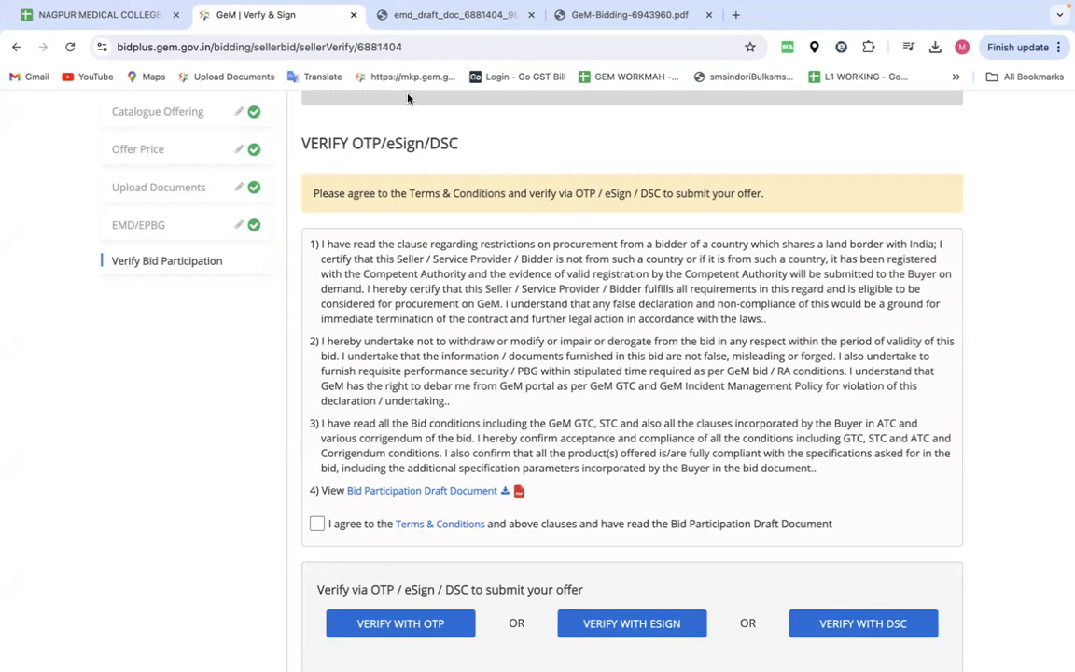
scroll(457, 364, up, 3)
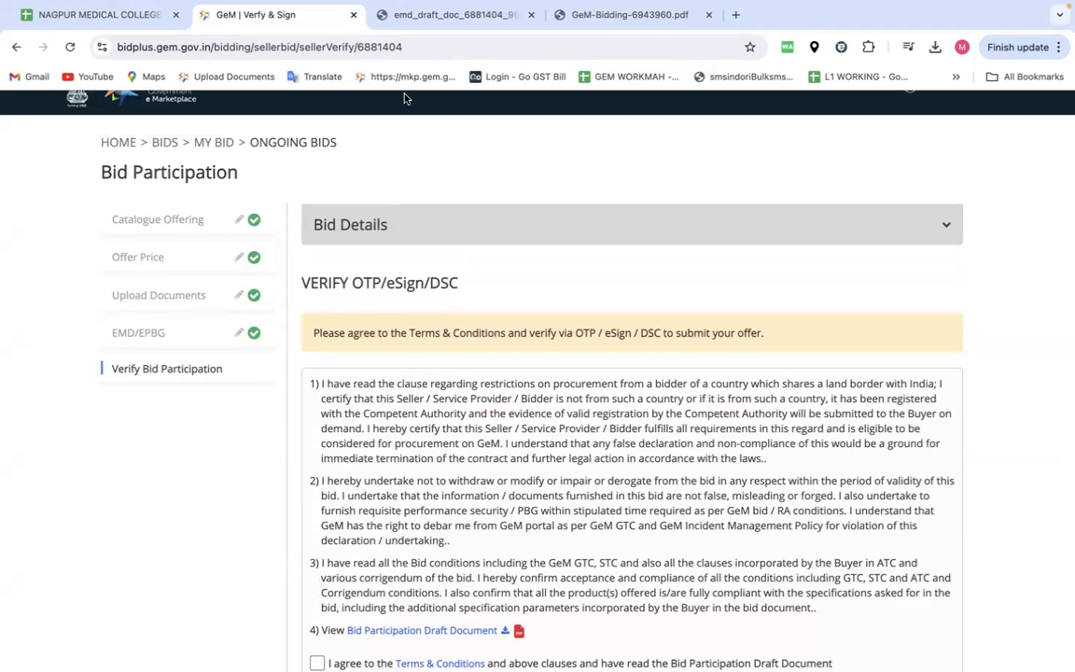
click(455, 15)
scroll(530, 400, down, 2)
scroll(574, 318, up, 2)
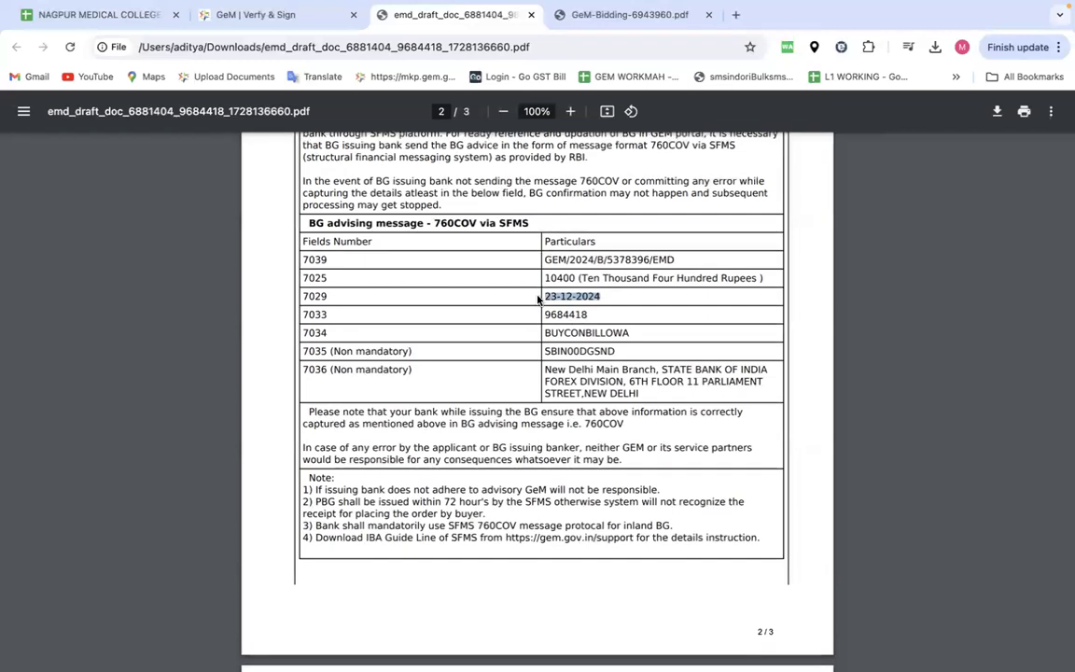
click(301, 22)
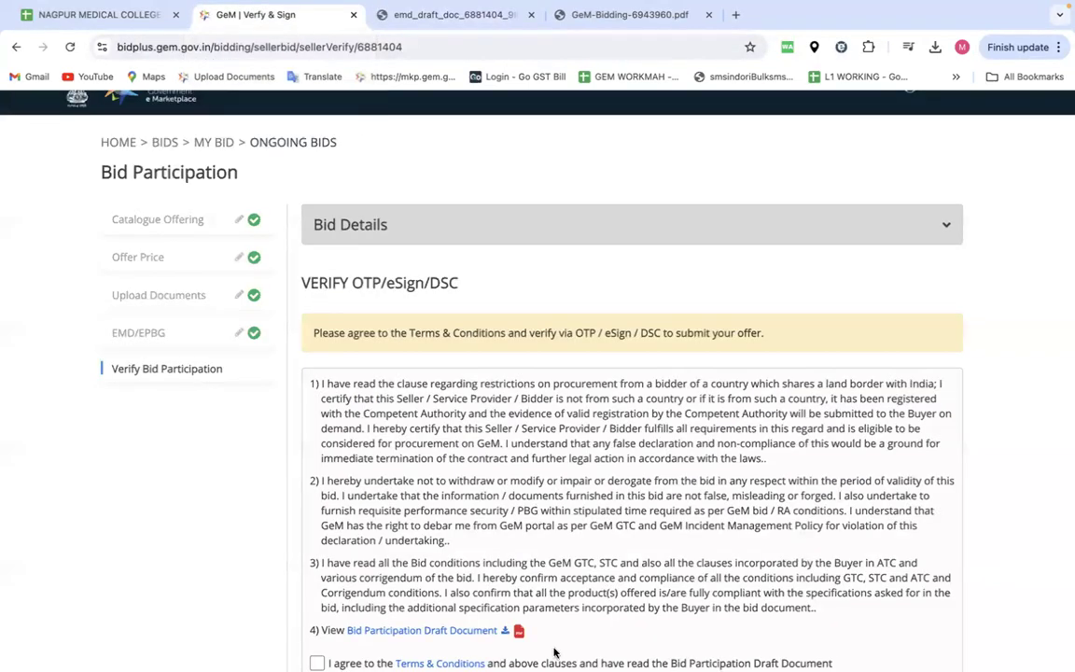